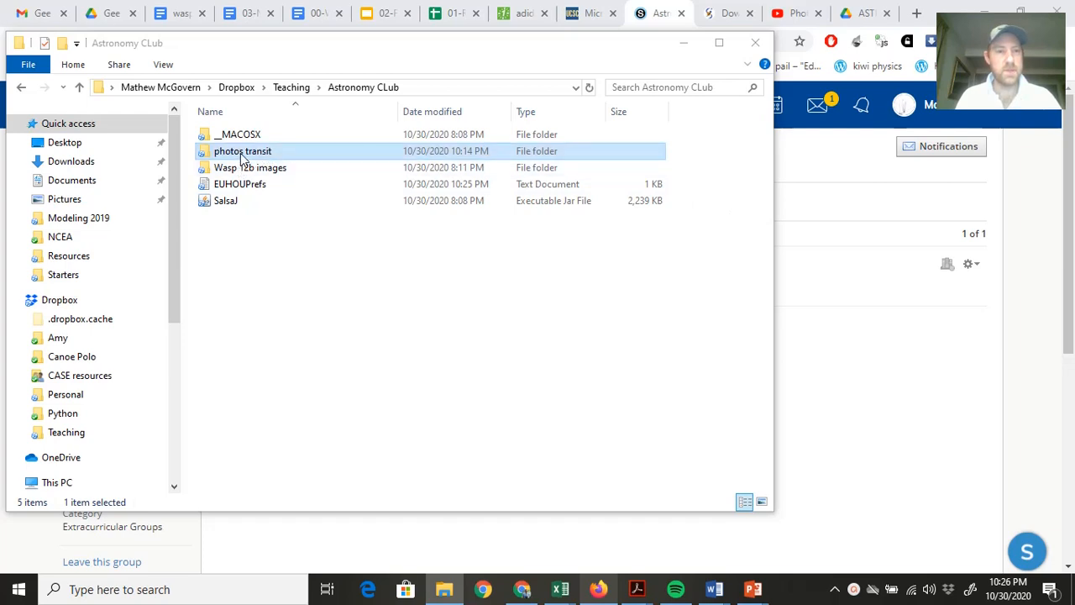
Open the Photometry_Exoplanet_data file from the photos transit folder, accepting the format mismatch, and widen the Image column.
double_click(257, 156)
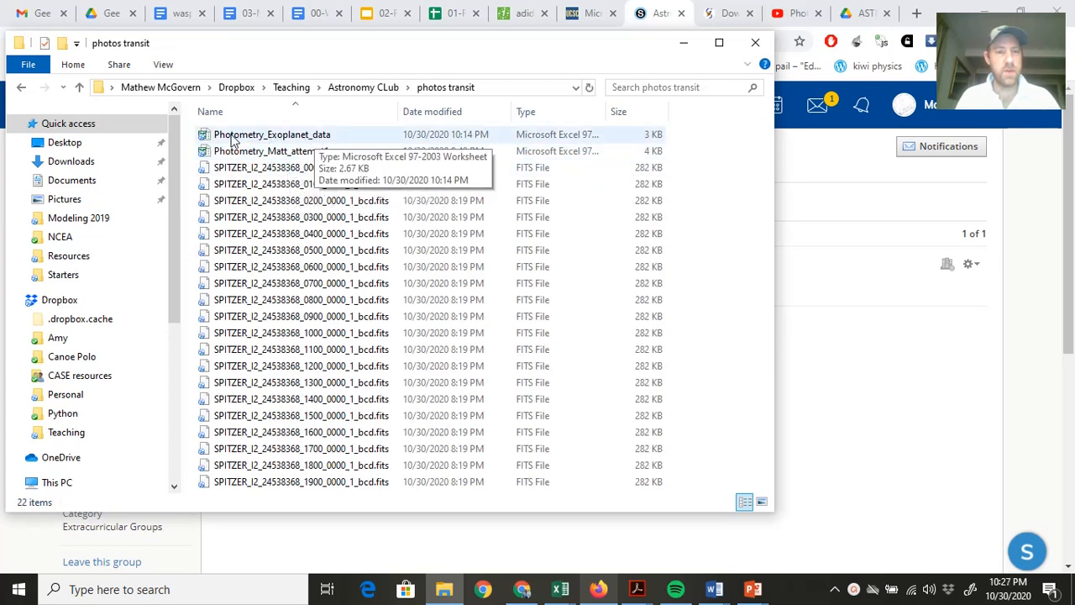
double_click(286, 137)
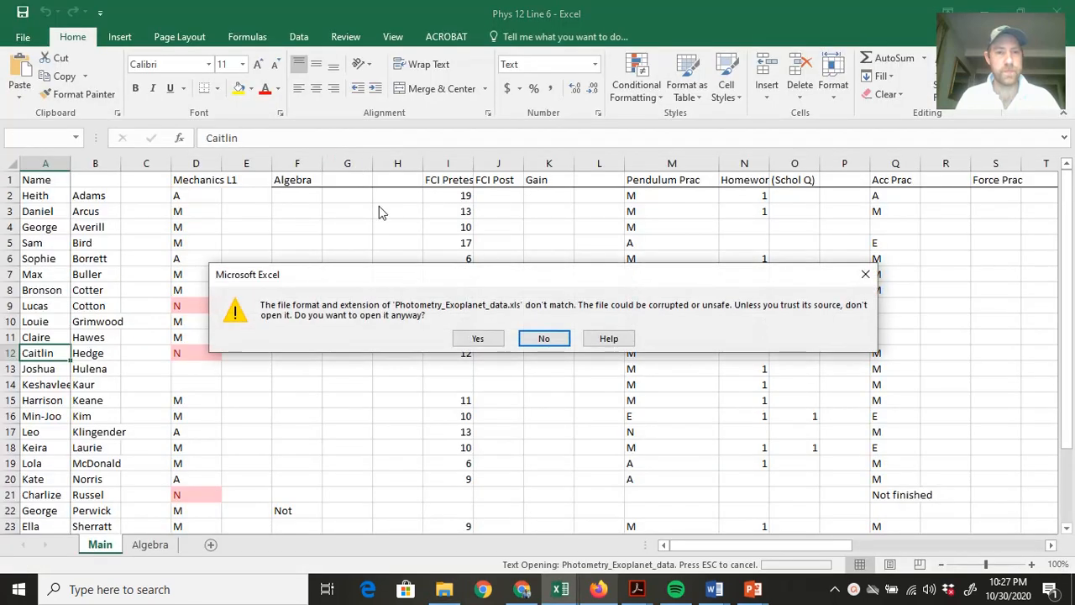
click(492, 340)
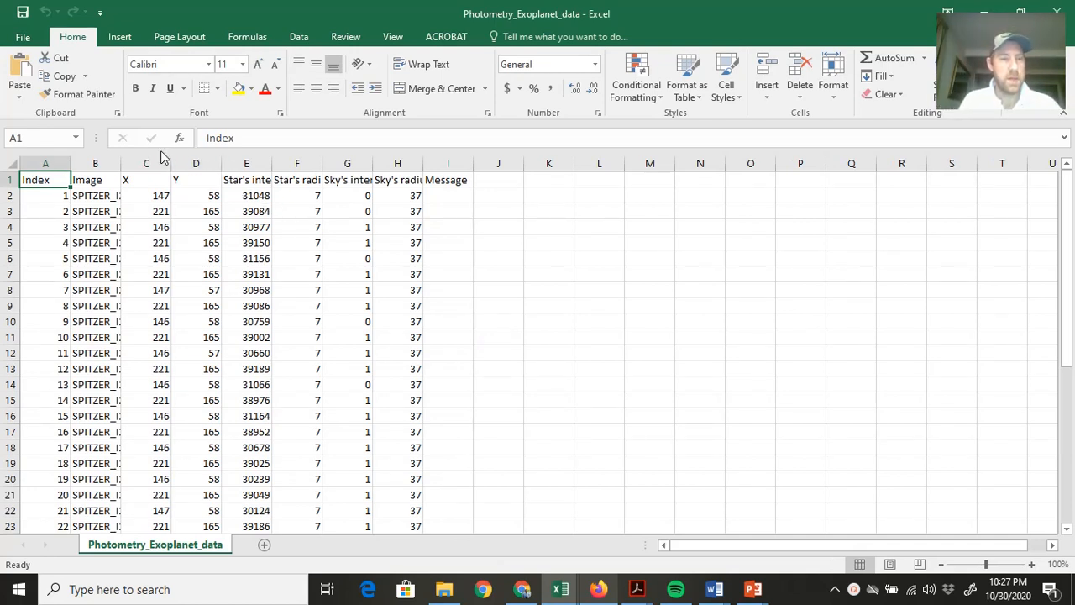
drag(120, 161, 169, 166)
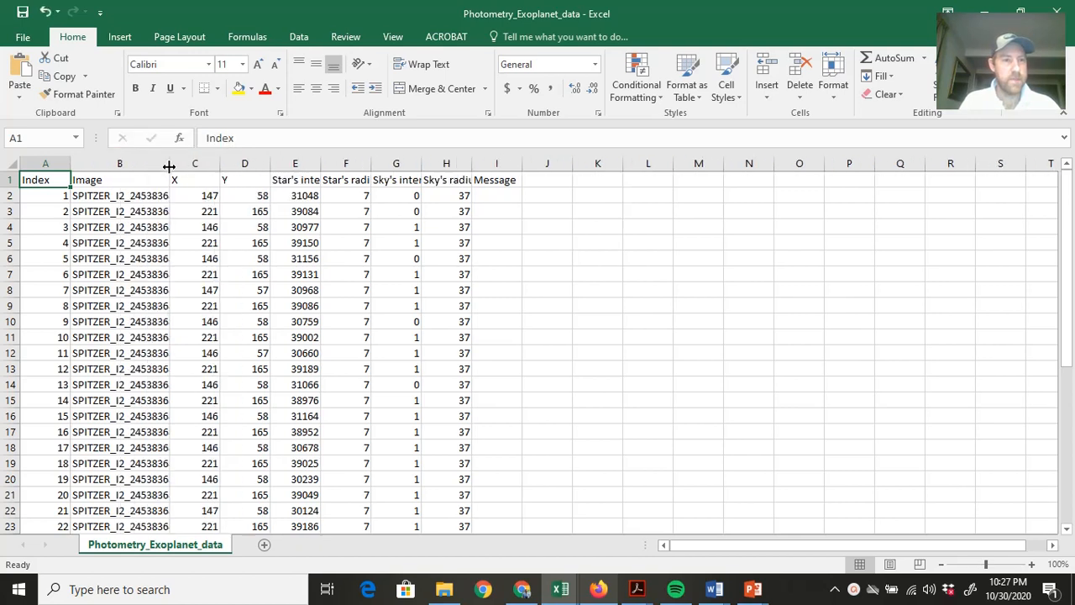
Examine the Index entries in A2 to A7 to see how the measurement rows alternate between the two stars.
click(60, 195)
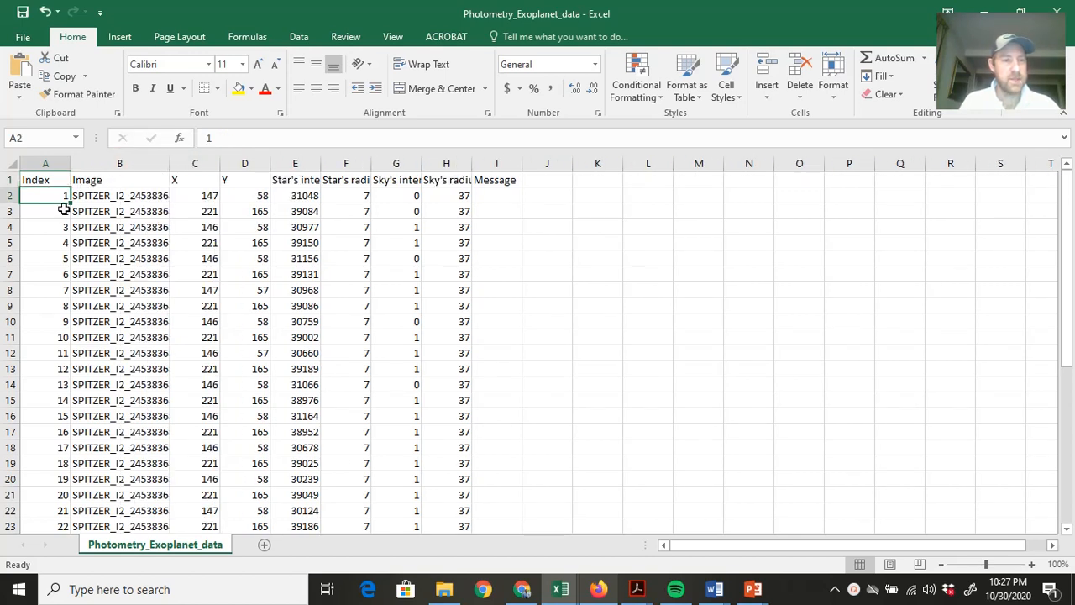
click(61, 215)
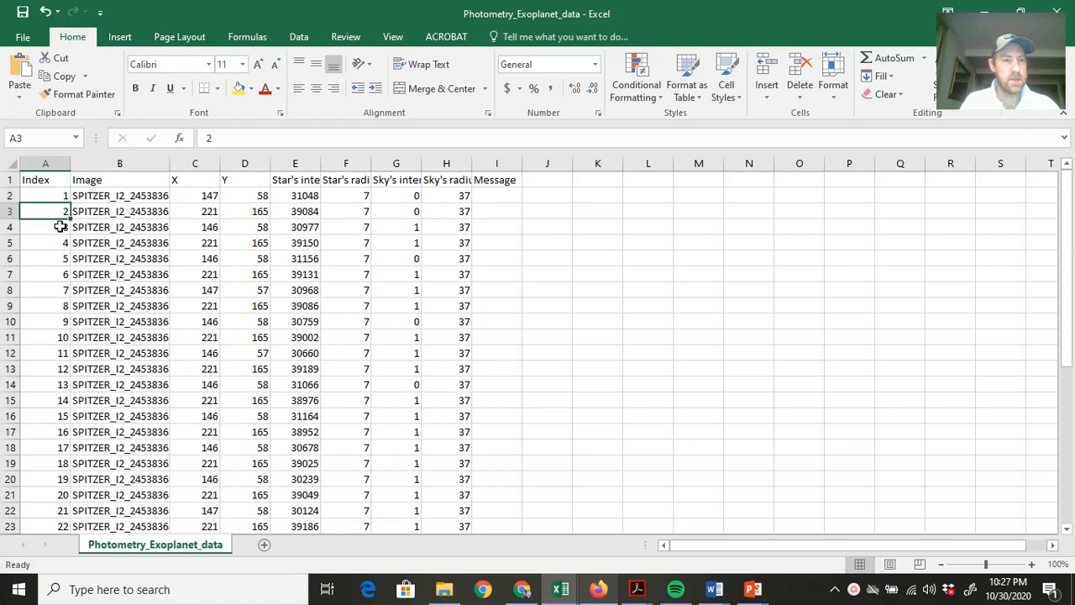
click(60, 227)
click(60, 242)
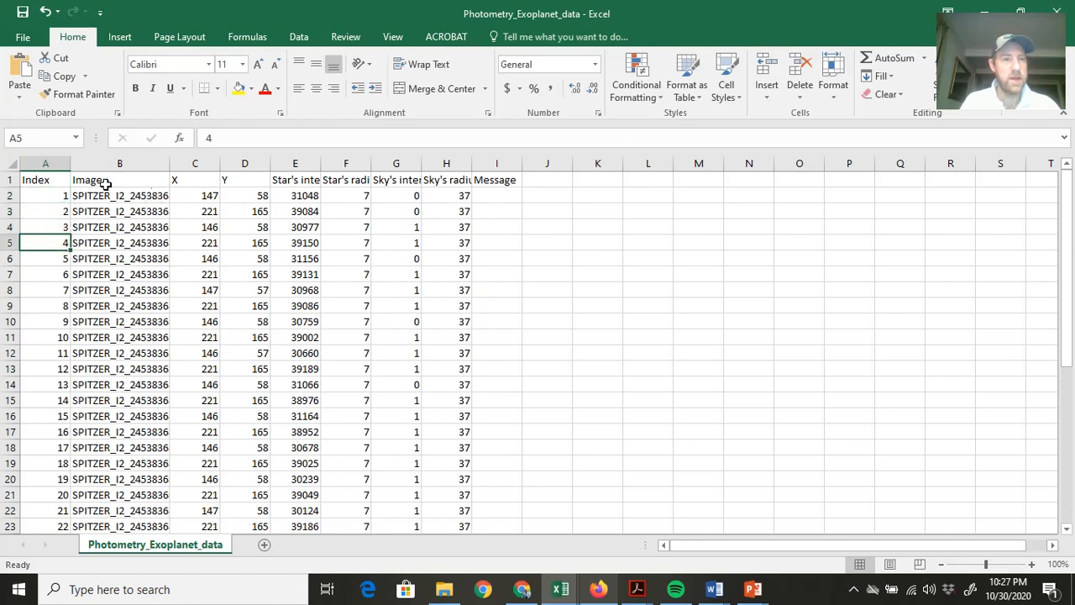
click(55, 195)
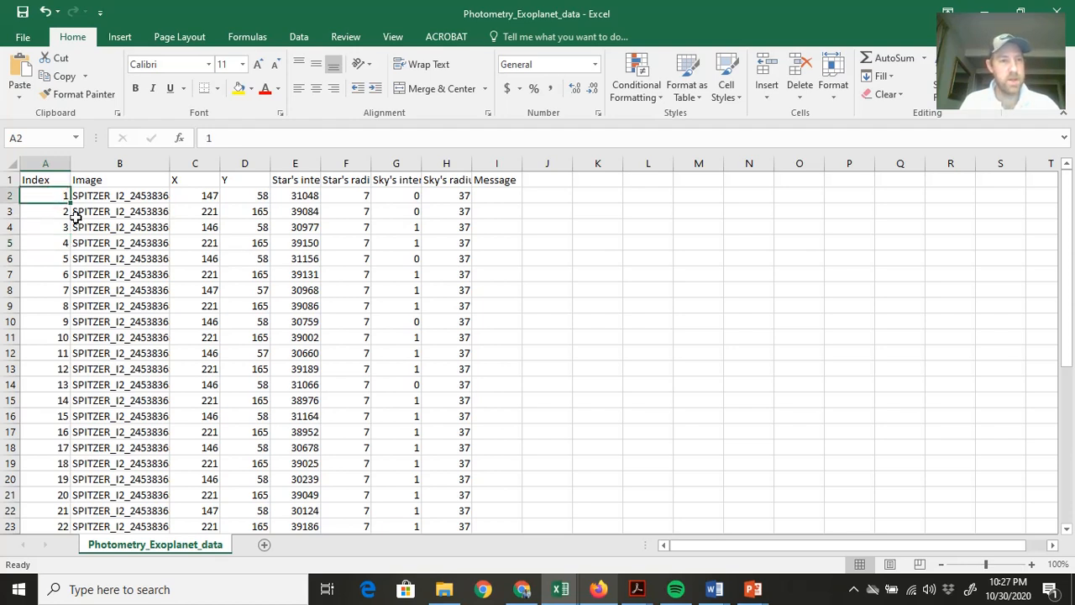
click(66, 213)
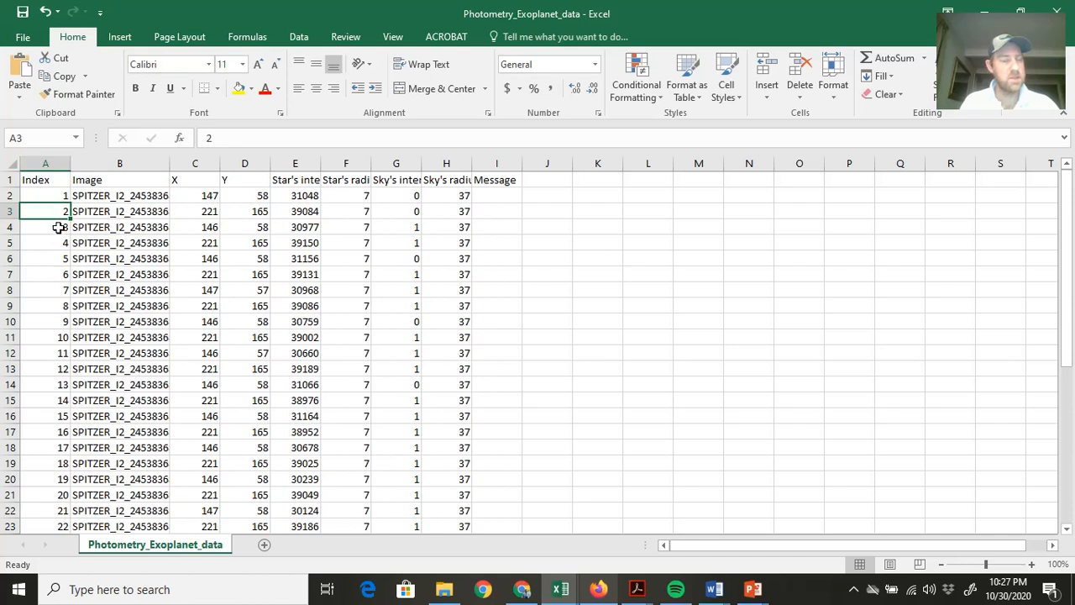
click(59, 227)
click(59, 242)
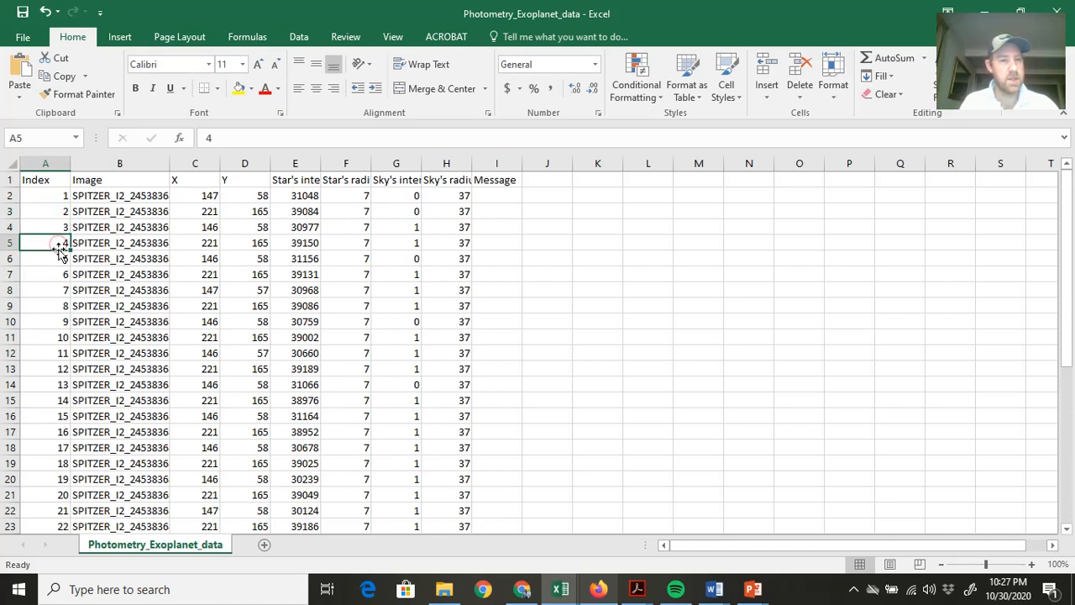
click(57, 259)
click(54, 274)
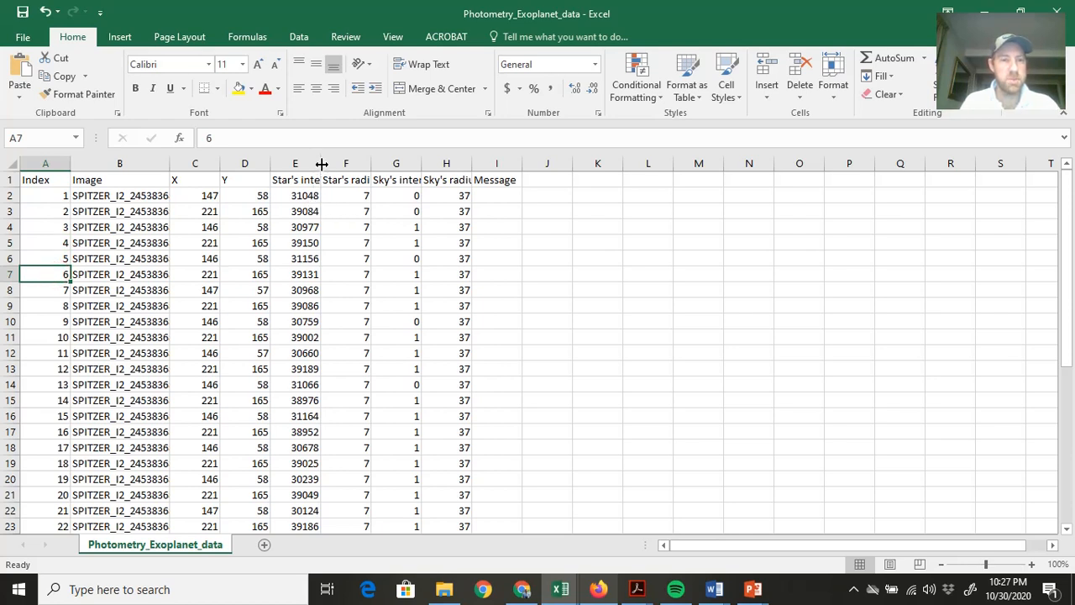
Widen the Star's intensity column to fit its heading and review the intensity values in E2 to E6.
drag(321, 164, 361, 164)
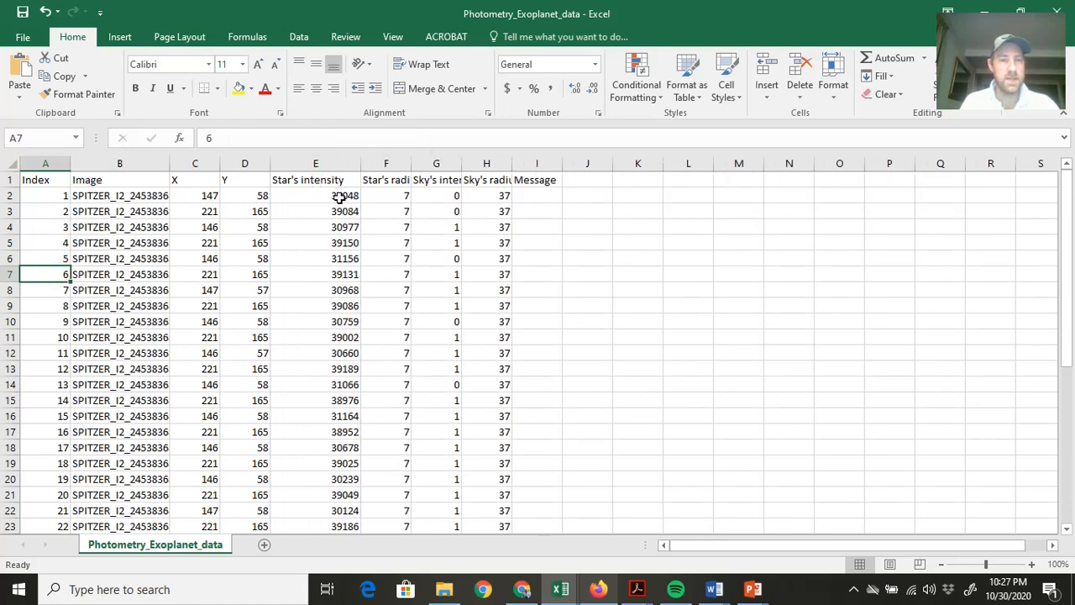
click(378, 200)
click(353, 196)
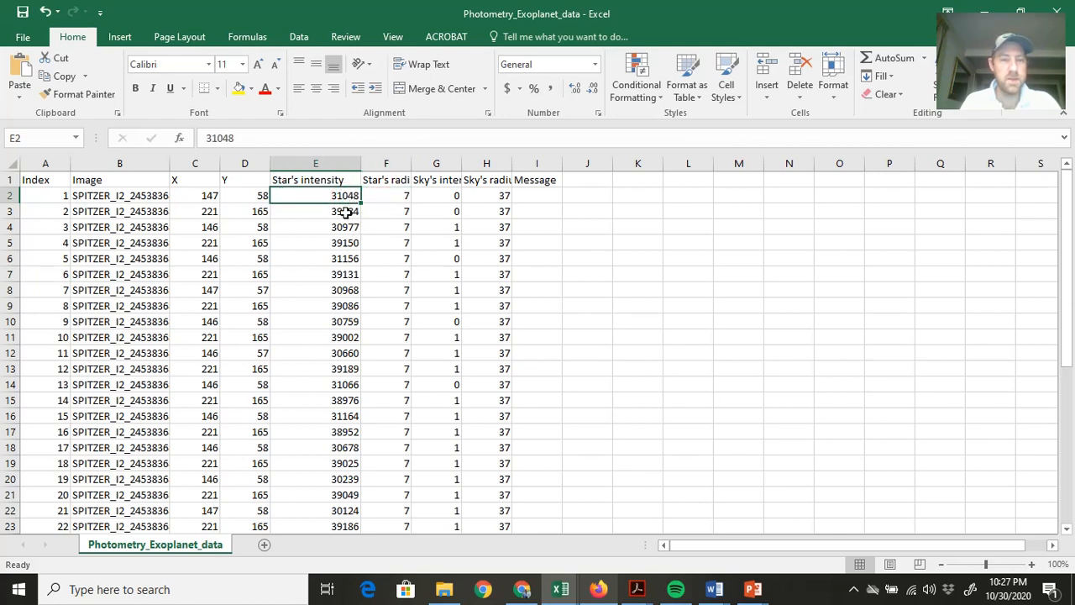
click(346, 213)
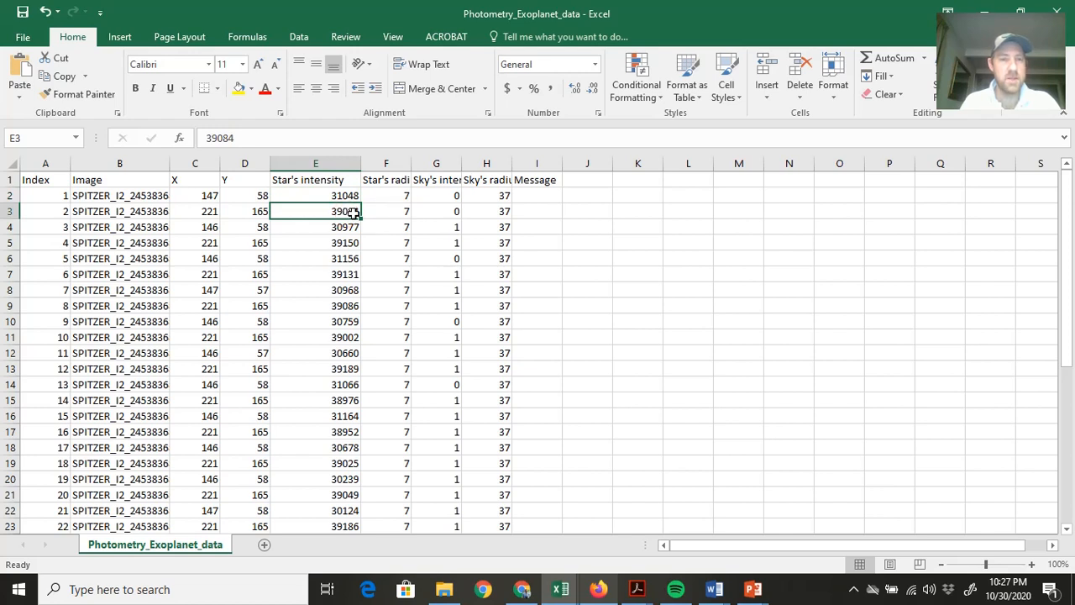
click(353, 226)
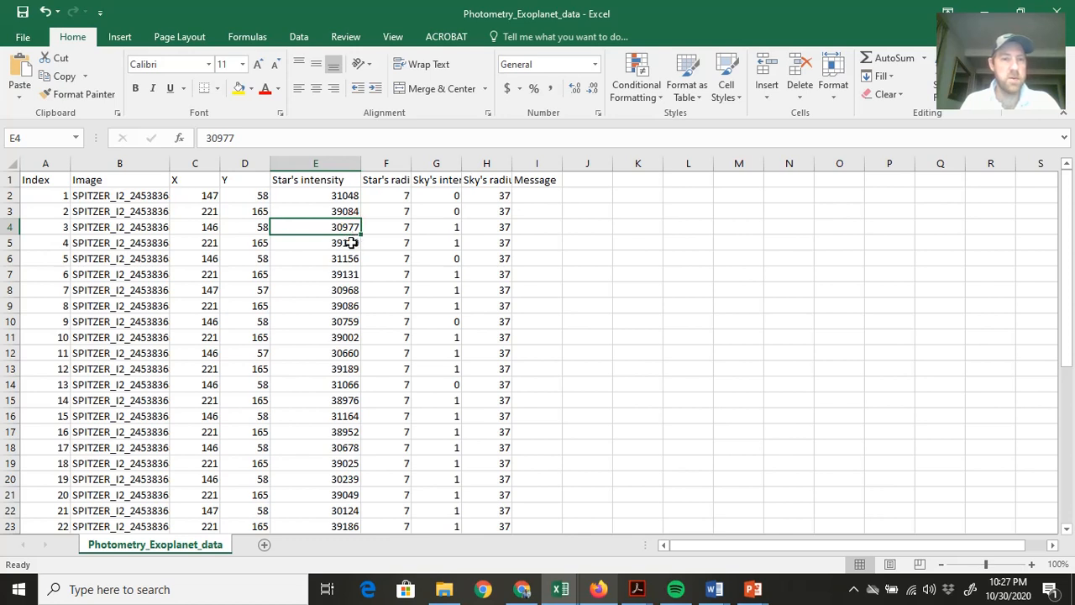
click(351, 242)
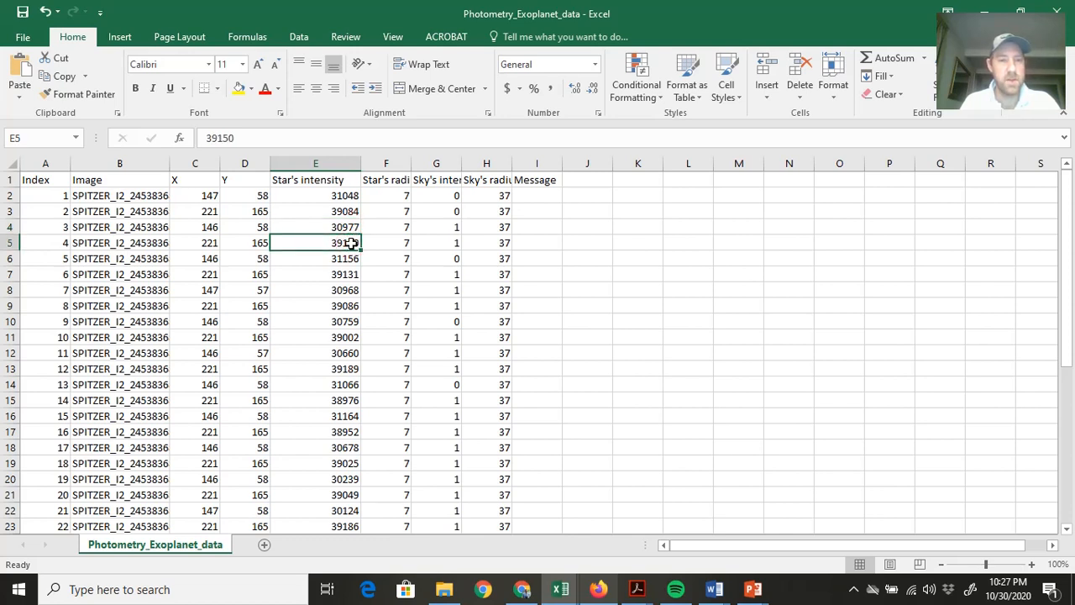
click(349, 259)
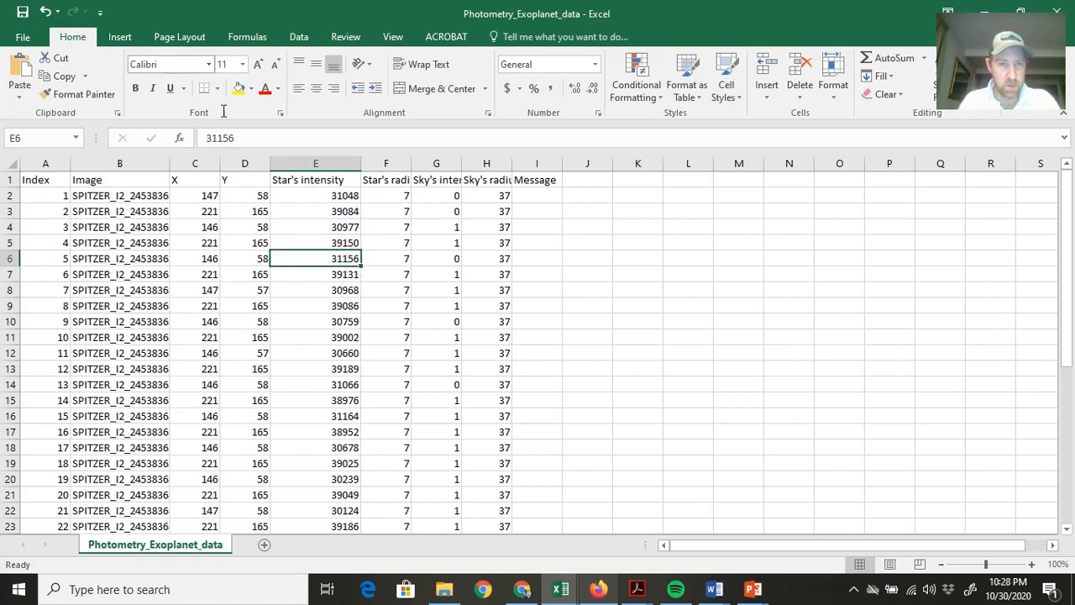
click(321, 196)
click(324, 211)
click(321, 227)
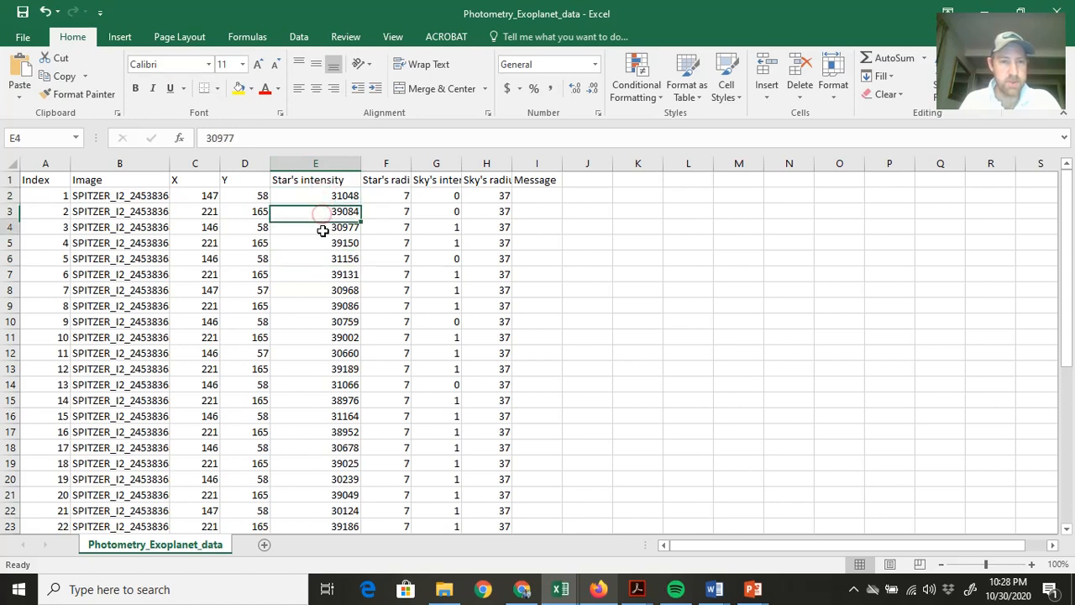
click(322, 243)
Add the headings "Star 1" in K1 and "Star 2" in M1.
click(632, 181)
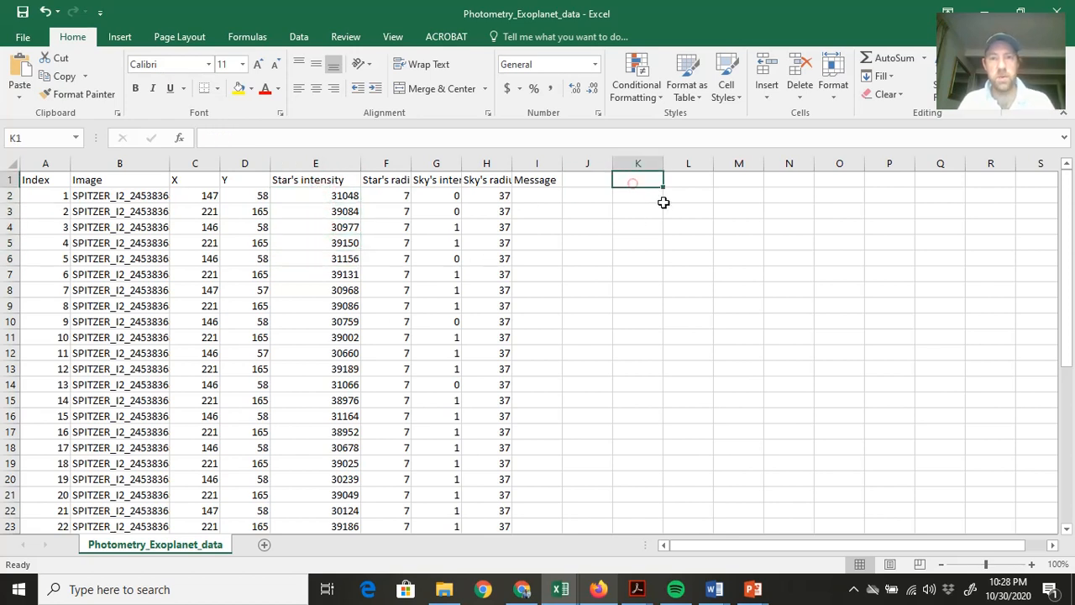
text(Star 1)
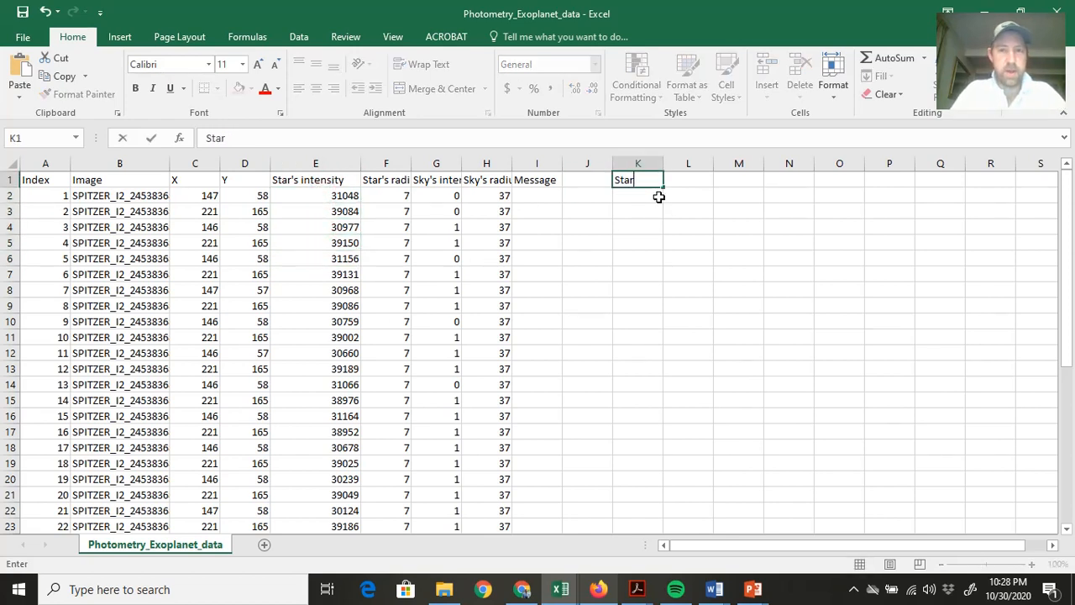
click(759, 179)
text(Star 2)
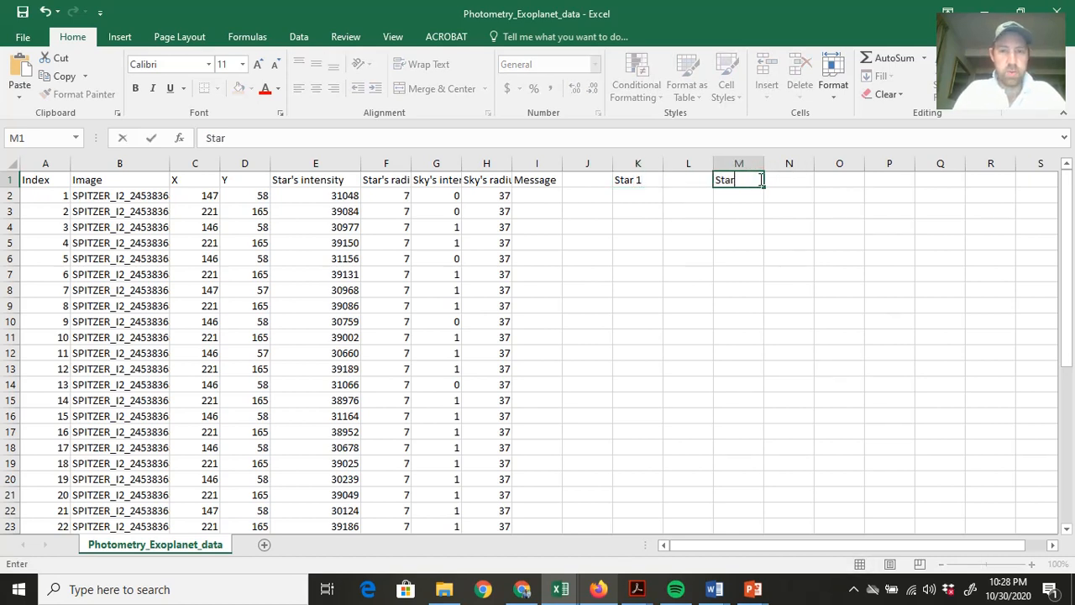
Fill K2, K3 and K4 under Star 1 with the formulas =E2, =E4 and =E6, and check each reference.
click(622, 198)
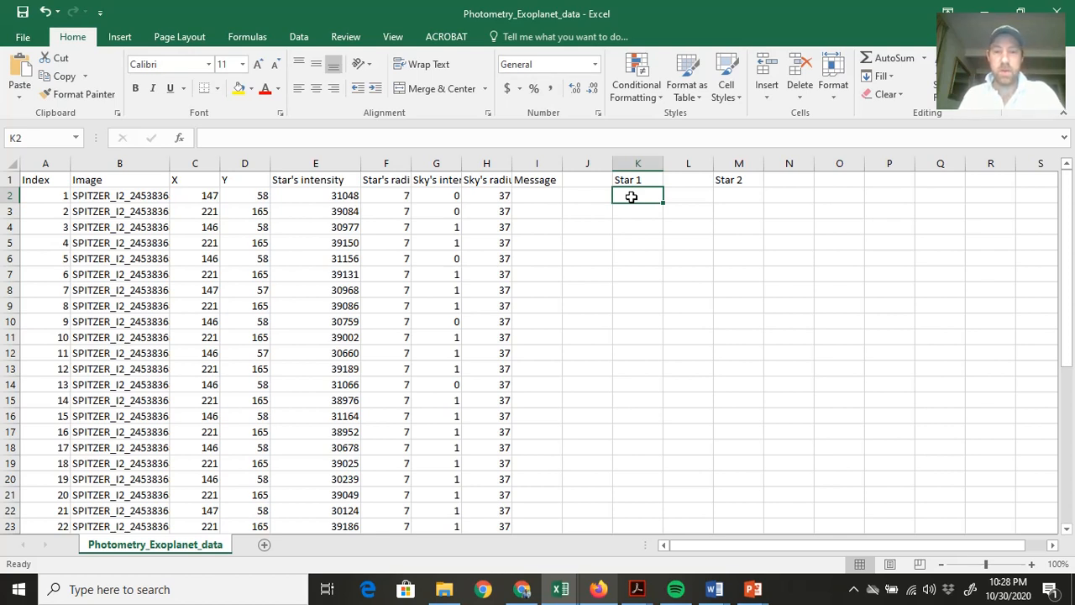
text(=)
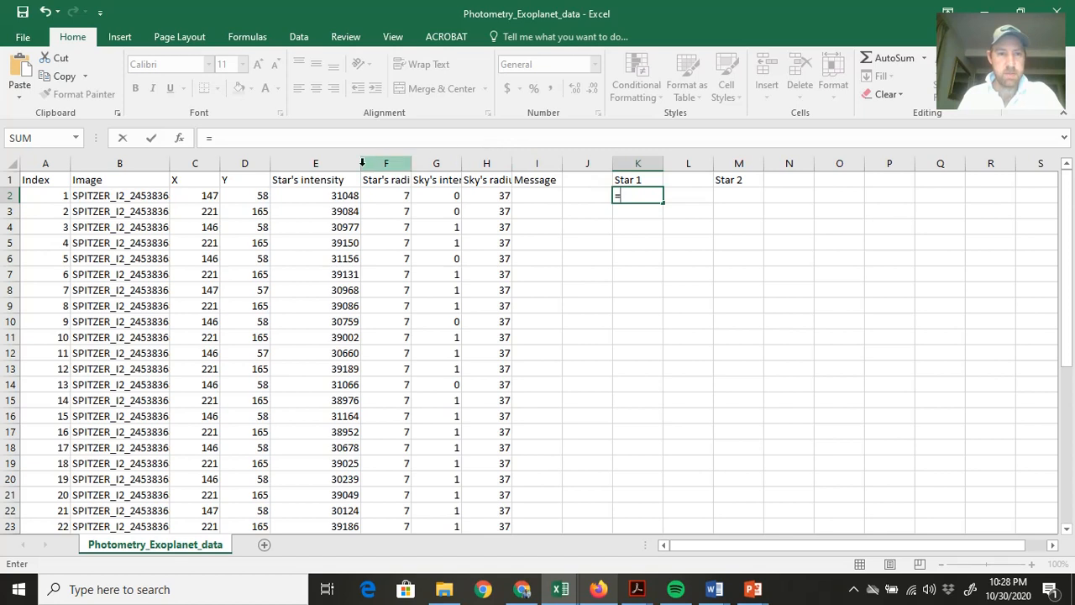
click(343, 195)
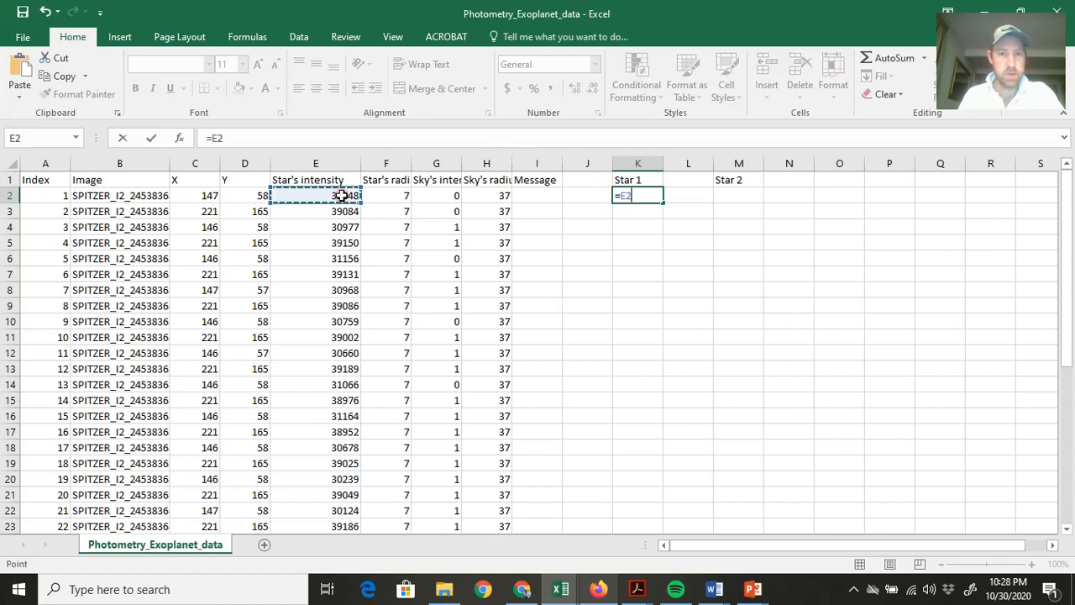
key(Return)
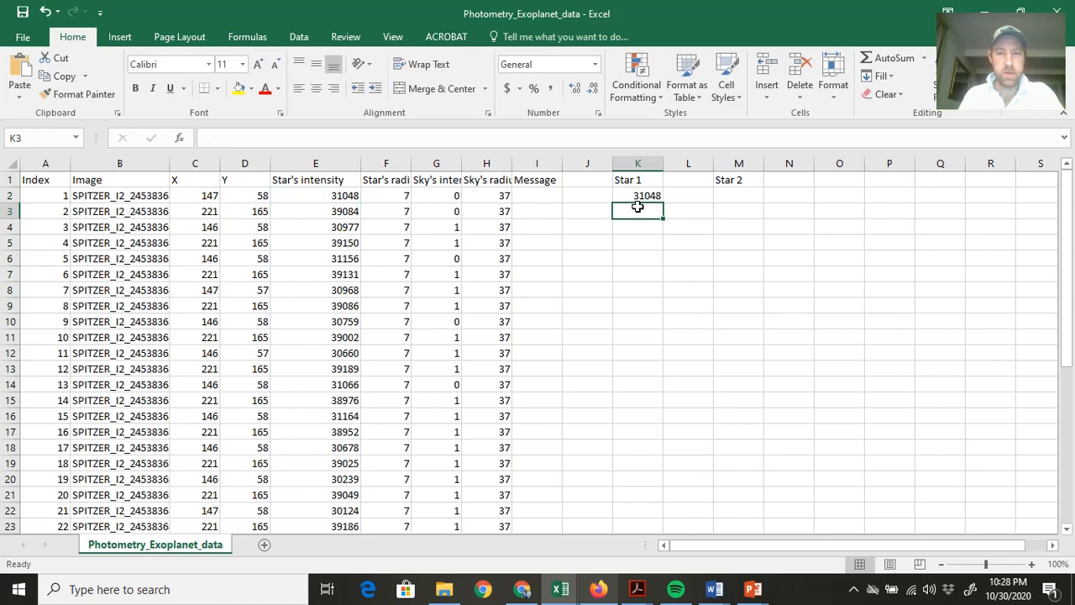
text(=)
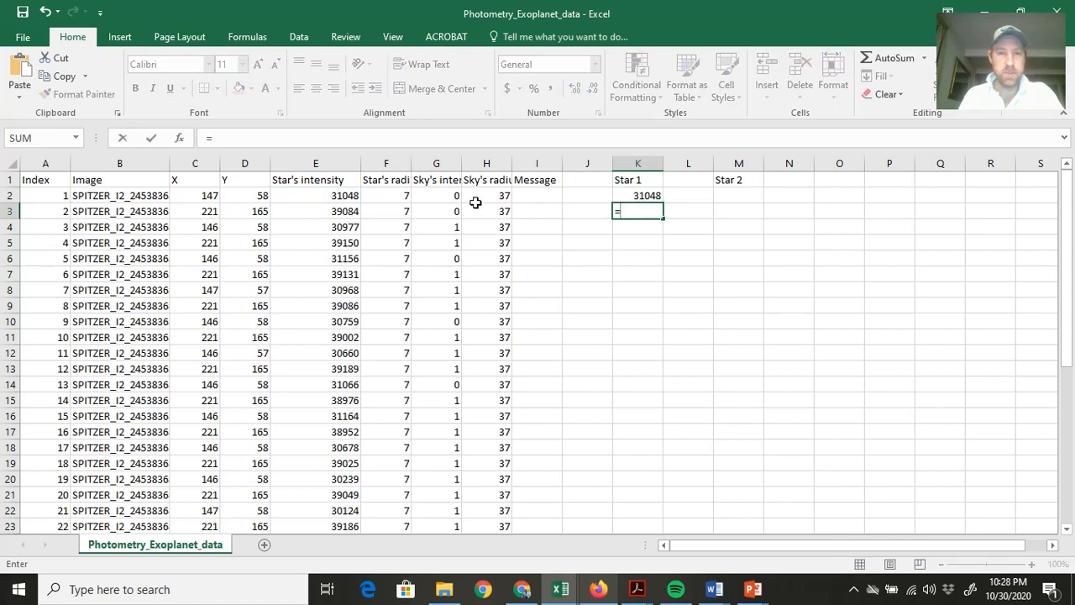
click(344, 227)
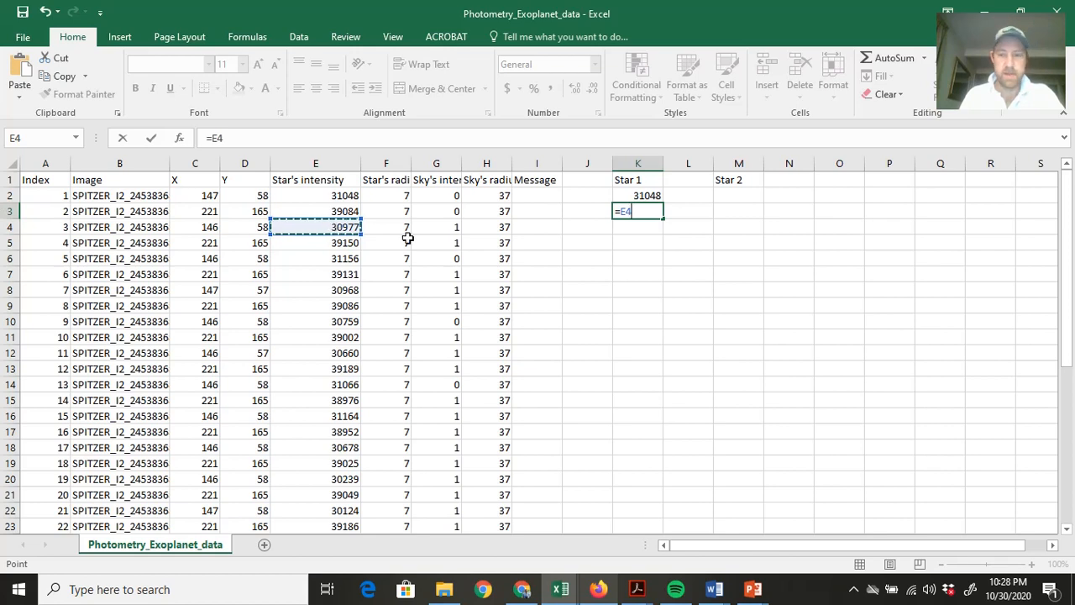
key(Return)
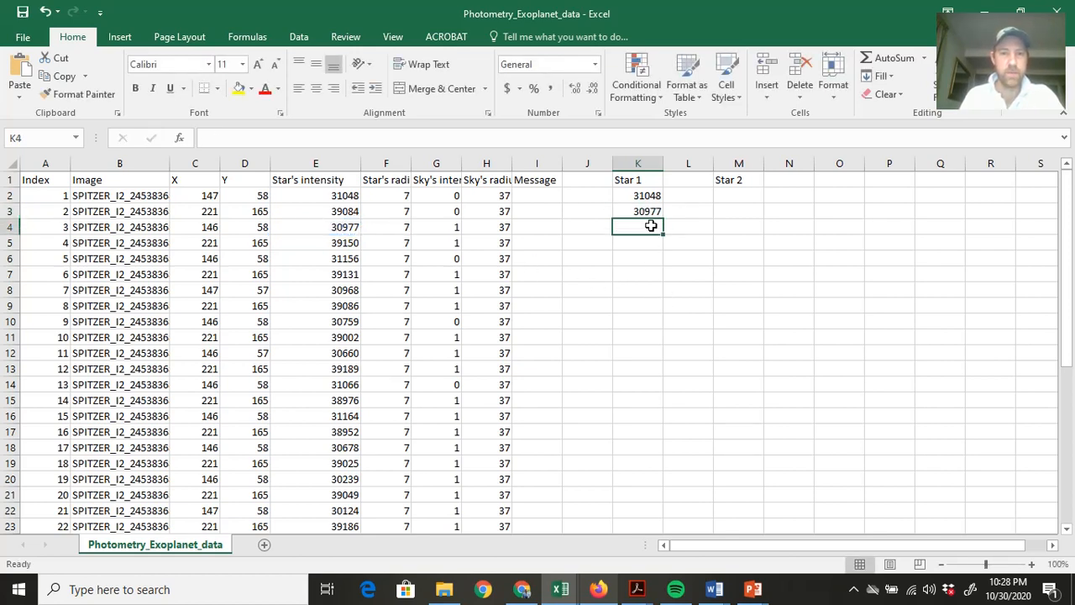
text(=)
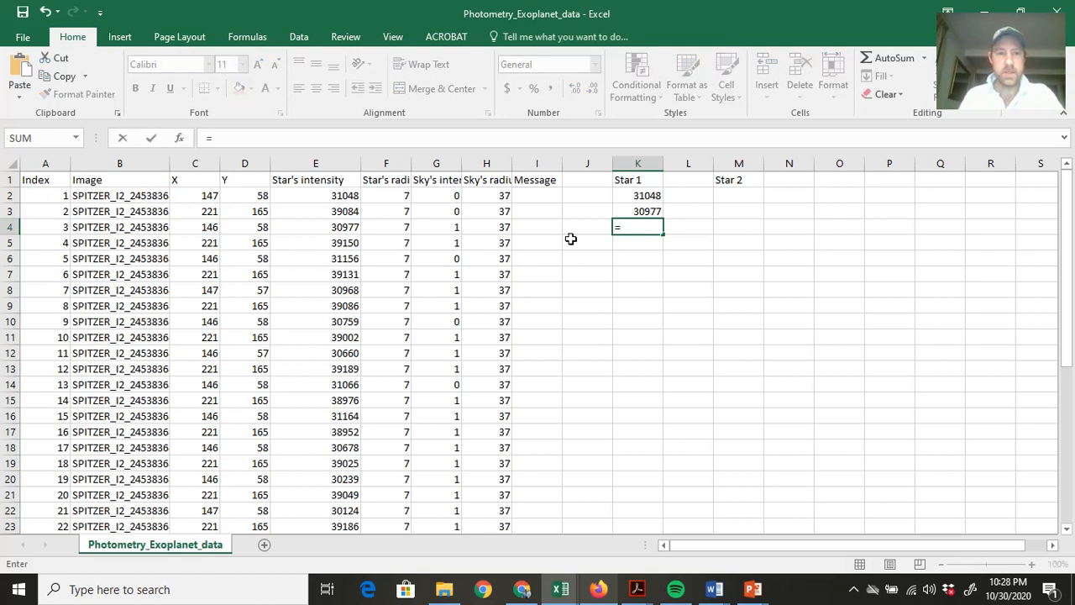
click(344, 257)
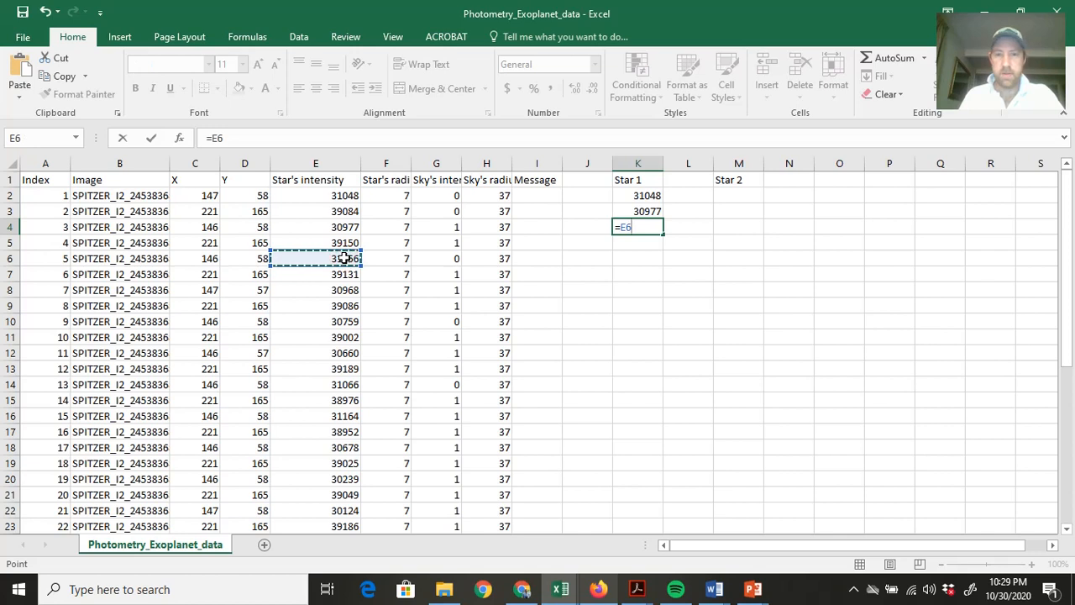
key(Return)
click(642, 199)
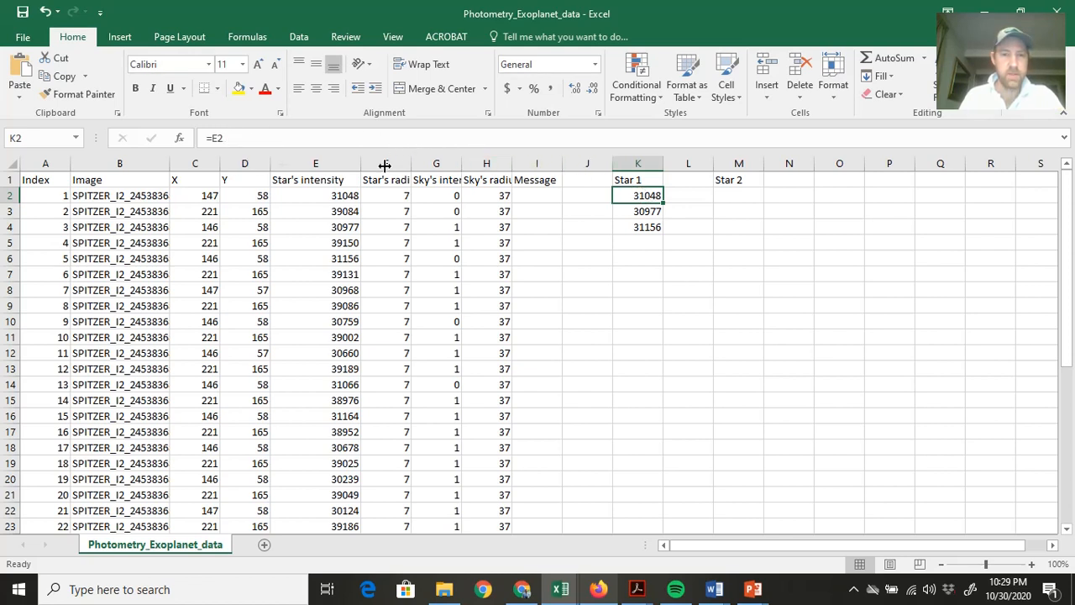
click(643, 210)
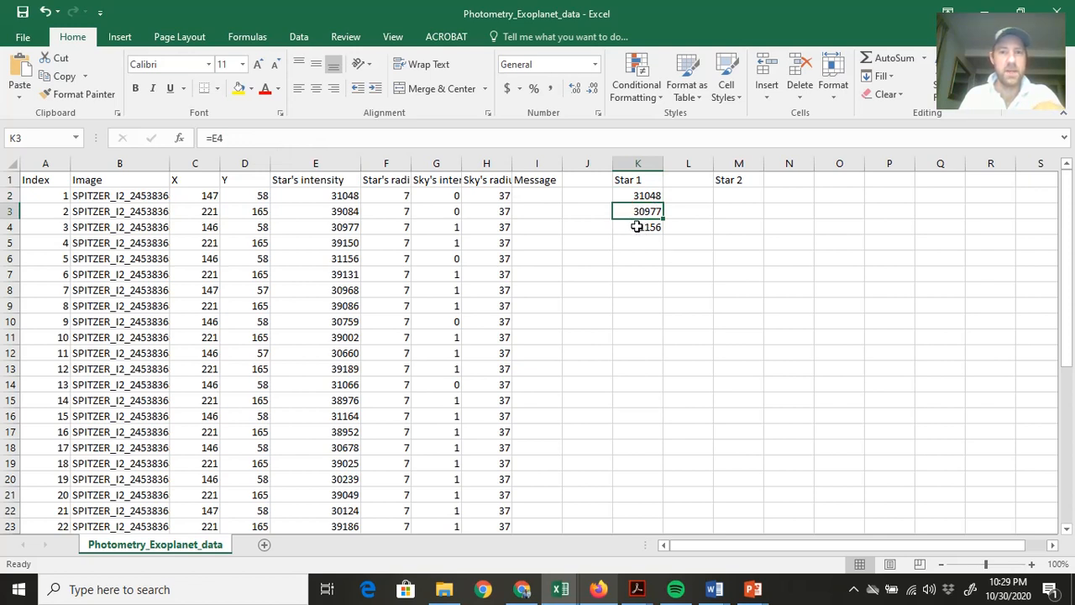
click(632, 227)
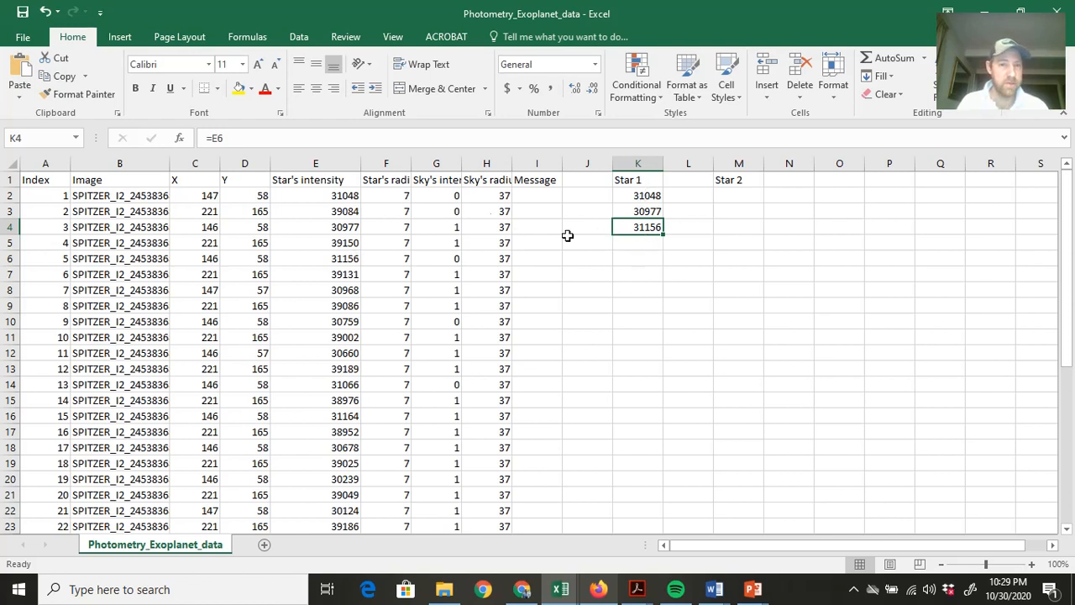
Fill M2 and M3 under Star 2 with the formulas =E3 and =E5.
click(727, 194)
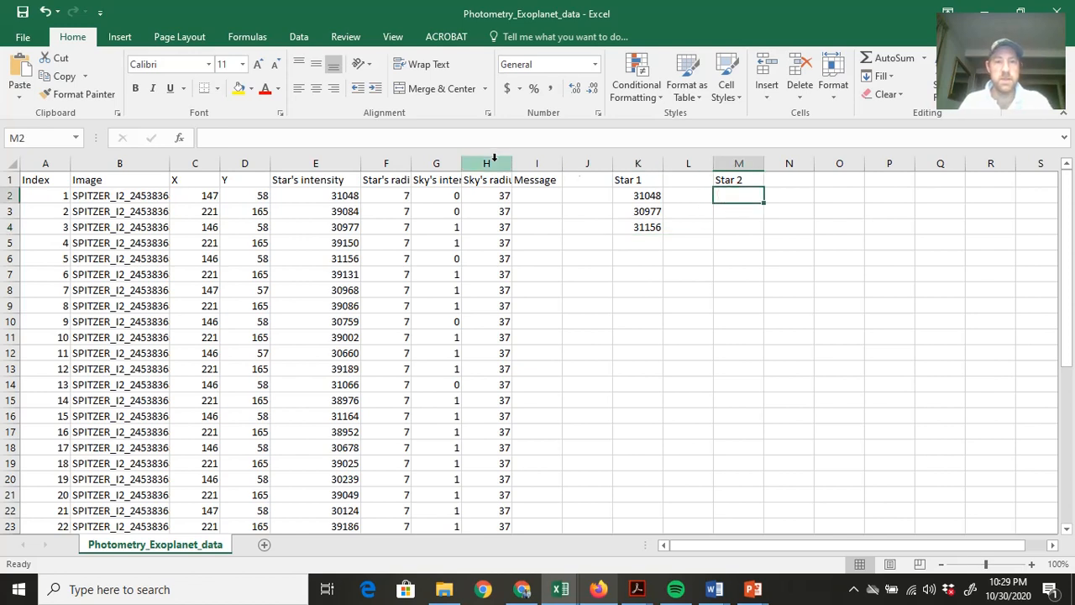
text(=)
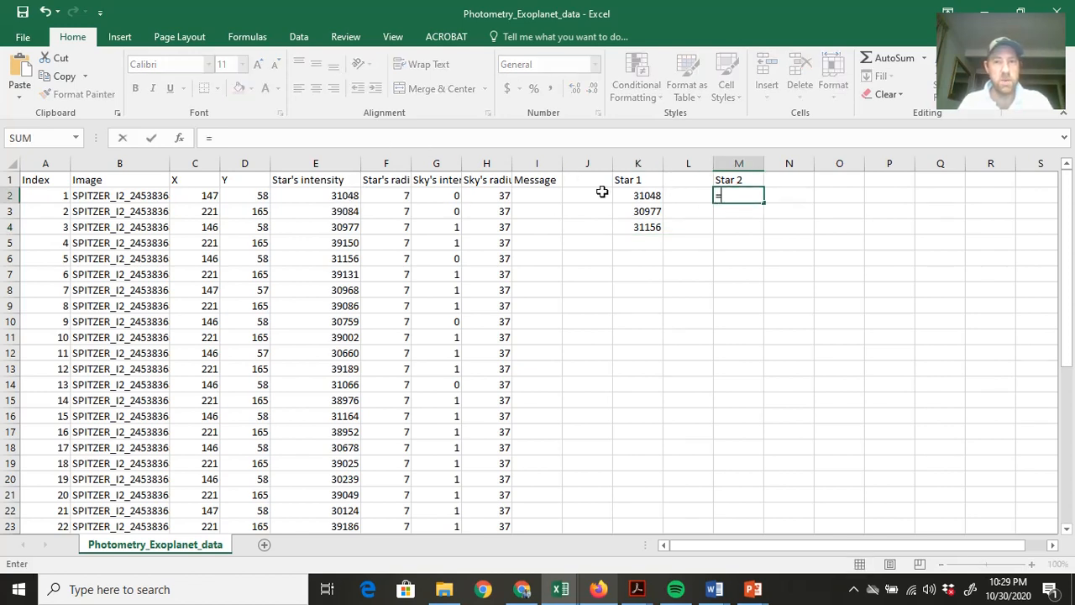
click(345, 211)
key(Return)
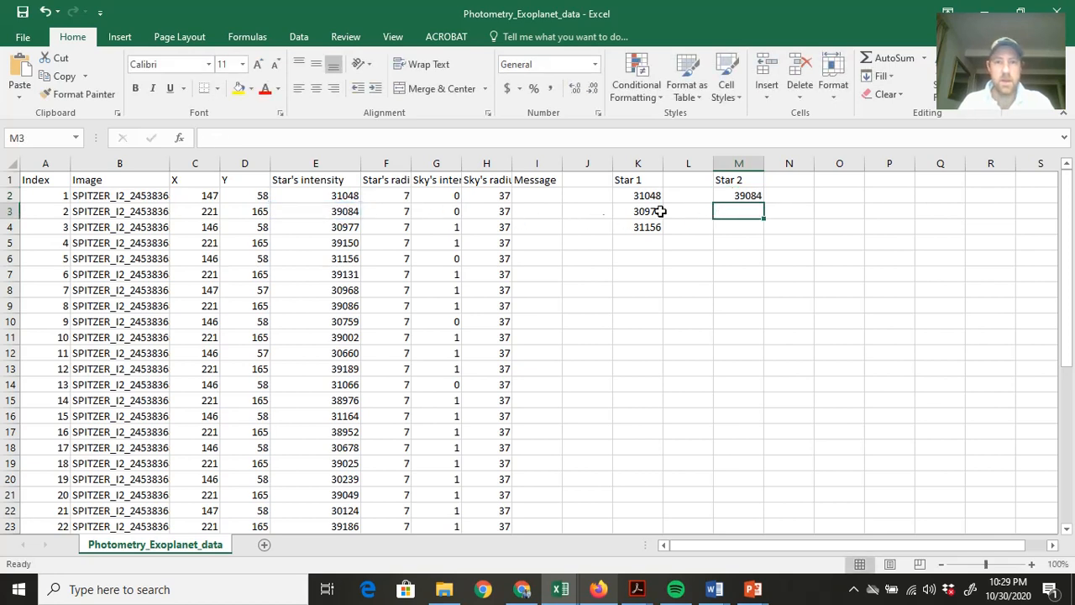
text(=)
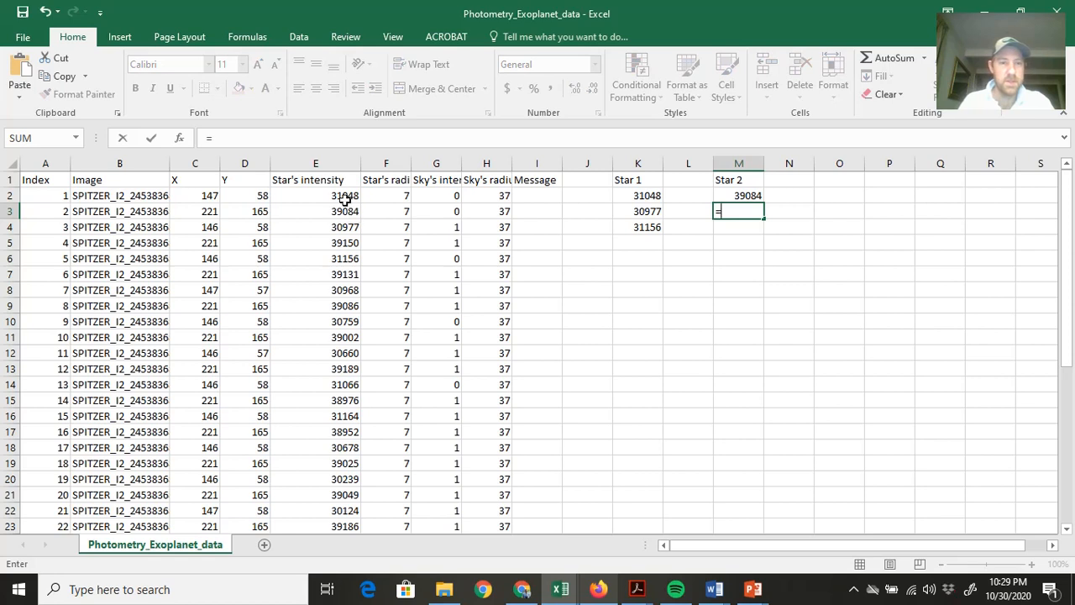
click(350, 243)
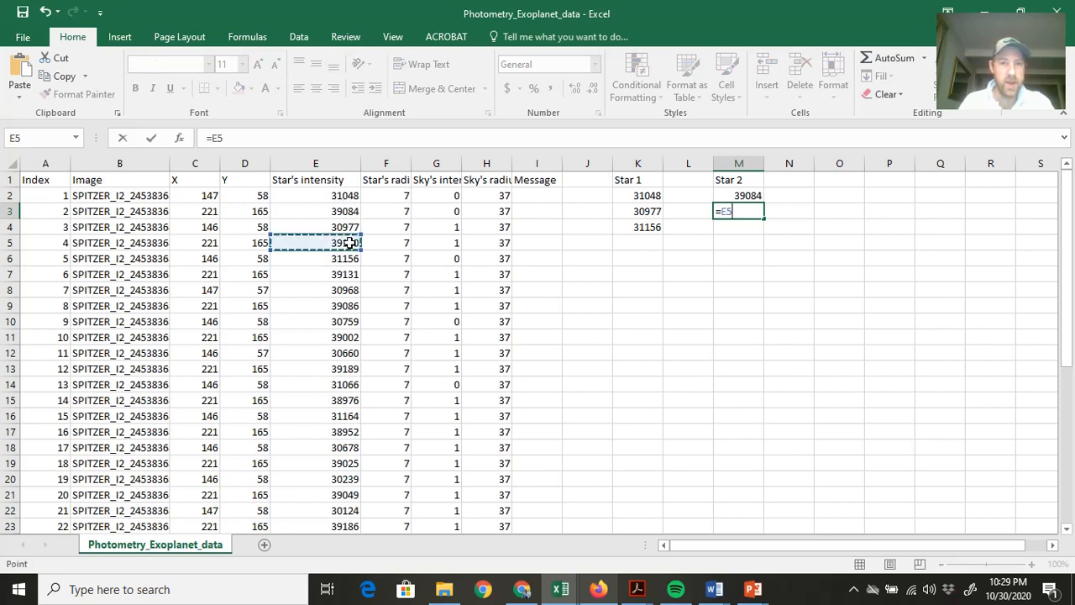
key(Return)
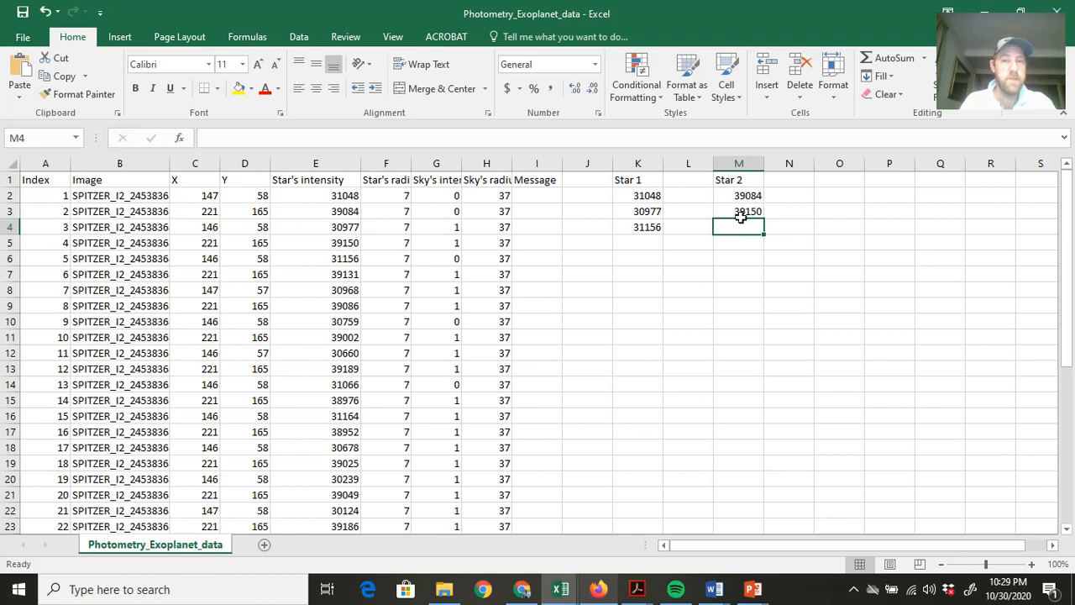
click(853, 593)
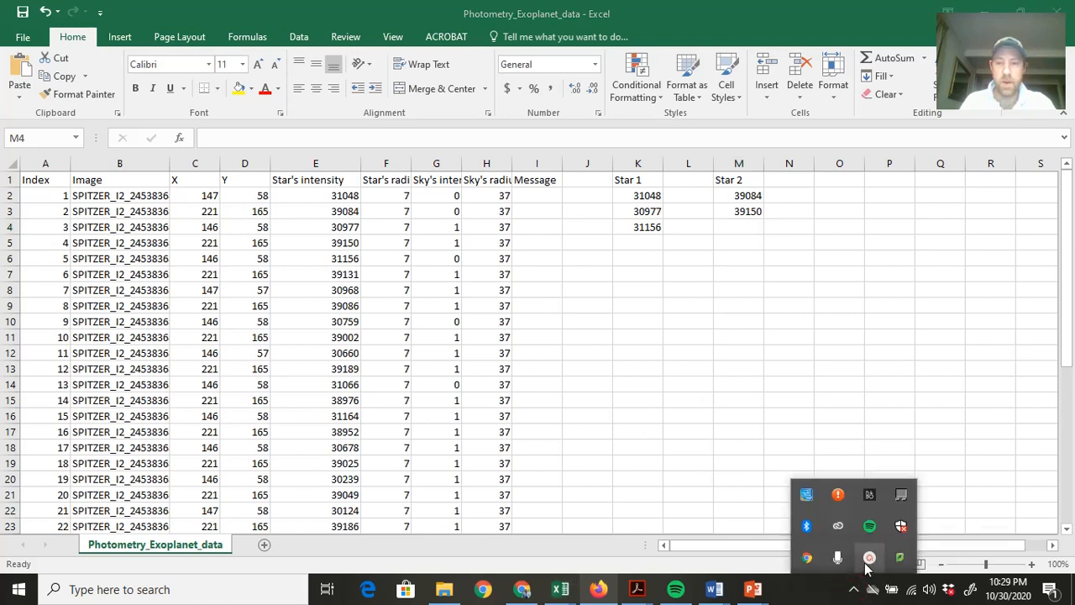
click(870, 558)
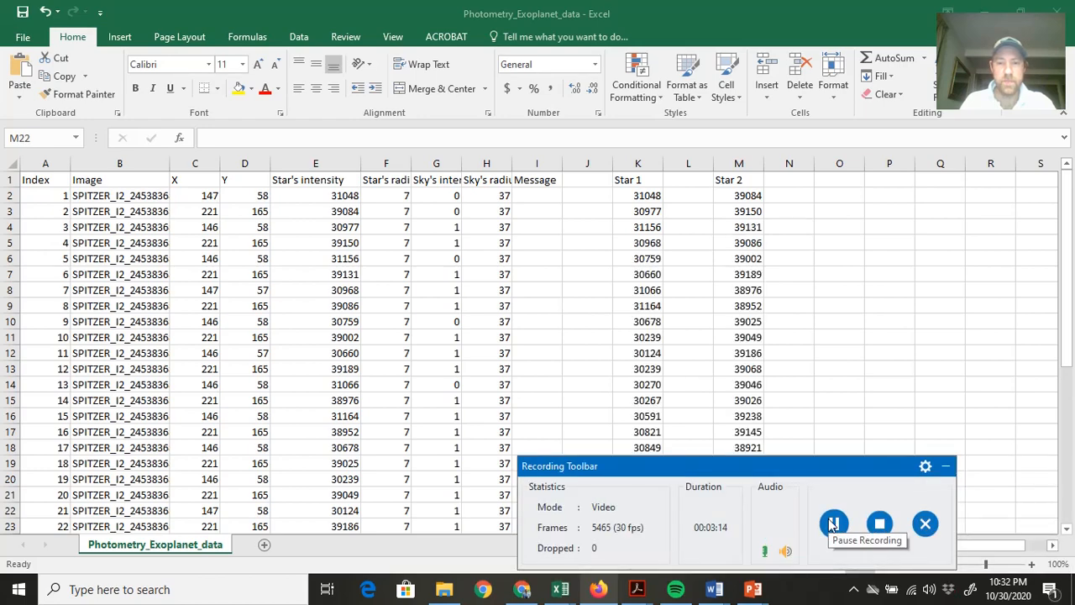
click(947, 467)
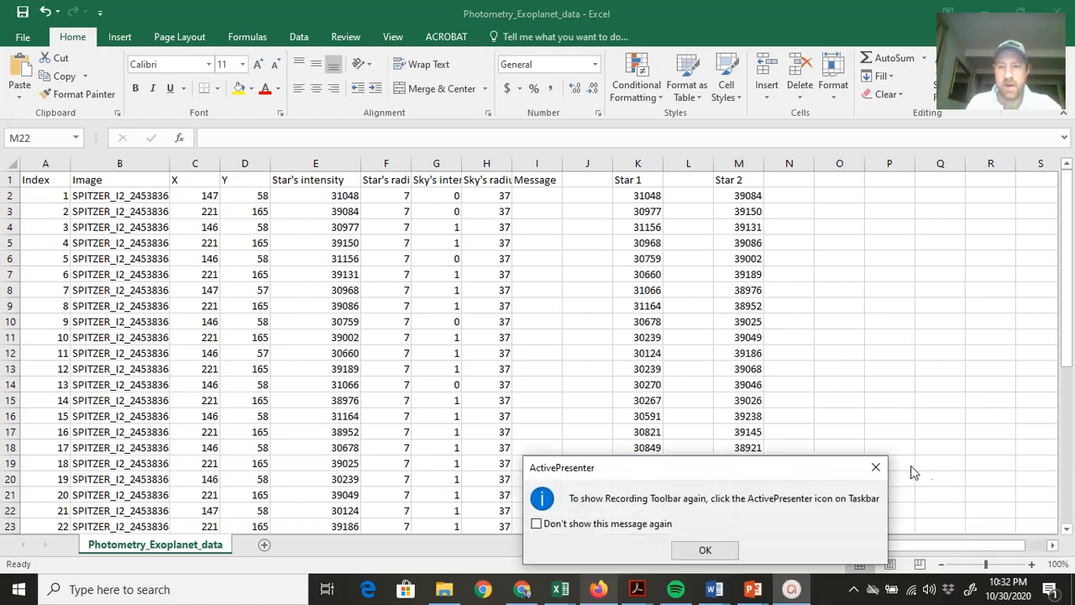
click(705, 550)
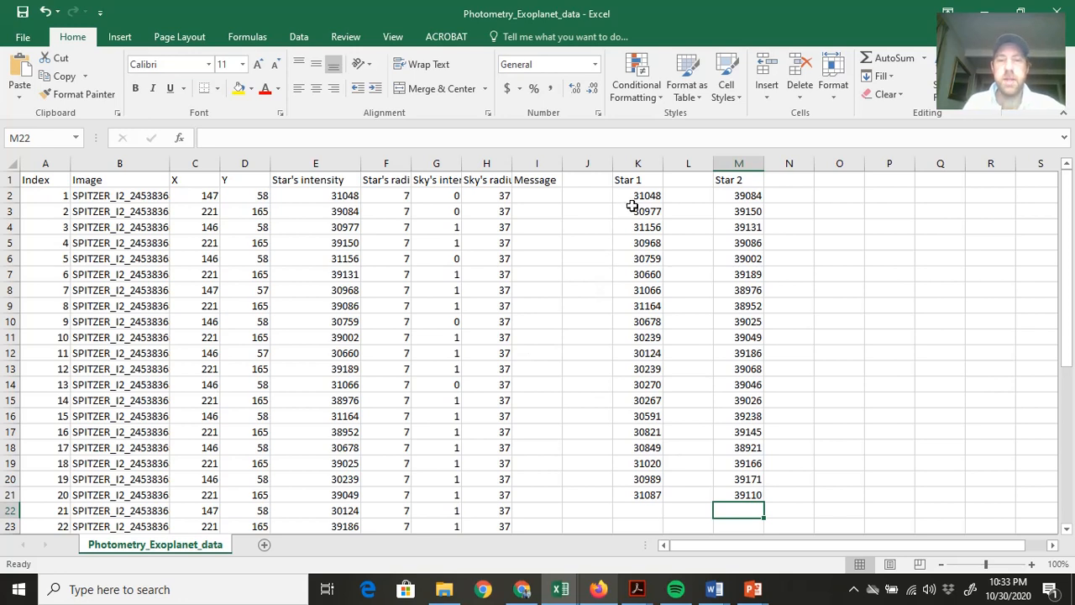
Insert a markers-only scatter chart of the Star 1 values in K2:K21 and place it over the original data columns.
drag(634, 195, 637, 491)
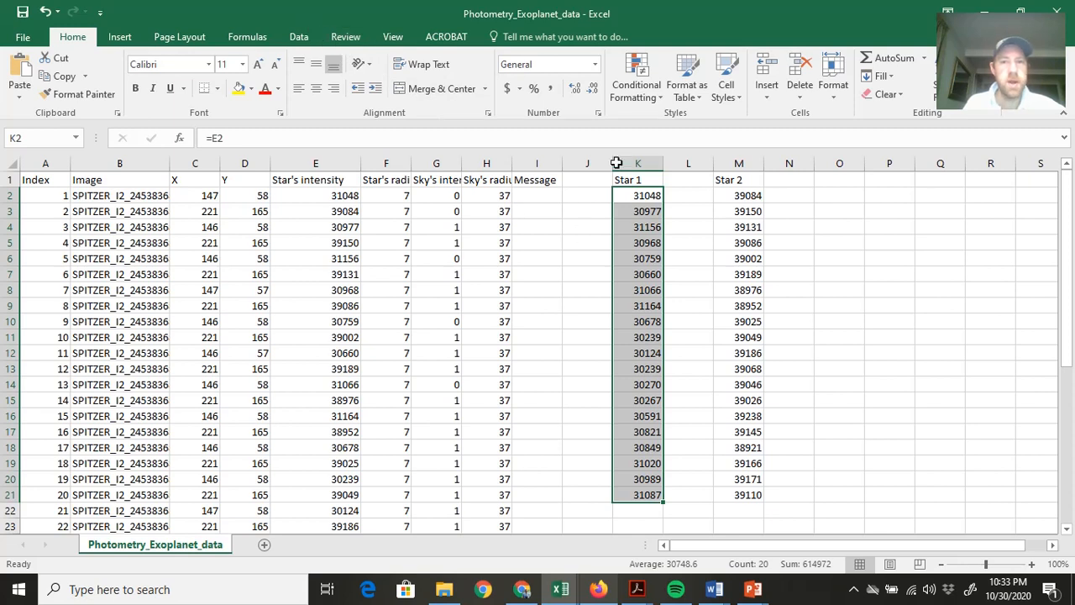
click(301, 37)
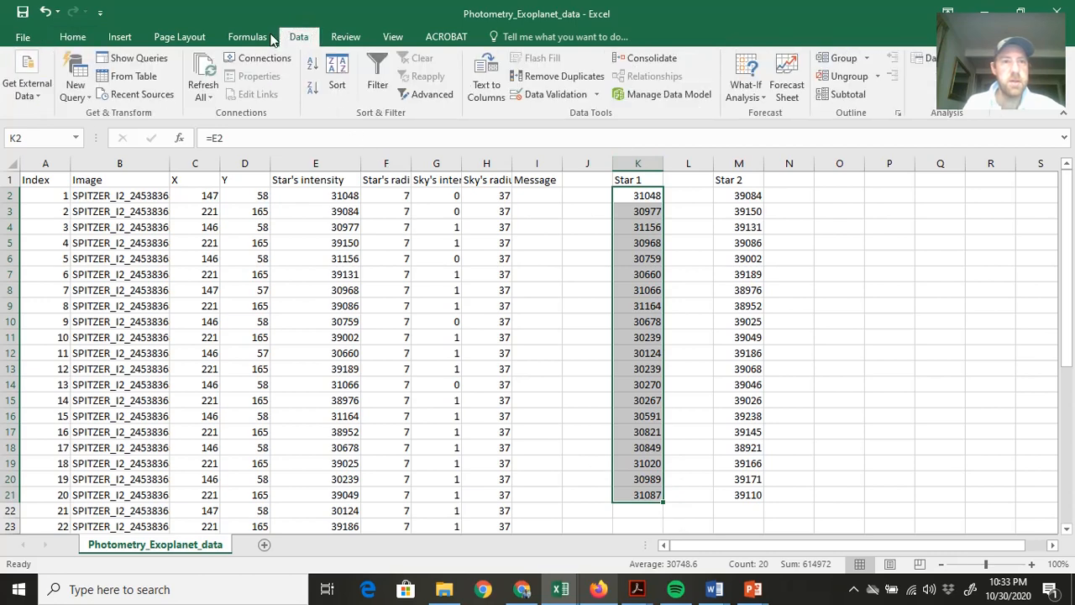
click(111, 38)
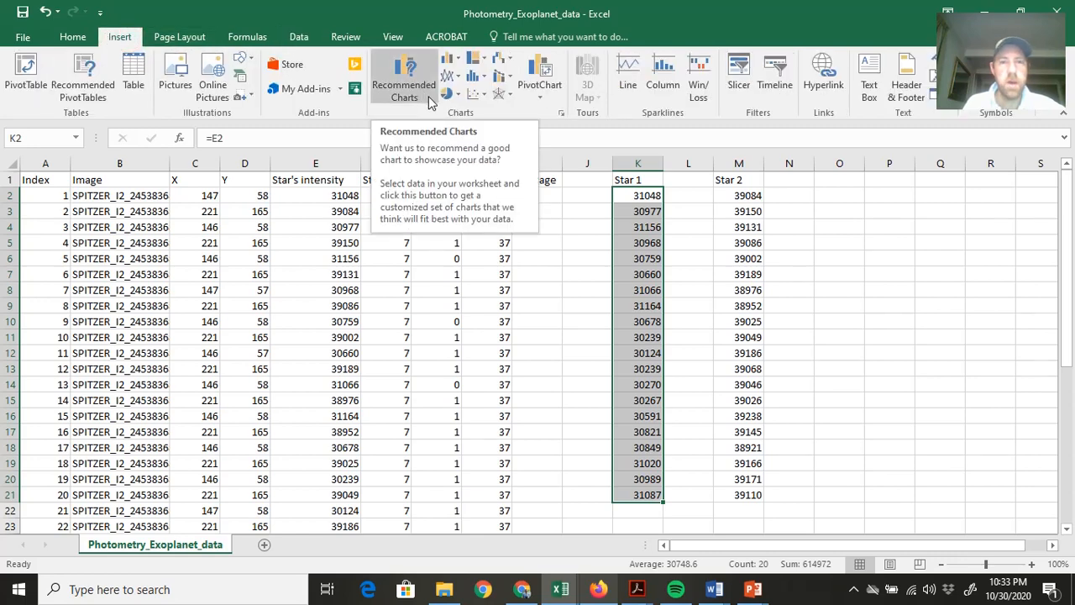
click(479, 94)
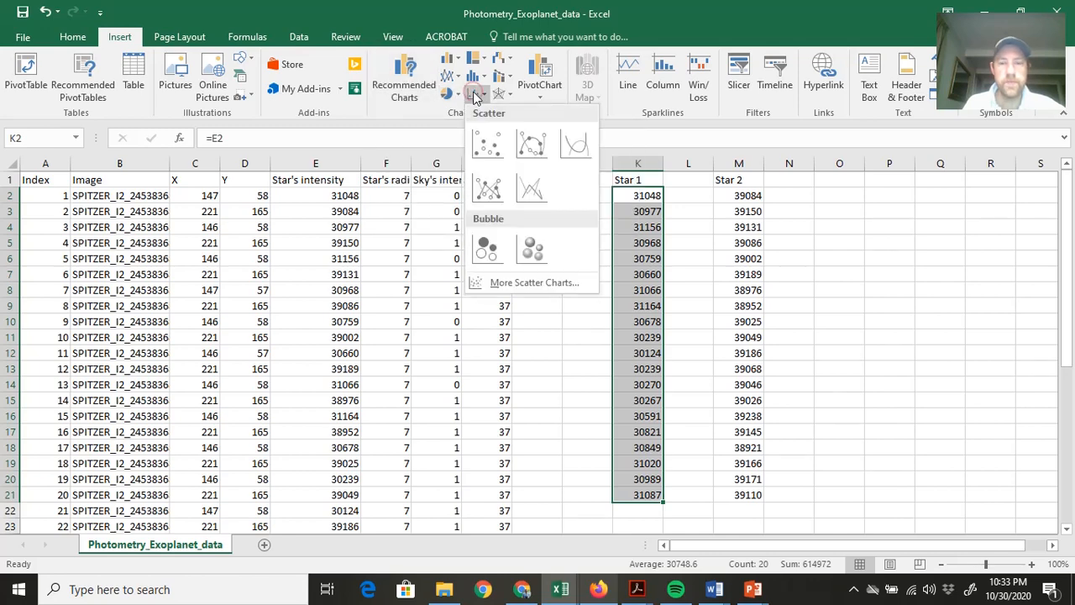
click(487, 146)
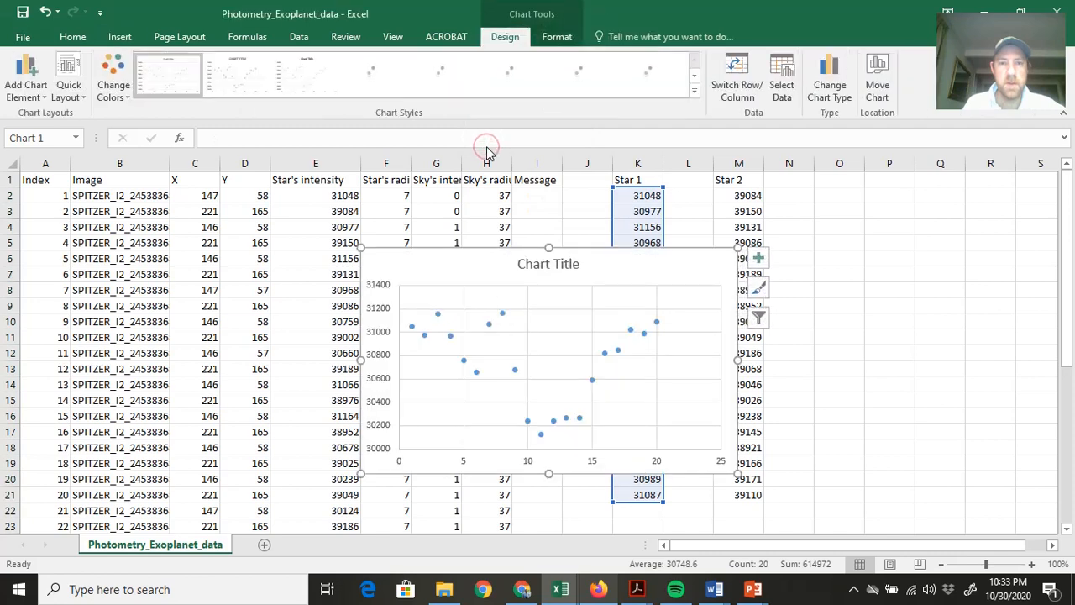
drag(585, 264, 367, 243)
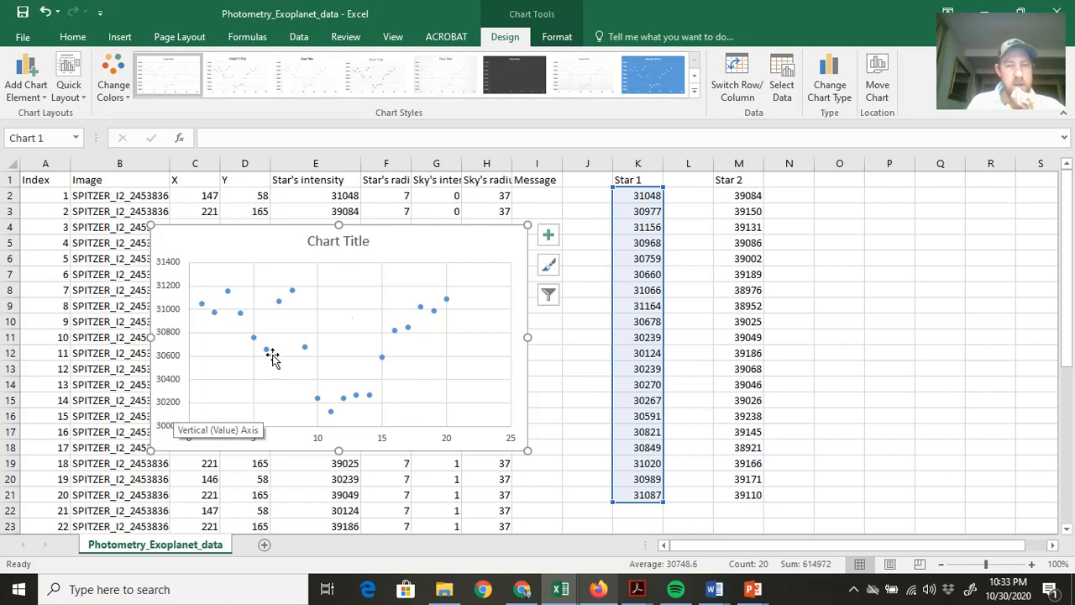
Change the title of the Star 1 scatter chart to "Star 1".
drag(734, 198, 731, 504)
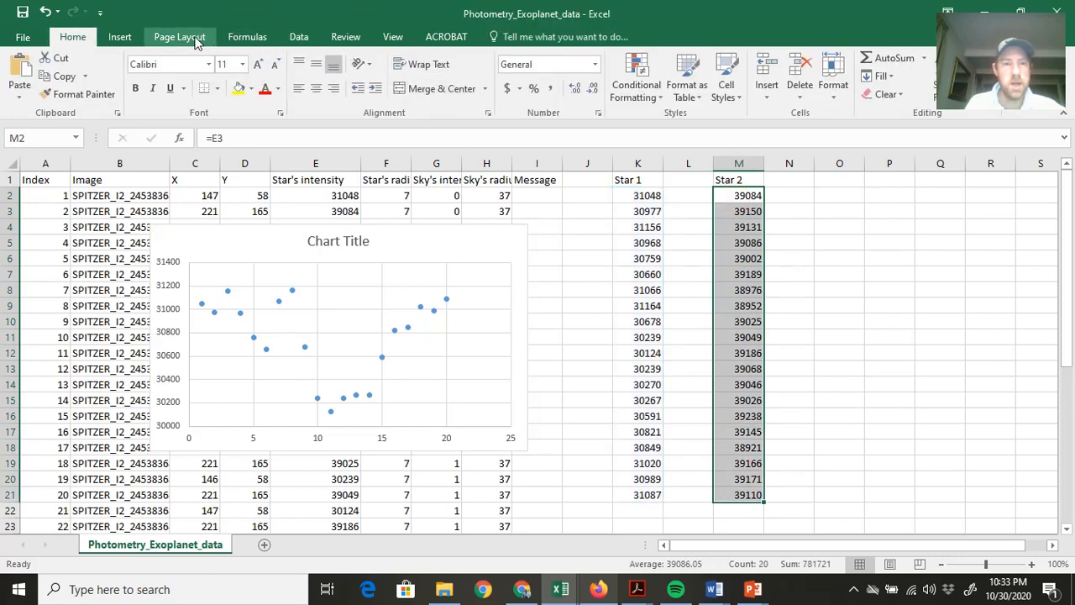
click(357, 241)
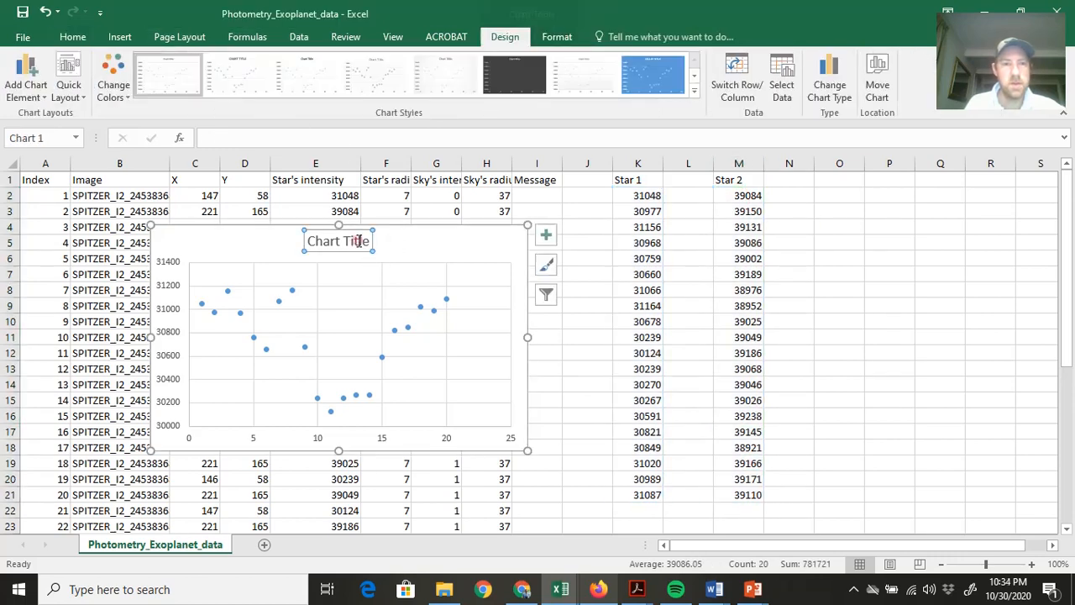
double_click(357, 241)
drag(370, 241, 317, 242)
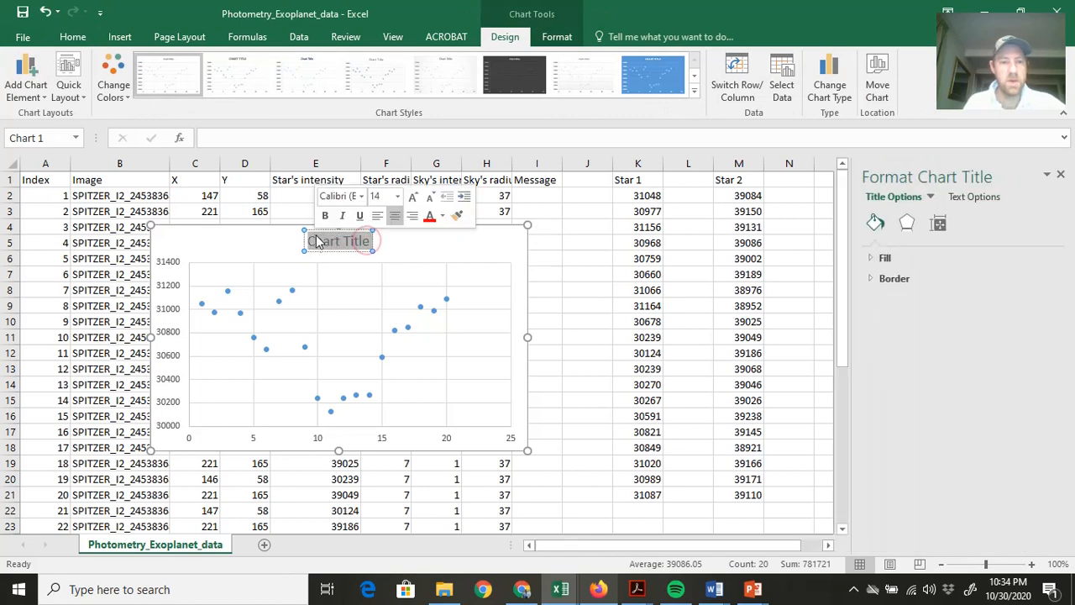
text(Star 1)
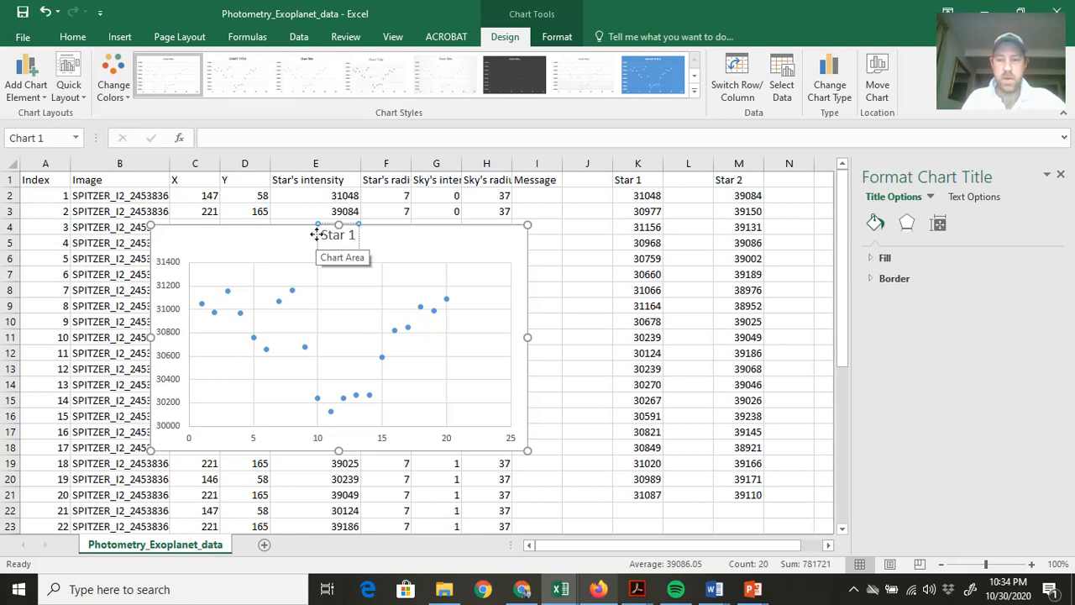
click(409, 242)
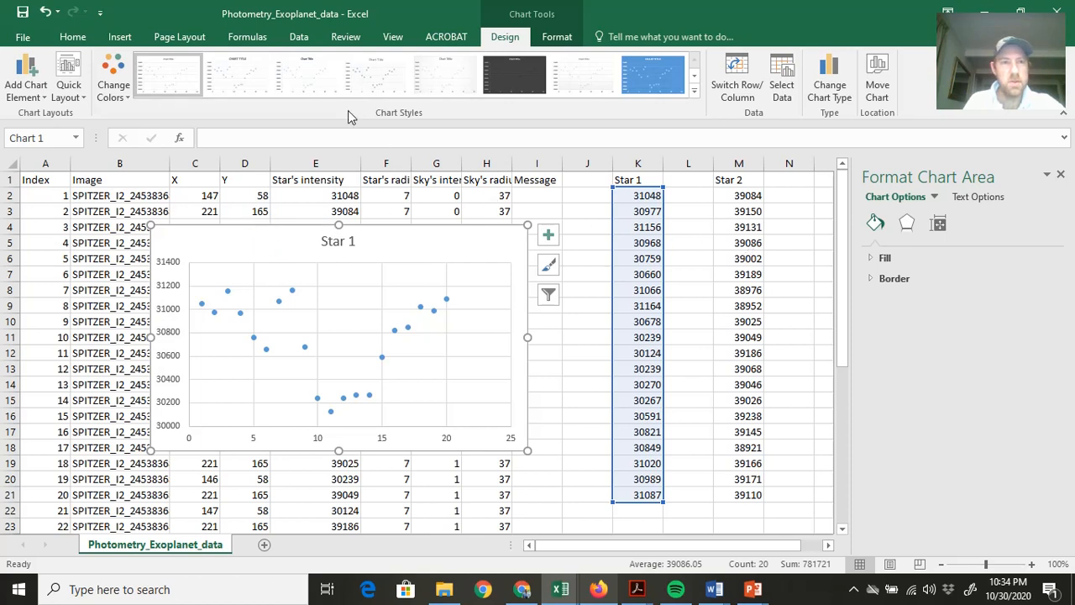
Add a primary vertical axis title reading "Intesity" to the Star 1 chart.
click(34, 84)
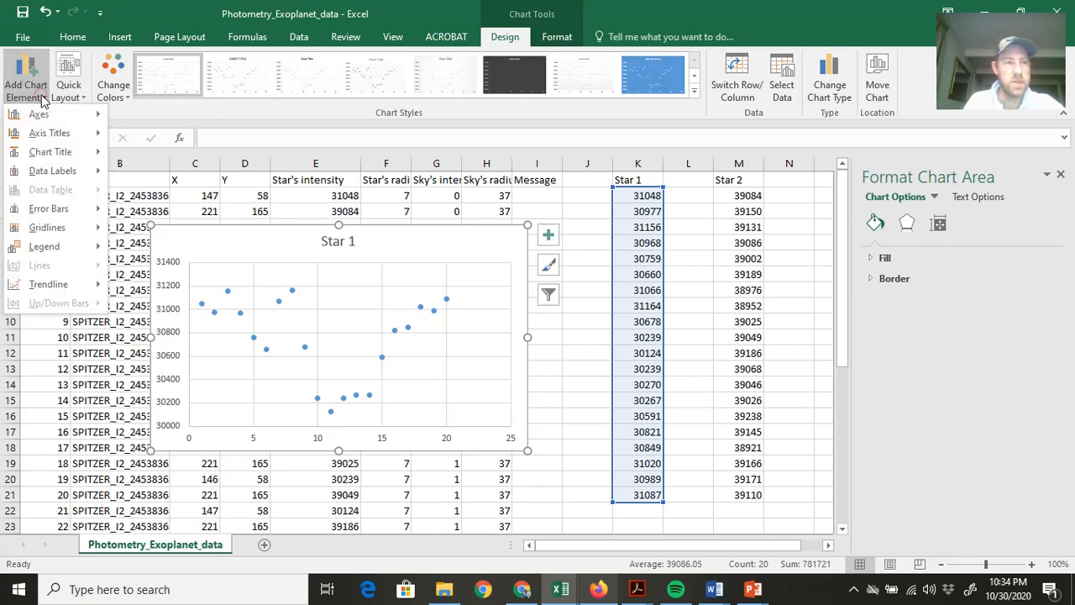
mouse_move(54, 136)
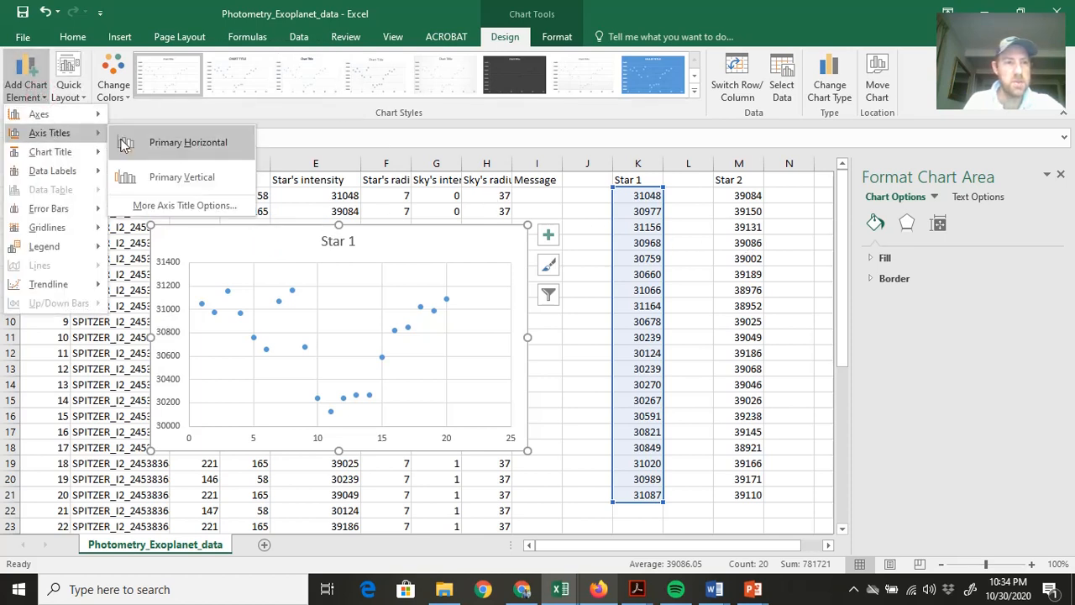
click(172, 176)
click(173, 332)
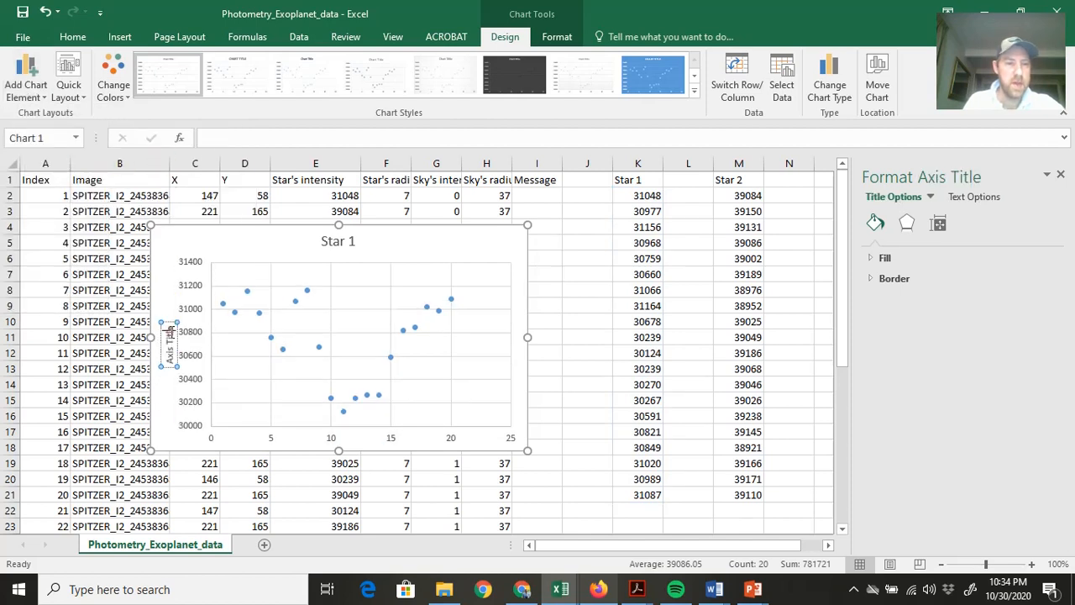
key(BackSpace)
key(BackSpace)
key(BackSpace)
key(BackSpace)
key(BackSpace)
key(BackSpace)
key(BackSpace)
key(BackSpace)
key(BackSpace)
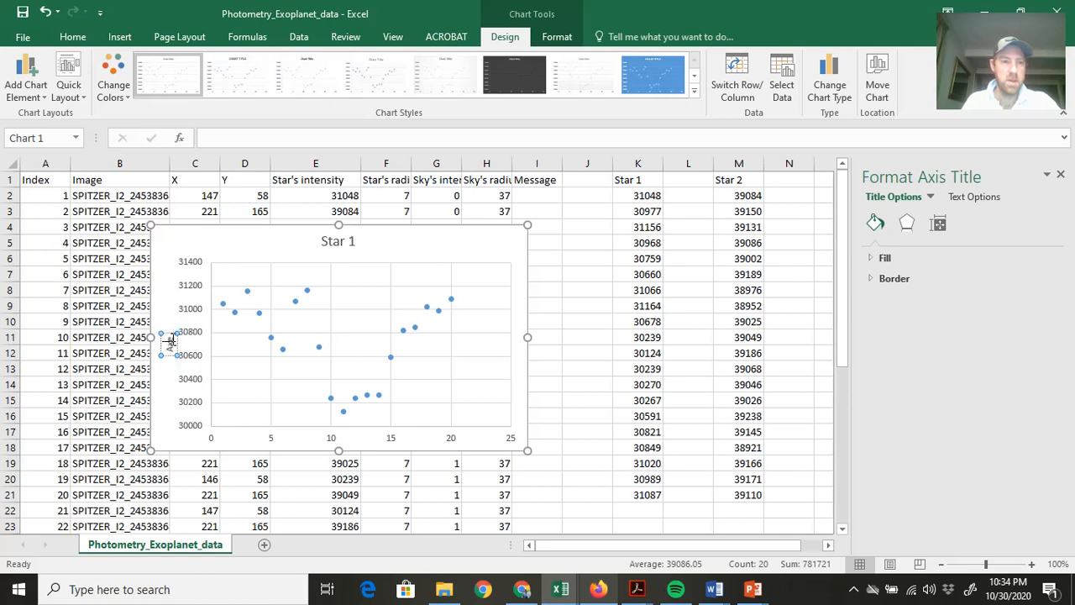
key(Delete)
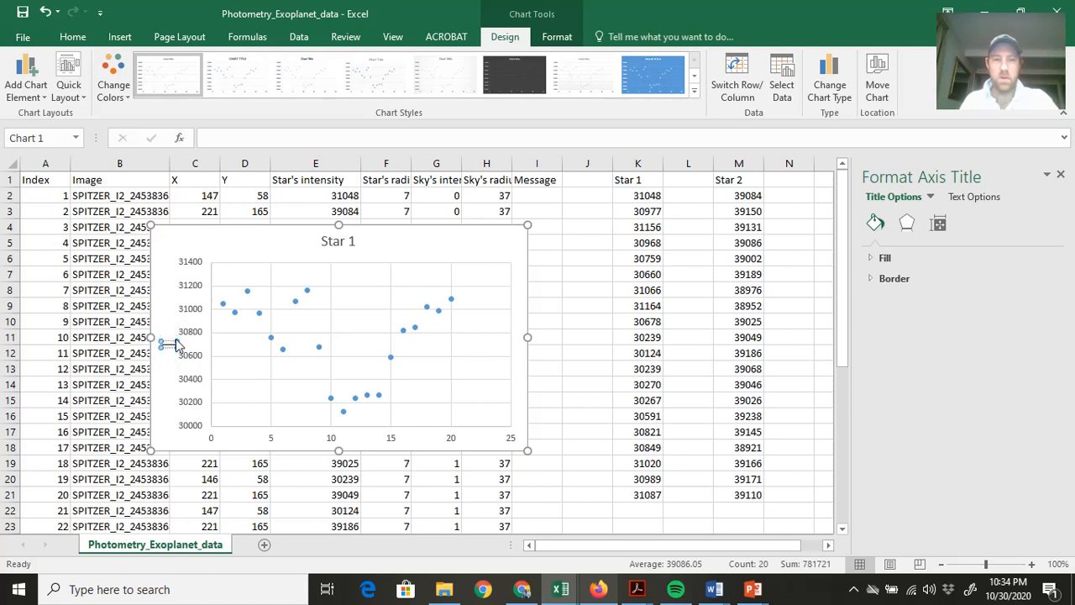
text(Int)
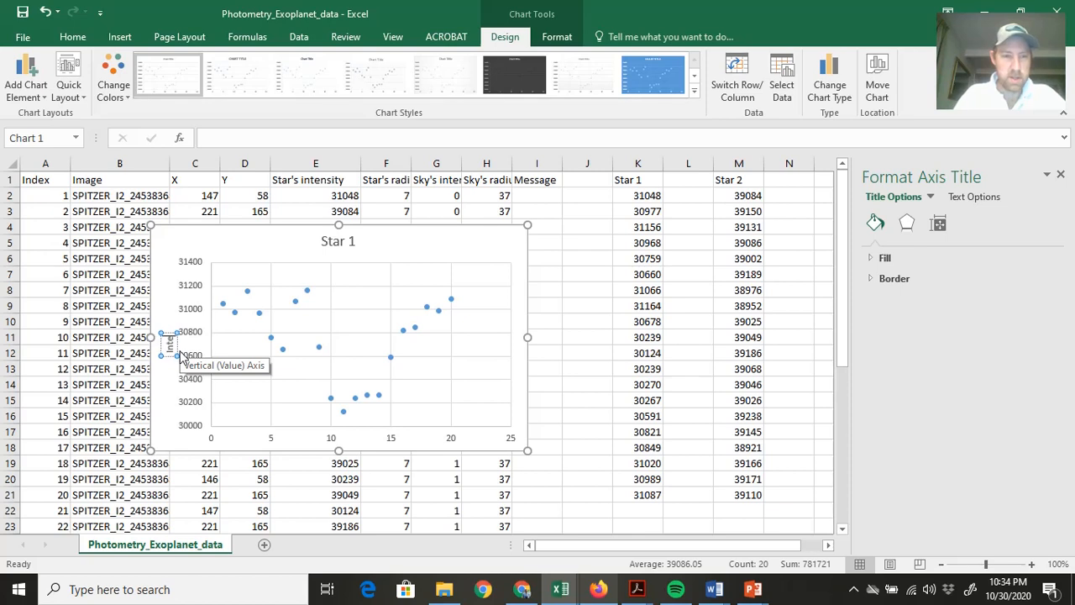
text(ensity)
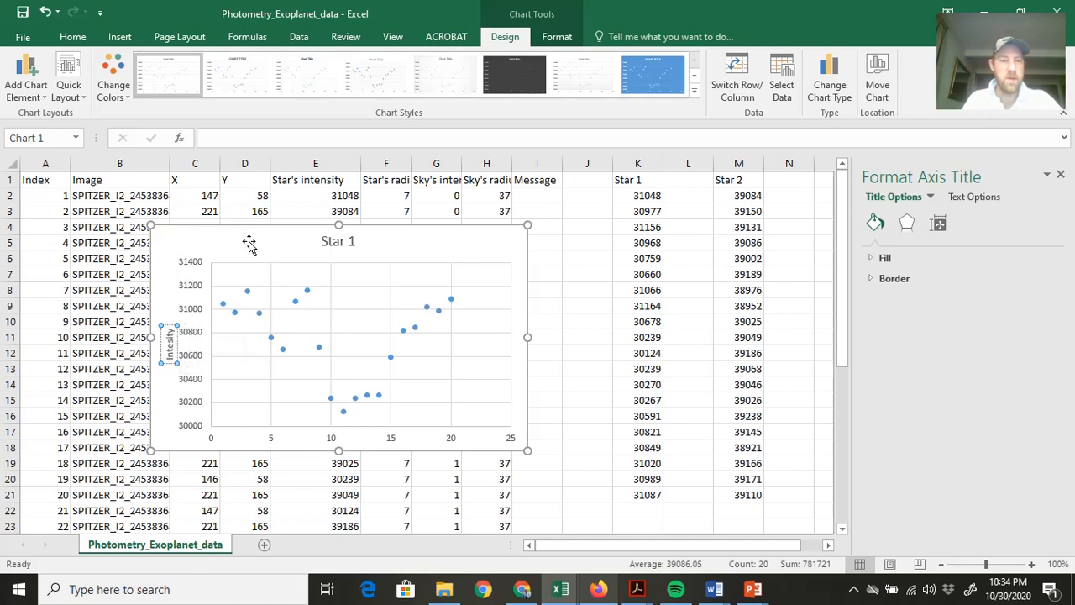
Insert a markers-only scatter chart of the Star 2 values in M2:M21 and arrange it beside the Star 1 chart.
drag(250, 241, 135, 200)
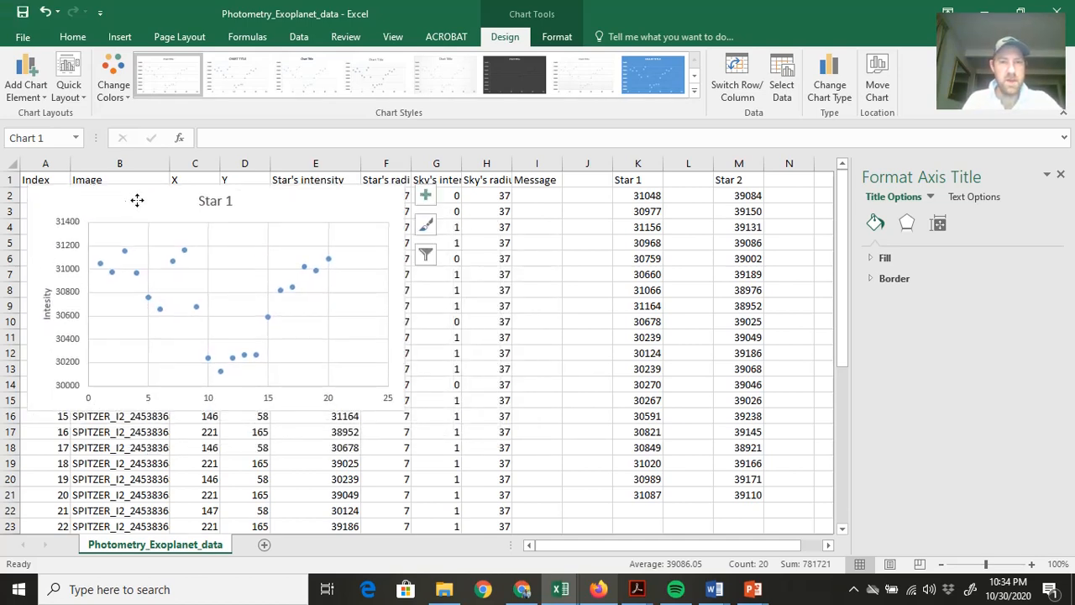
drag(744, 196, 735, 495)
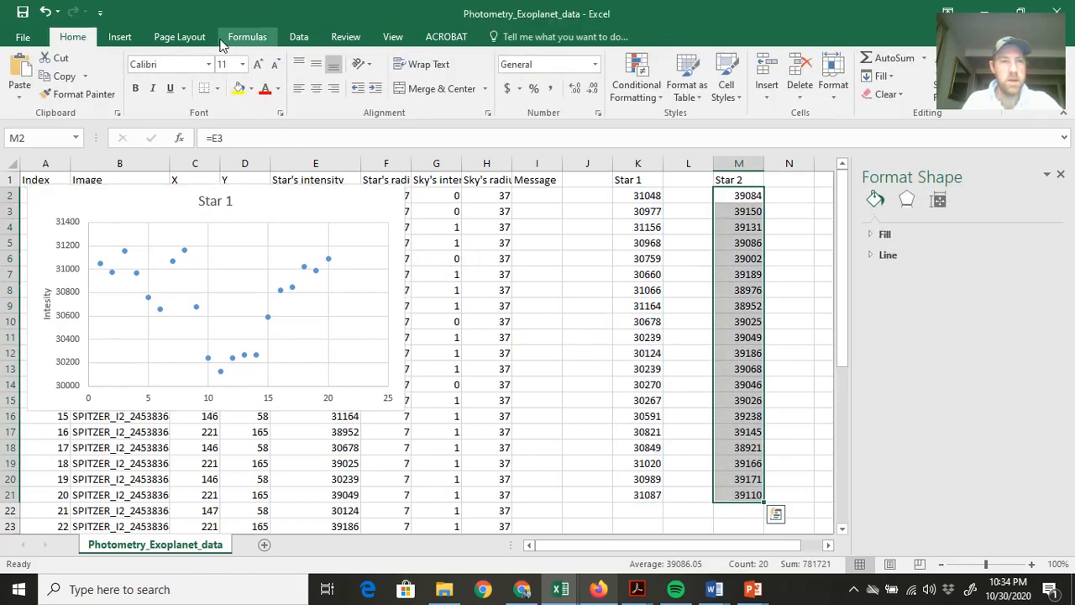
click(119, 37)
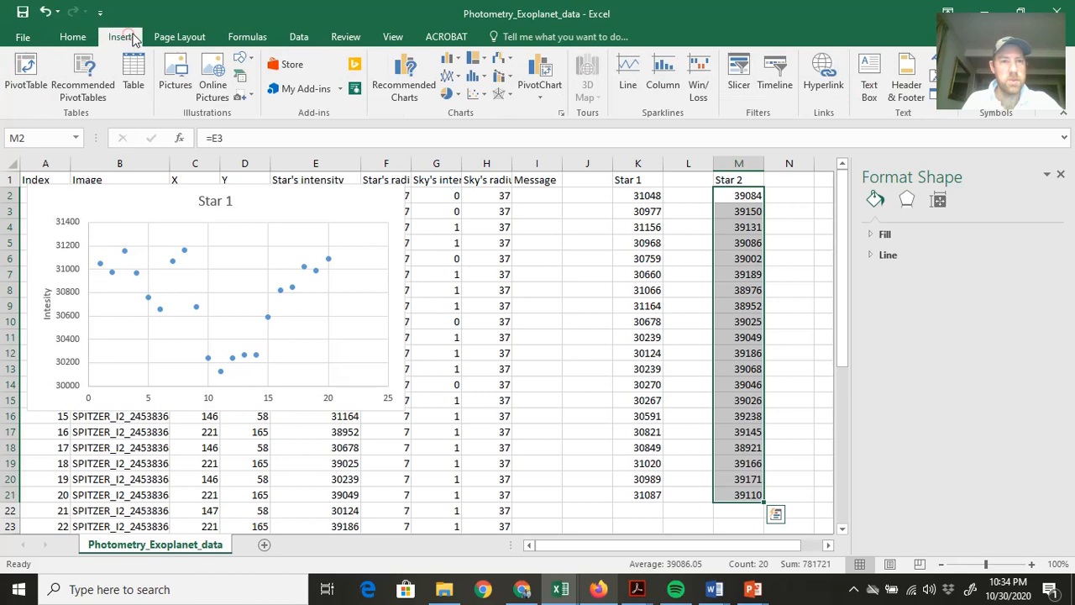
click(474, 95)
click(486, 143)
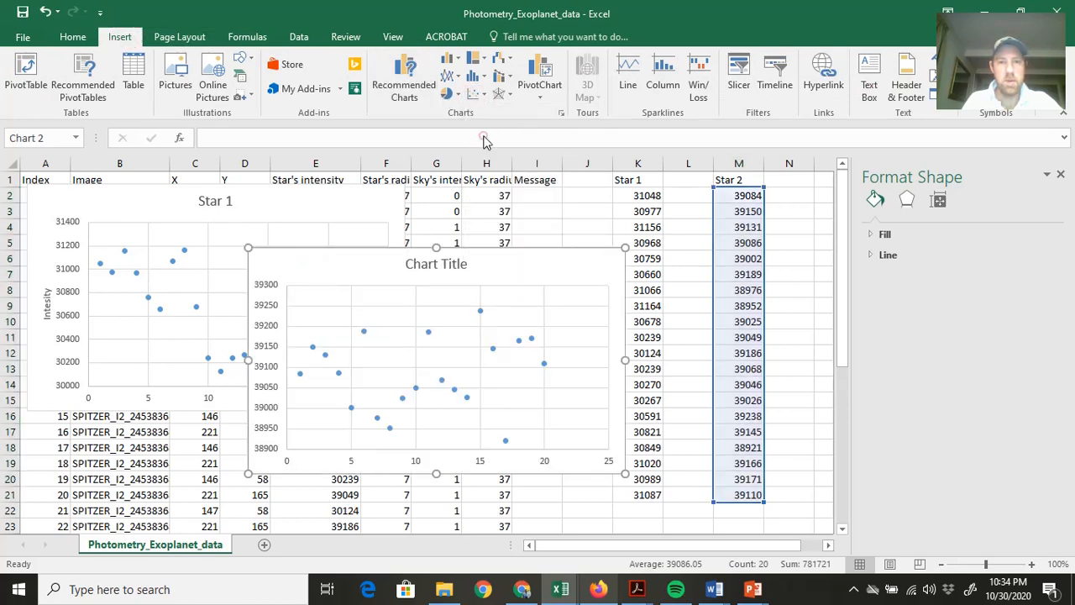
mouse_move(495, 267)
mouse_down()
mouse_move(538, 260)
mouse_move(656, 204)
mouse_up()
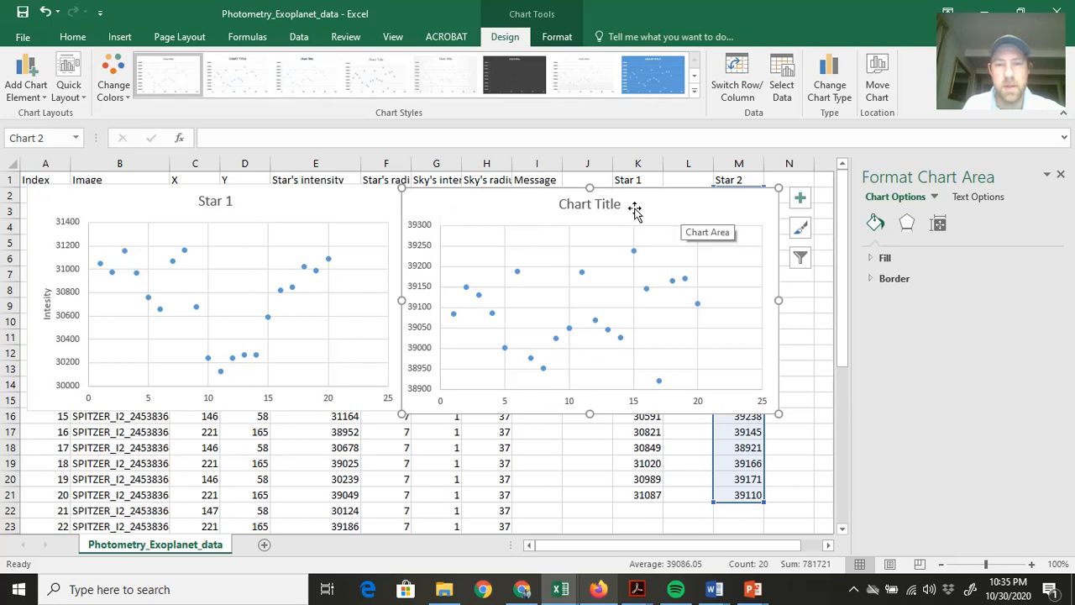
Delete the Star 2 and Star 1 scatter charts from the sheet.
key(Delete)
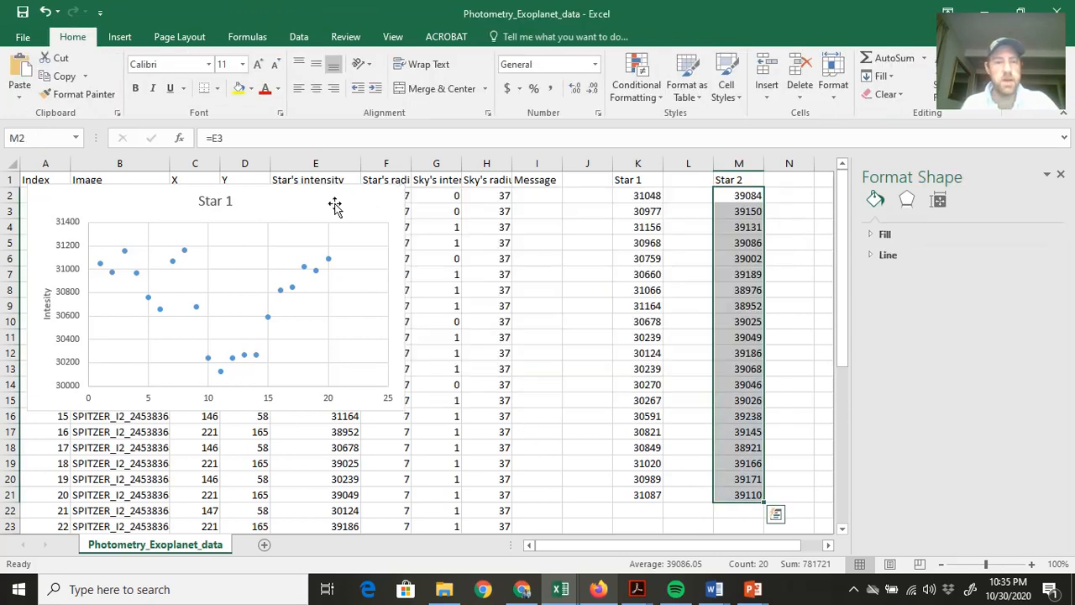
click(333, 210)
key(Delete)
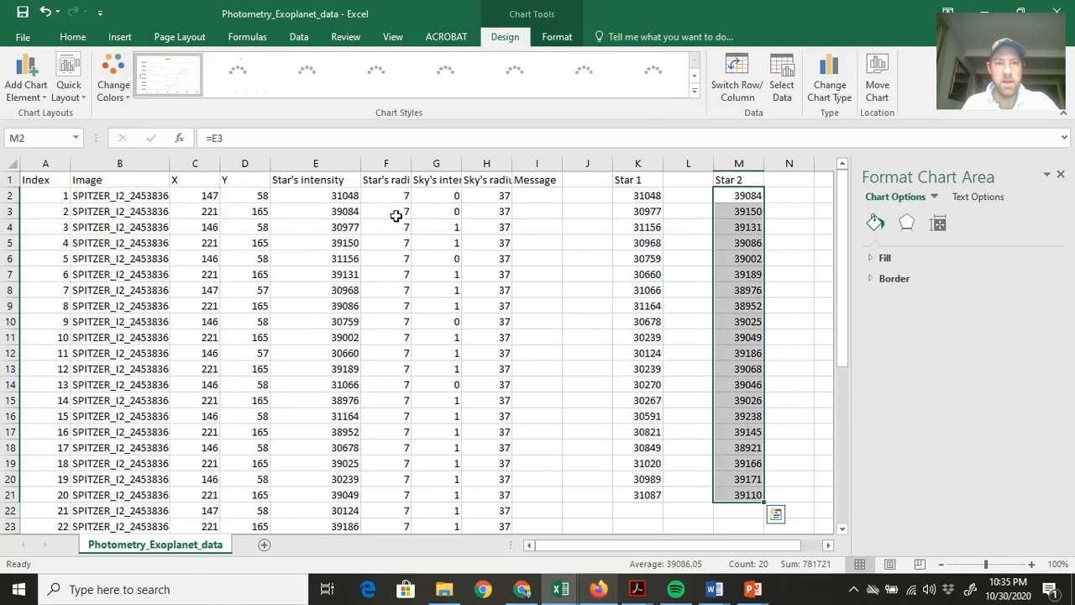
Close the Format Shape pane and calculate the average of the Star 2 values M2:M21 in cell M23.
click(729, 522)
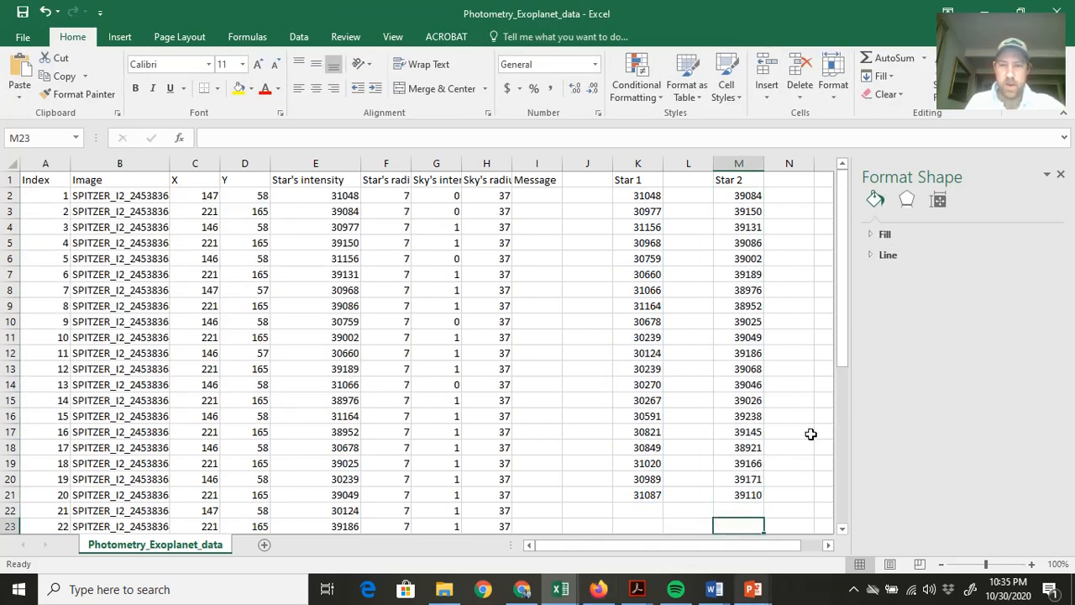
click(1060, 175)
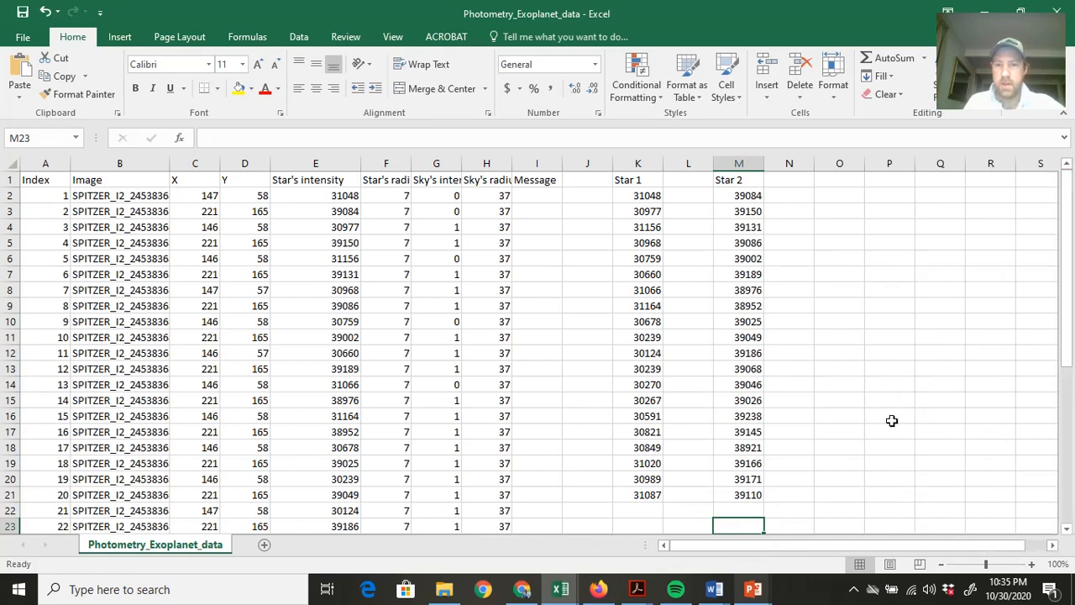
text(=)
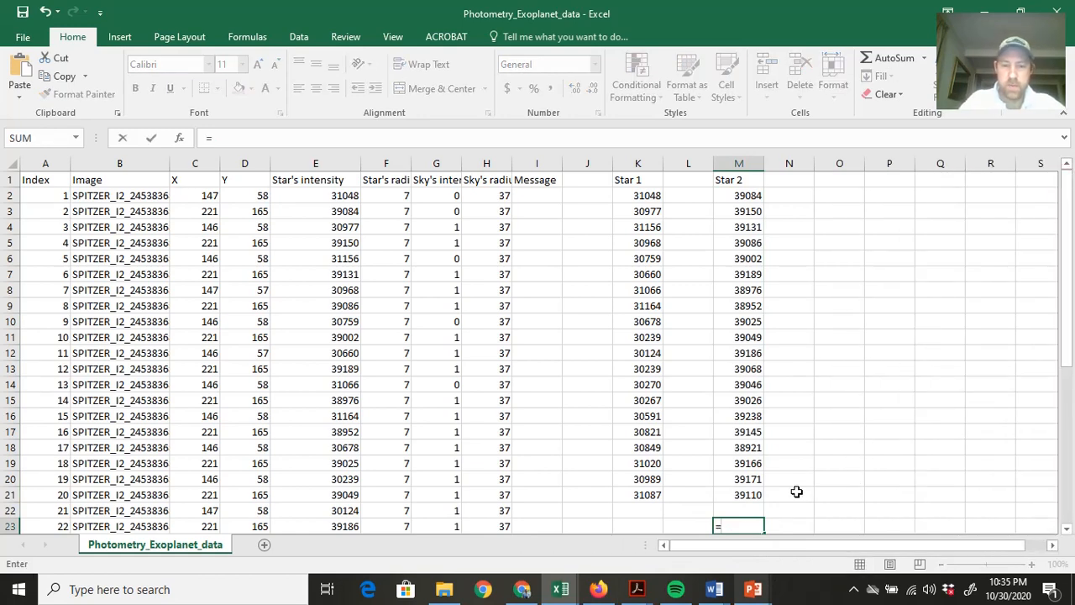
text(average)
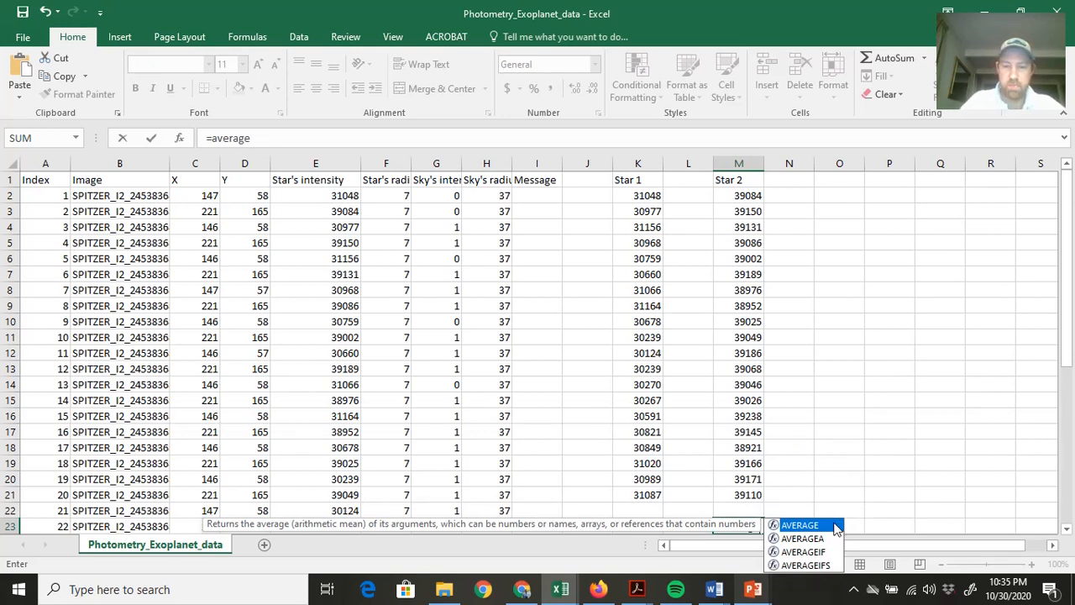
text(()
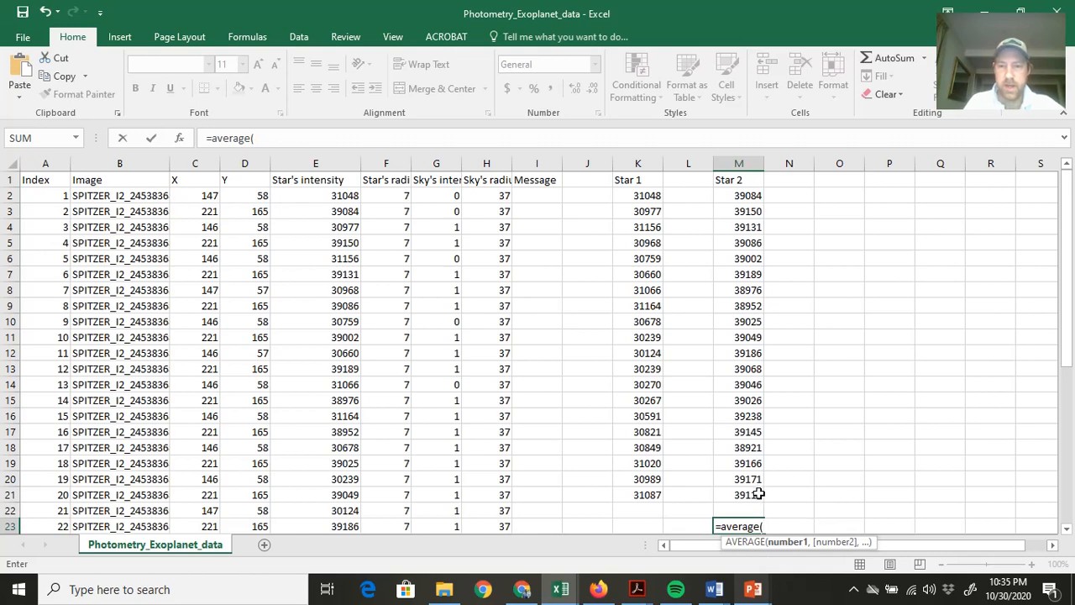
drag(759, 494, 750, 195)
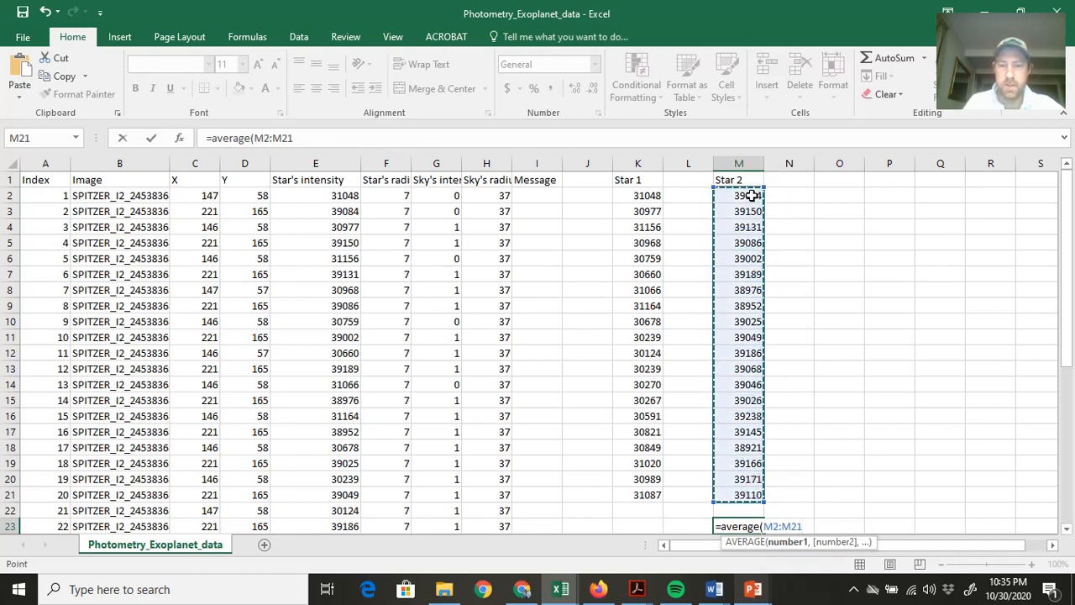
key(Return)
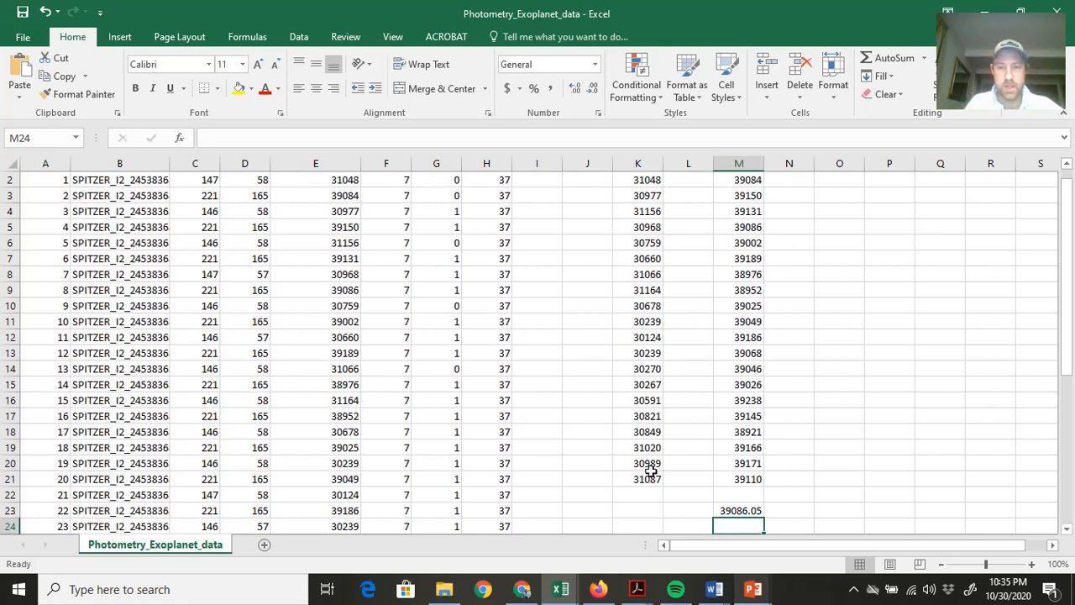
click(643, 511)
text(a)
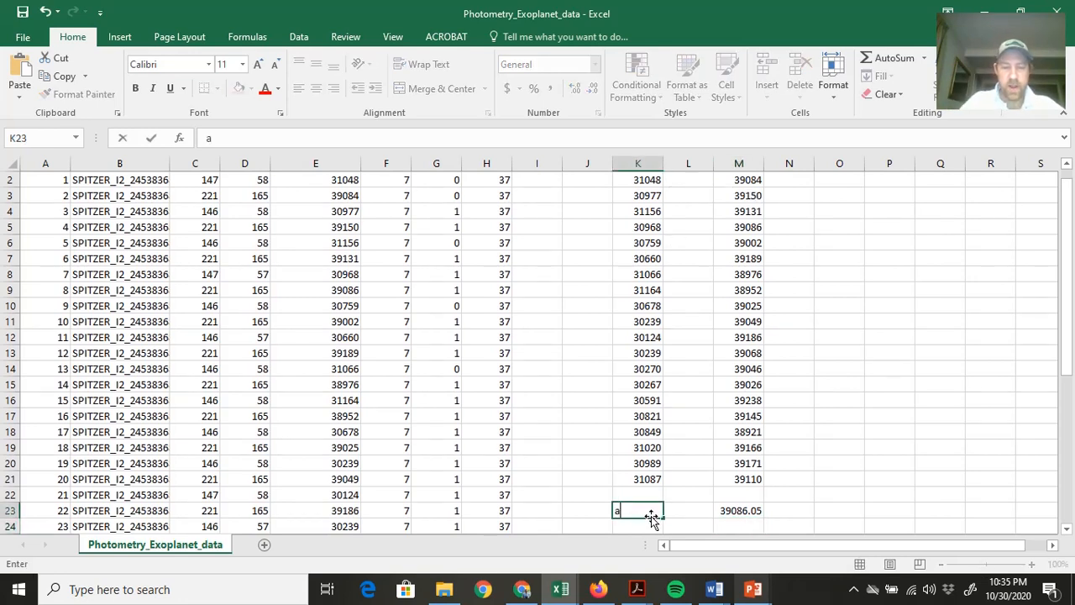
text(verage()
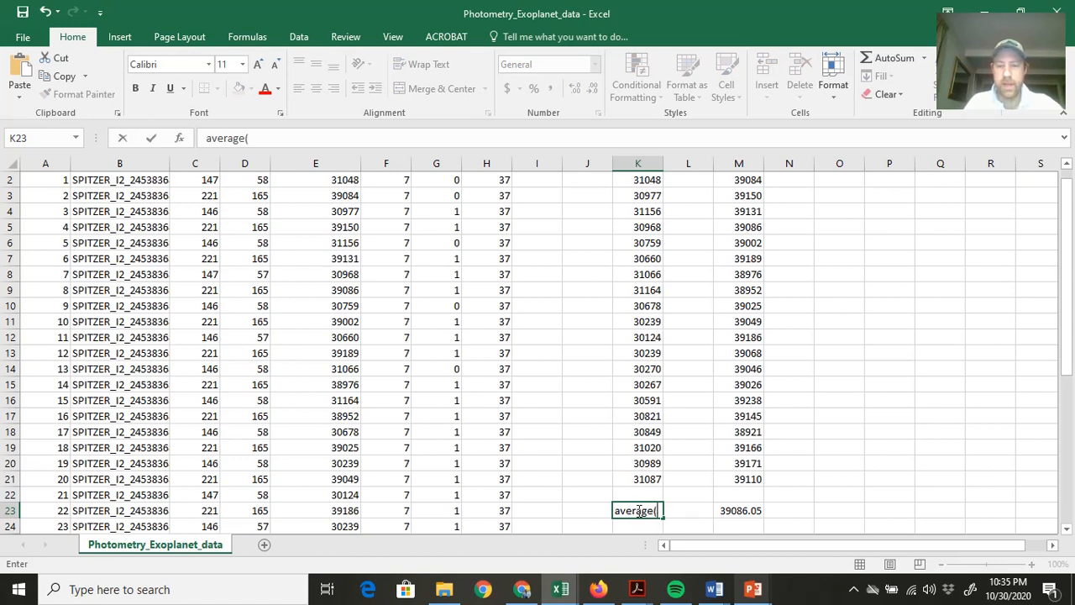
key(BackSpace)
key(BackSpace)
key(BackSpace)
key(BackSpace)
key(BackSpace)
key(BackSpace)
key(BackSpace)
Calculate the average of the first eight Star 1 values, K2:K9, in cell K23.
text(=)
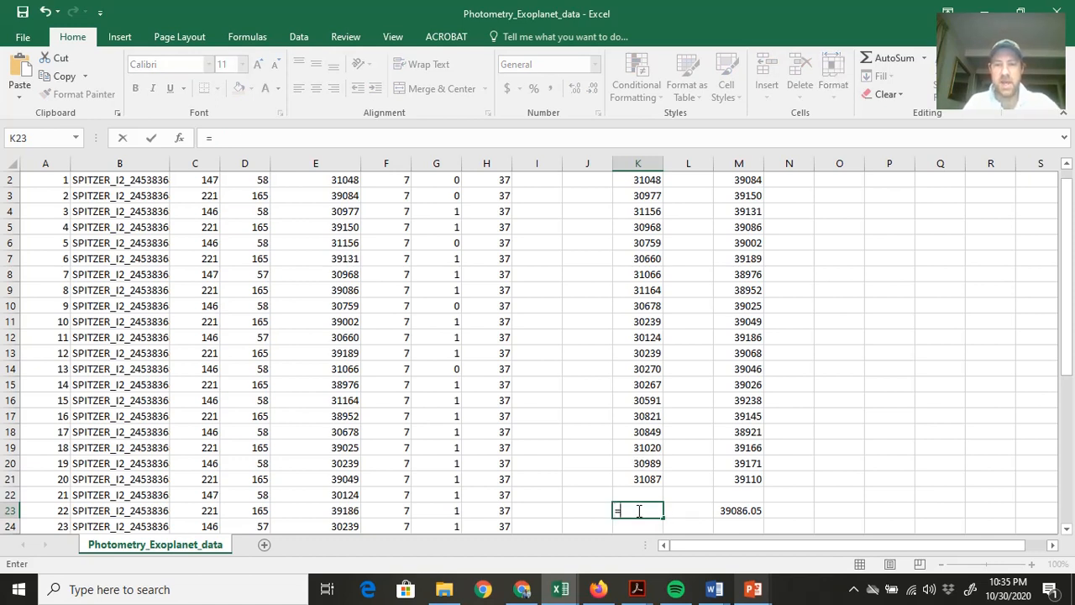
text(average)
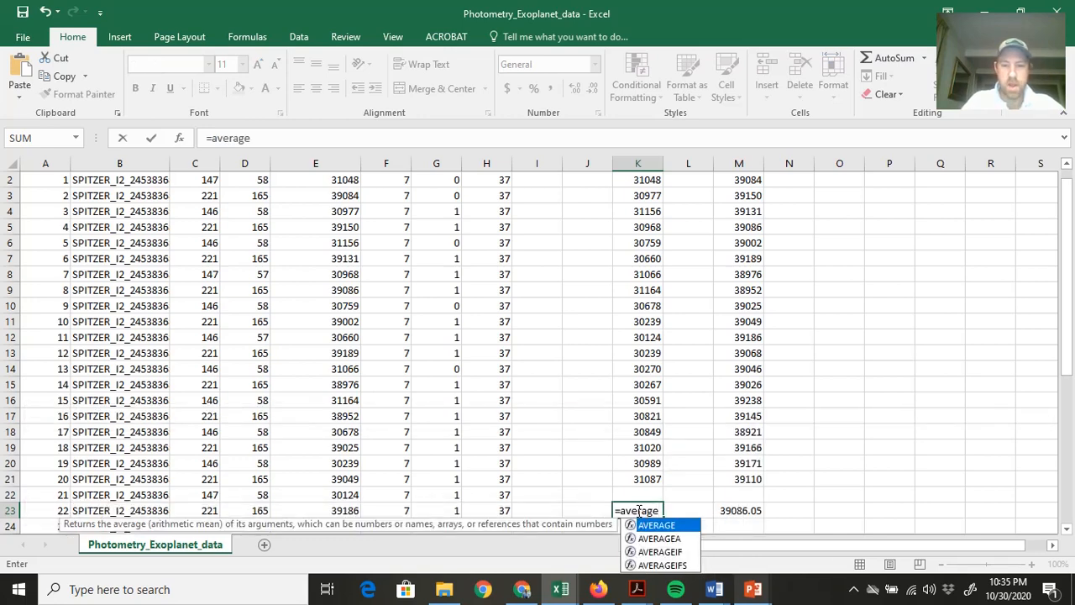
text(()
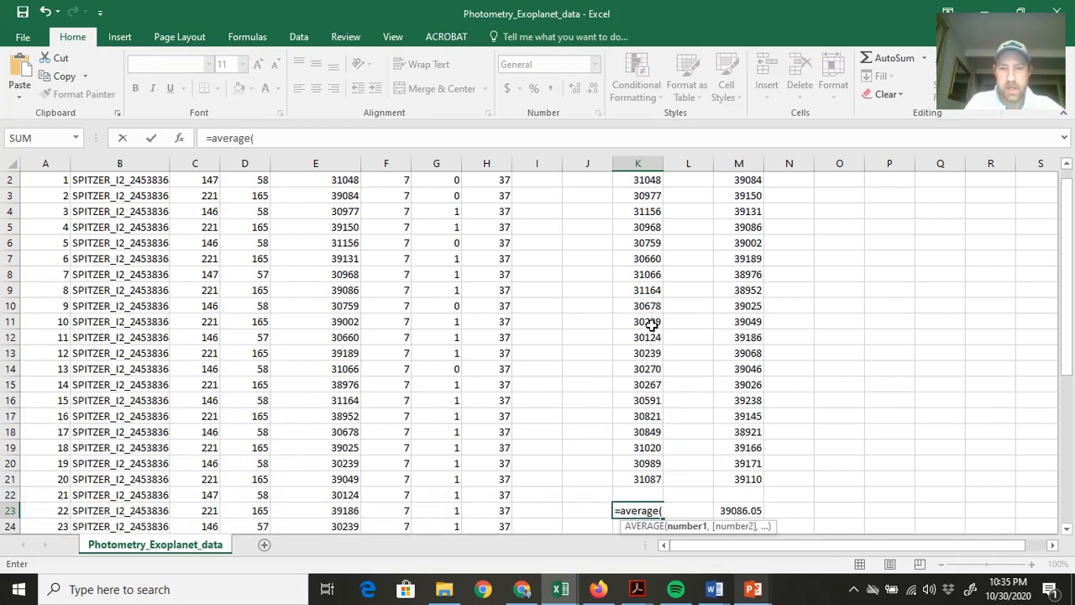
scroll(660, 323, up, 1)
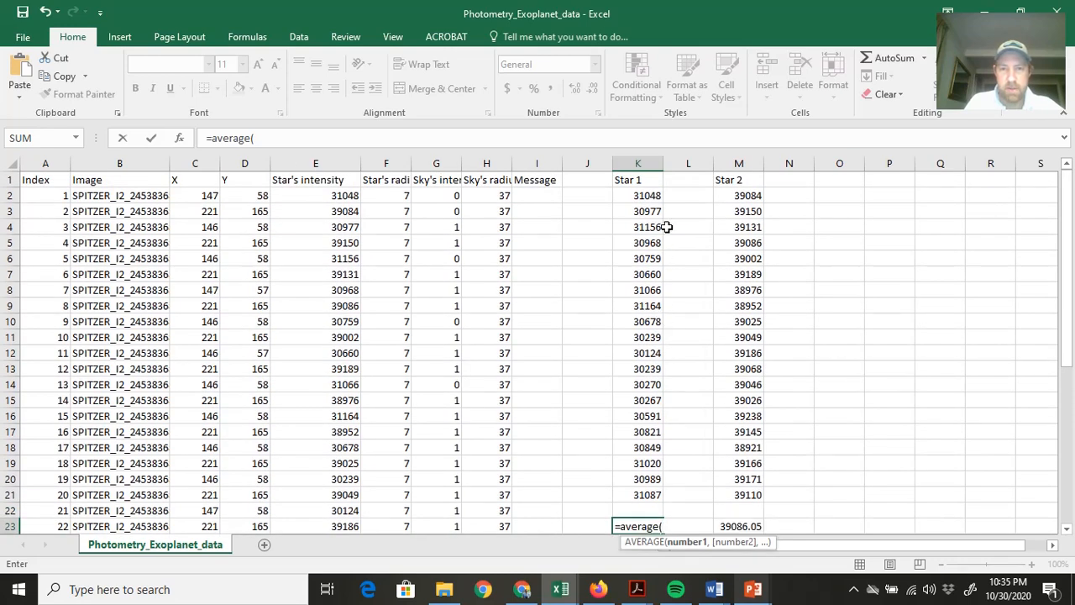
drag(654, 195, 649, 304)
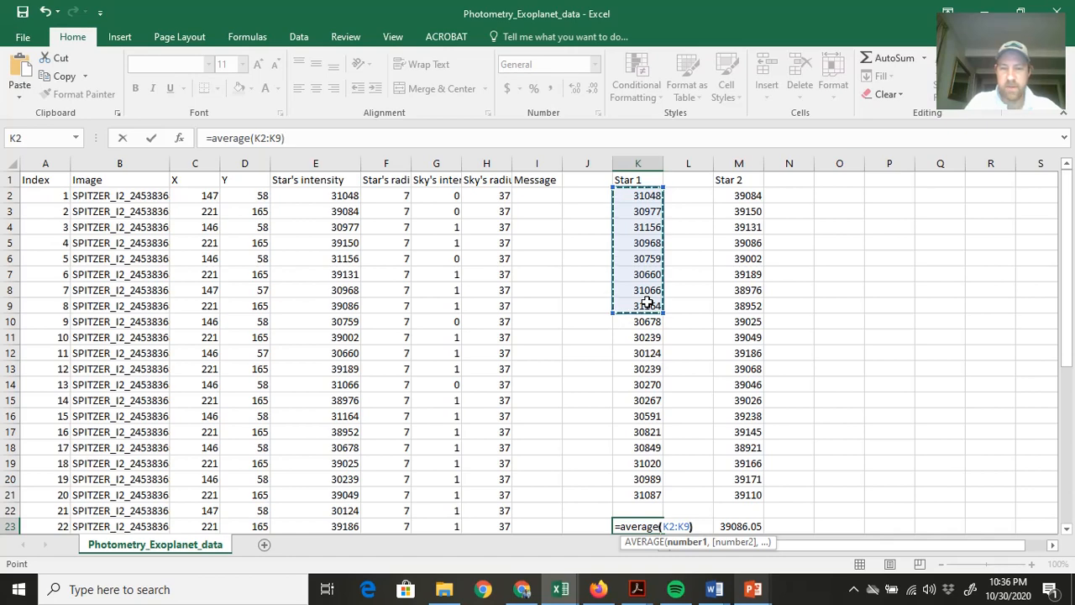
key(Return)
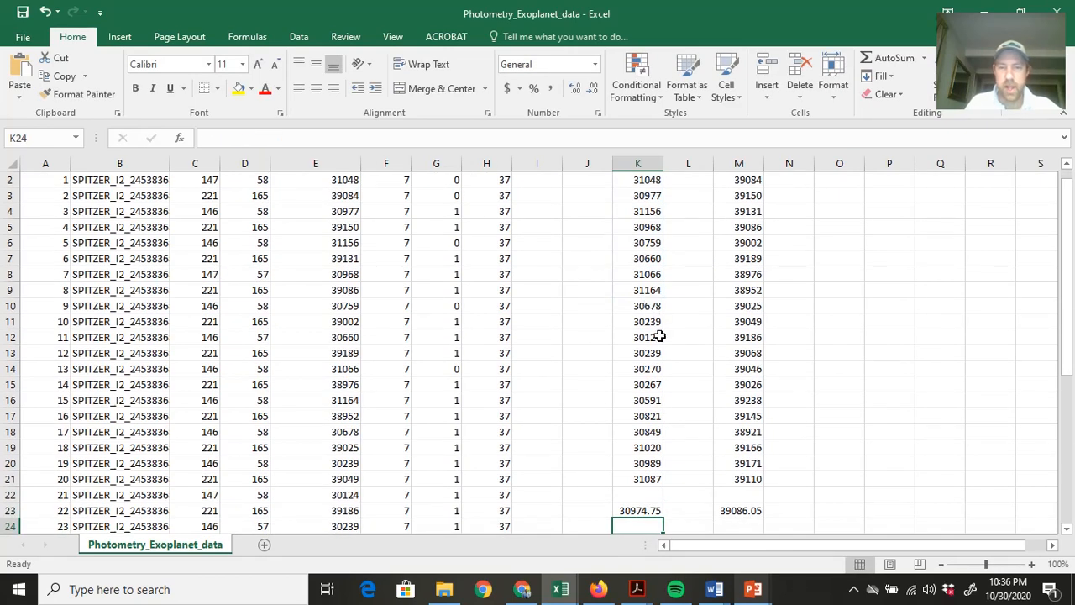
Enter the formula =K2-K23 in cell L2 to subtract the Star 1 average from the first Star 1 value.
scroll(664, 291, up, 1)
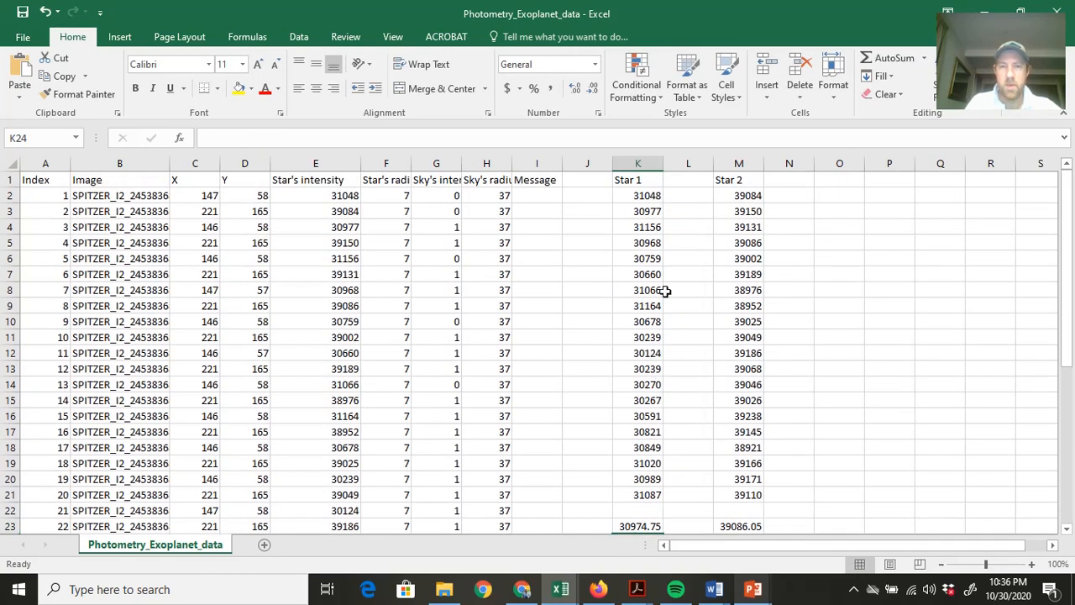
click(677, 198)
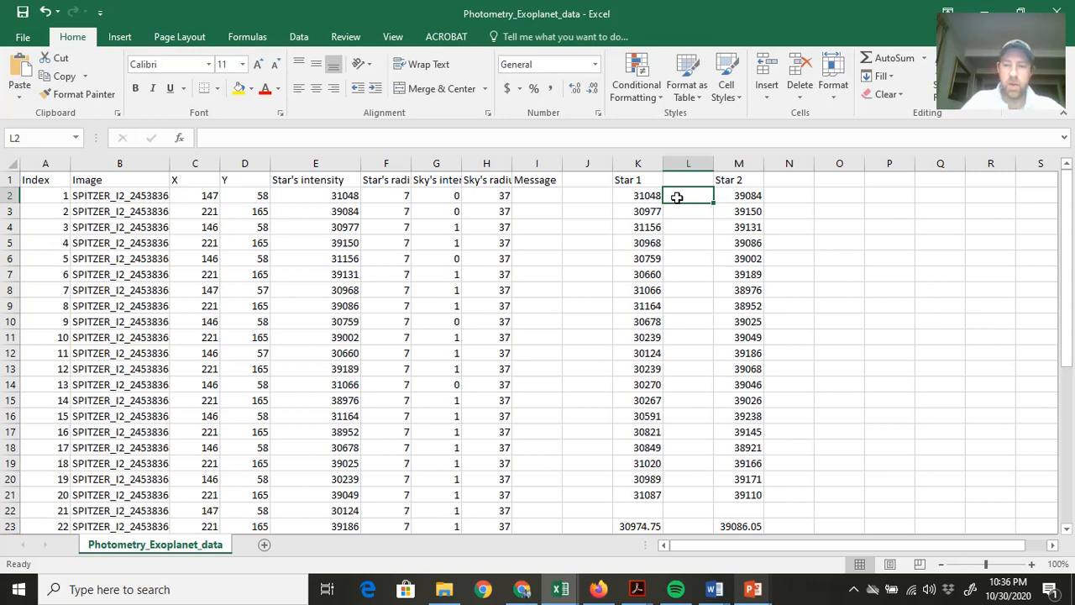
text(=)
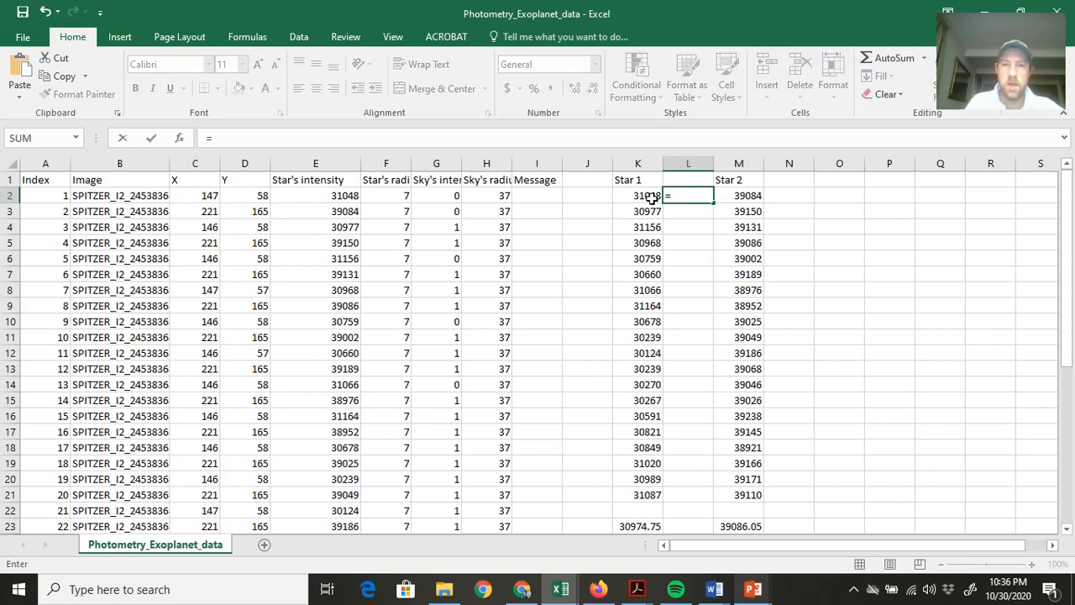
click(651, 199)
text(-)
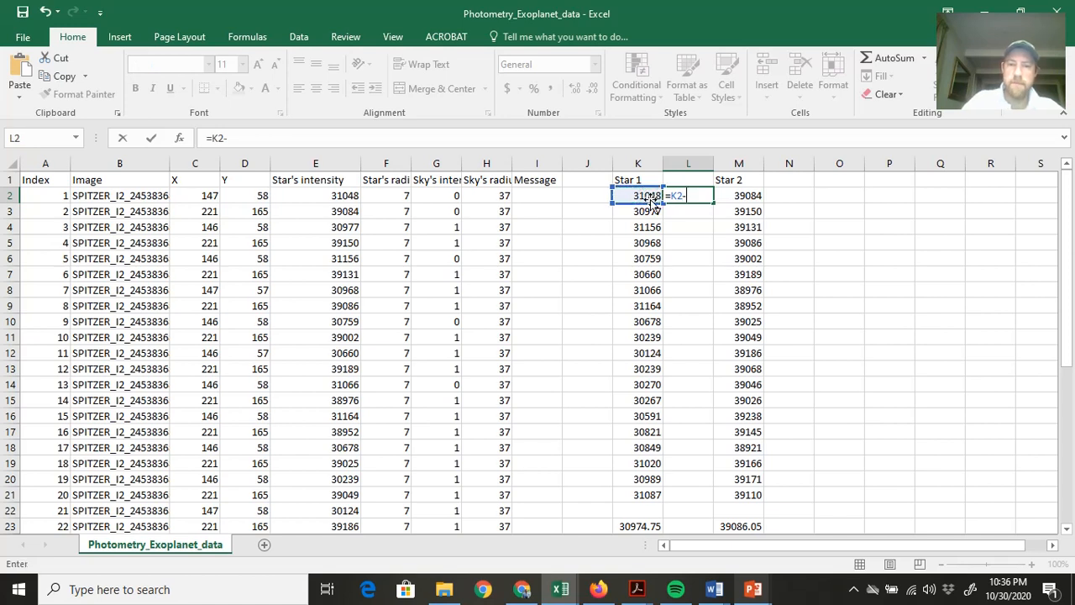
click(630, 526)
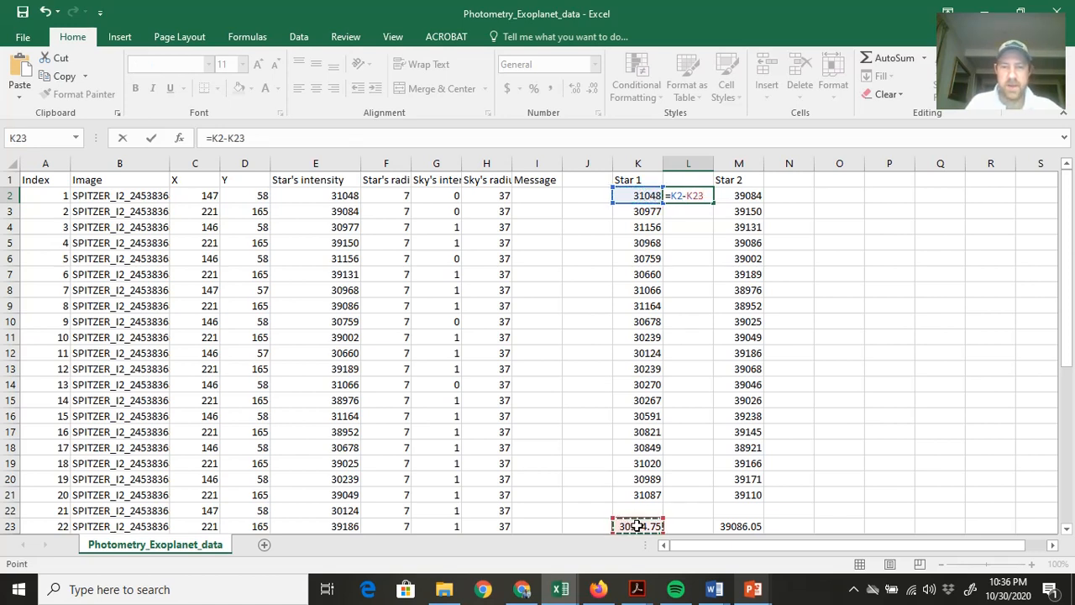
key(Return)
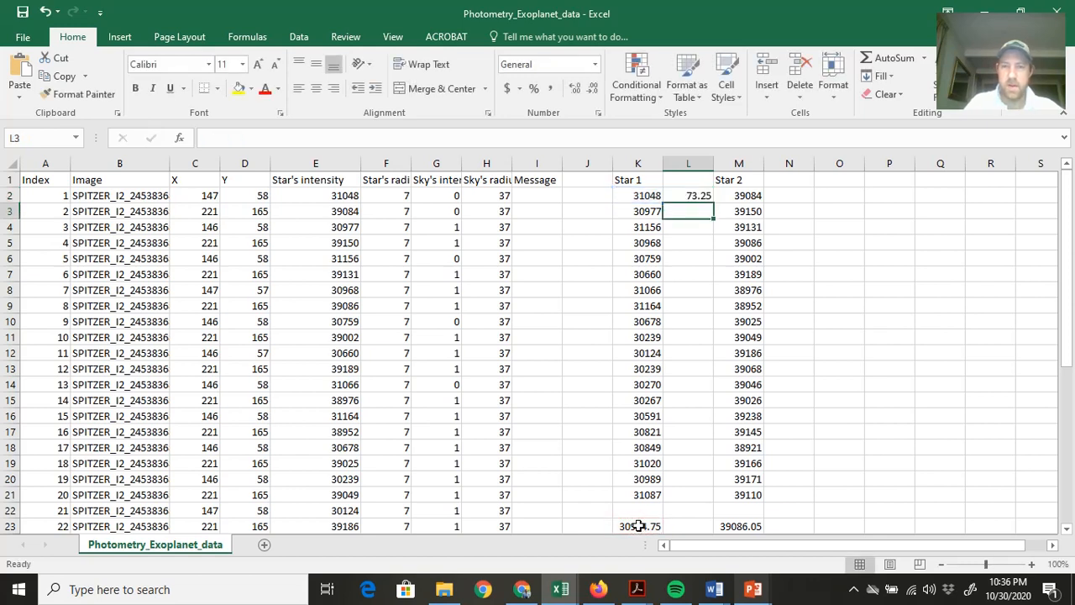
click(692, 195)
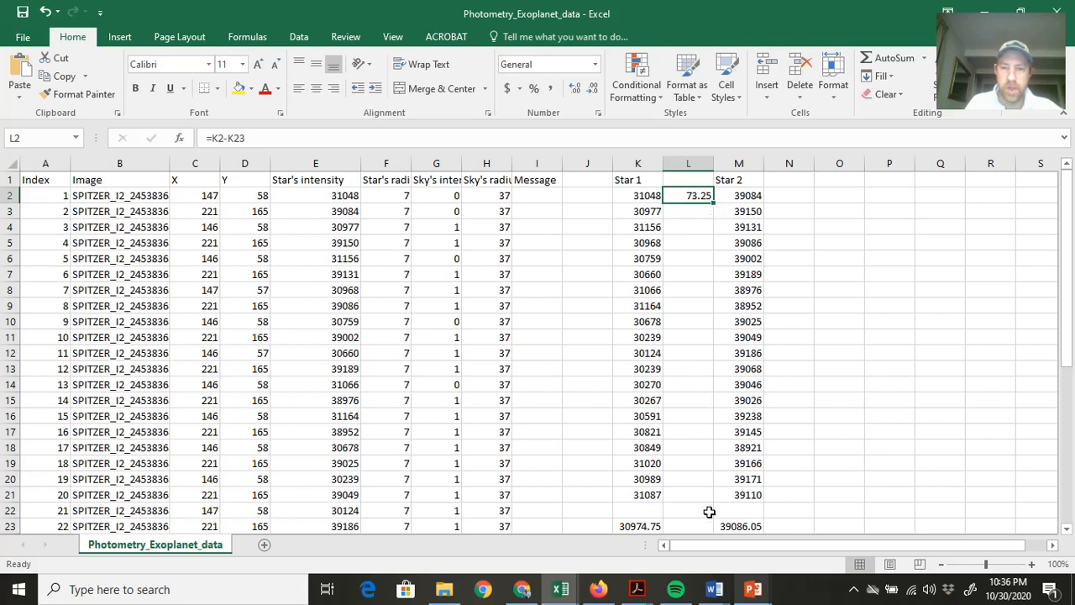
click(689, 243)
click(688, 274)
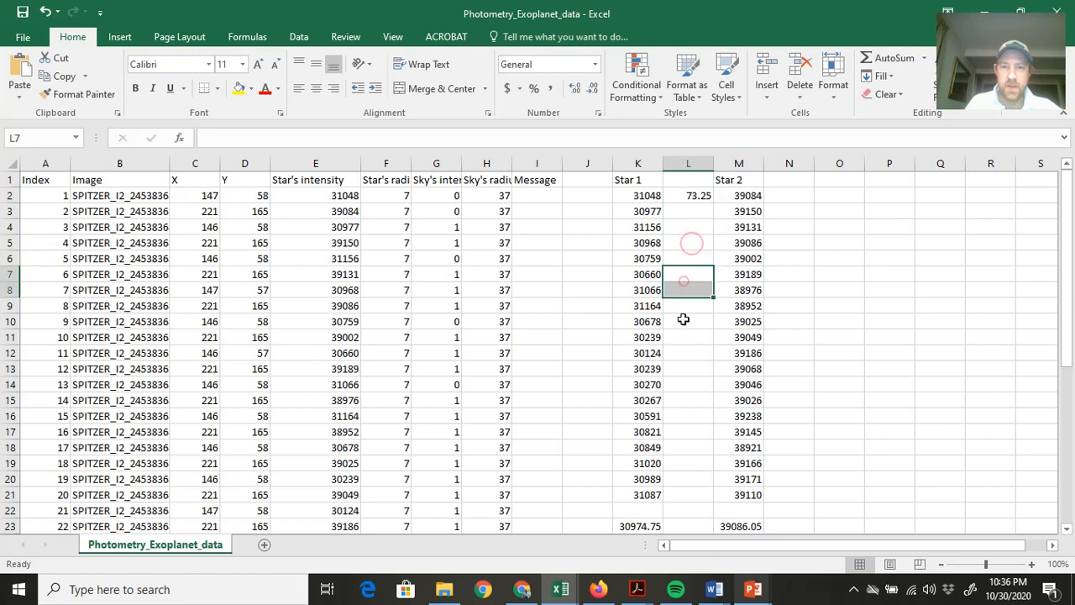
Enter the formula =K3-K23 in cell L3 to subtract the Star 1 average from the second Star 1 value.
click(685, 211)
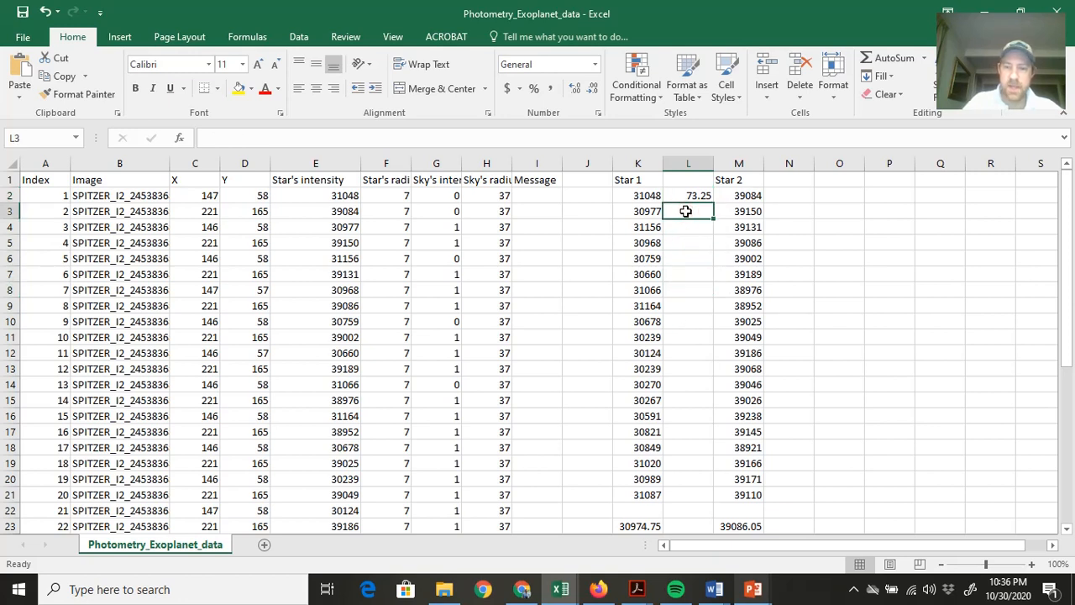
text(=)
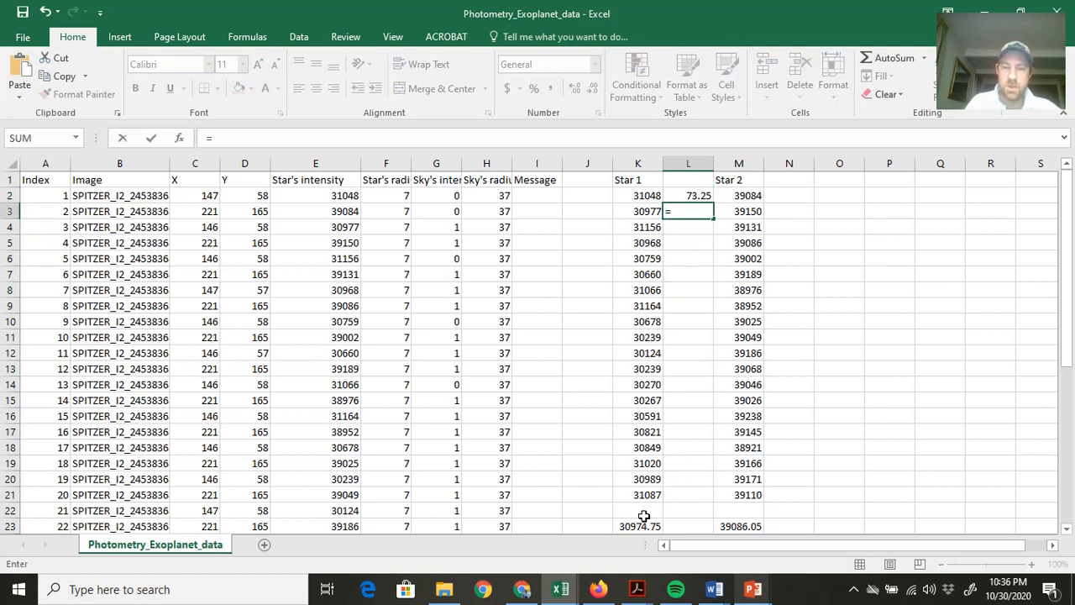
click(647, 217)
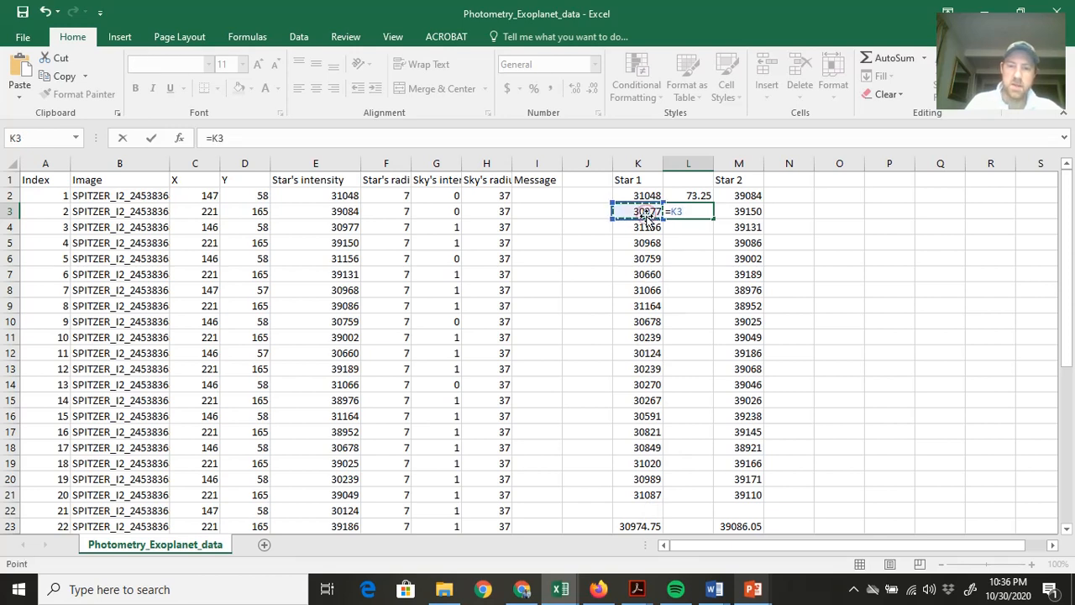
text(-)
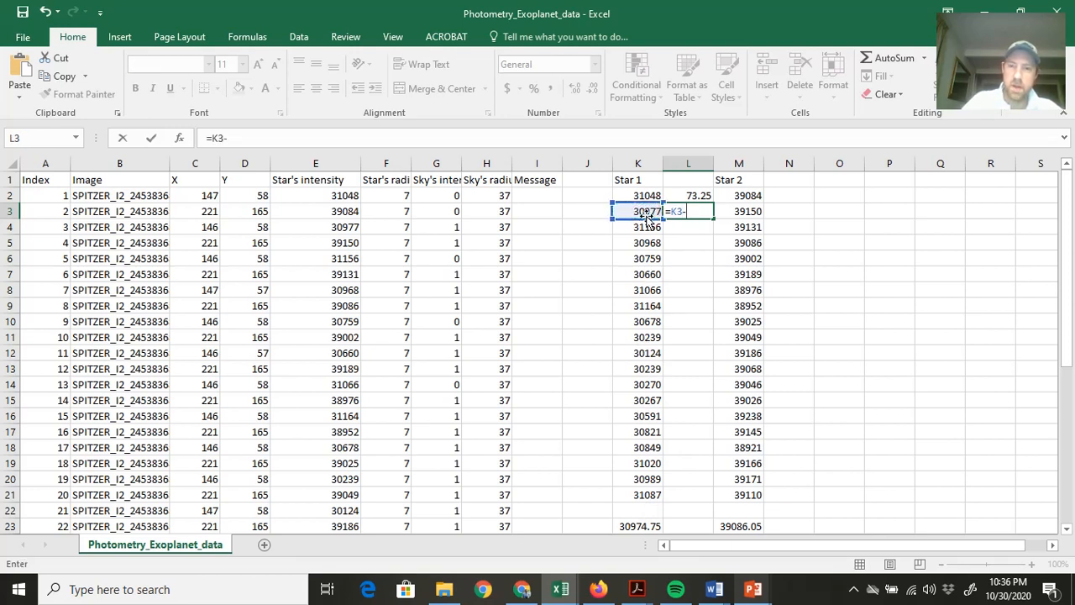
click(642, 525)
key(Return)
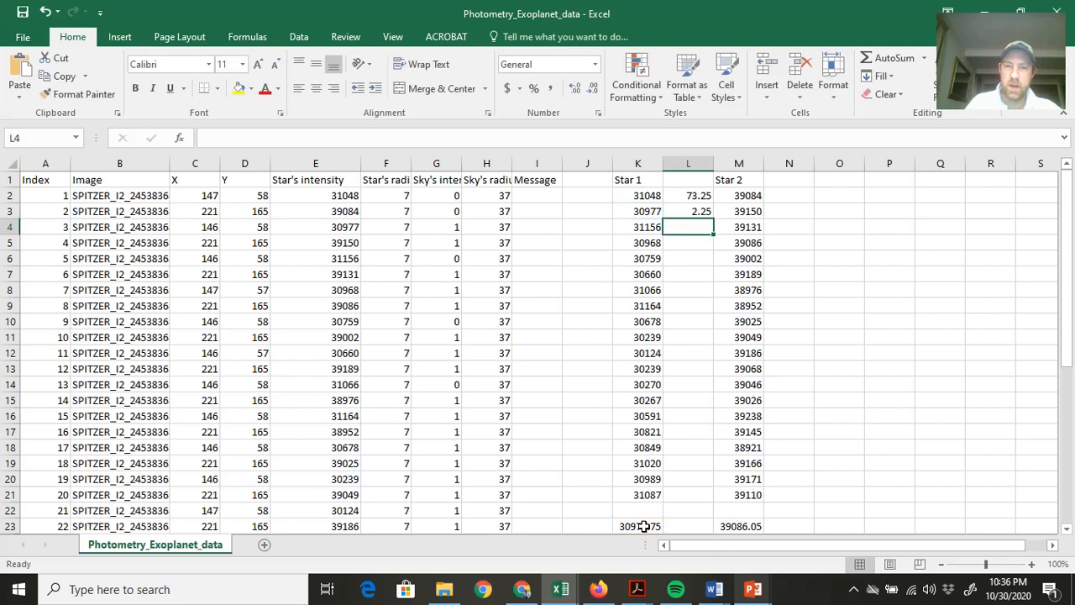
Make the average reference in L3 absolute so that the formula reads =K3-$K$23.
click(702, 212)
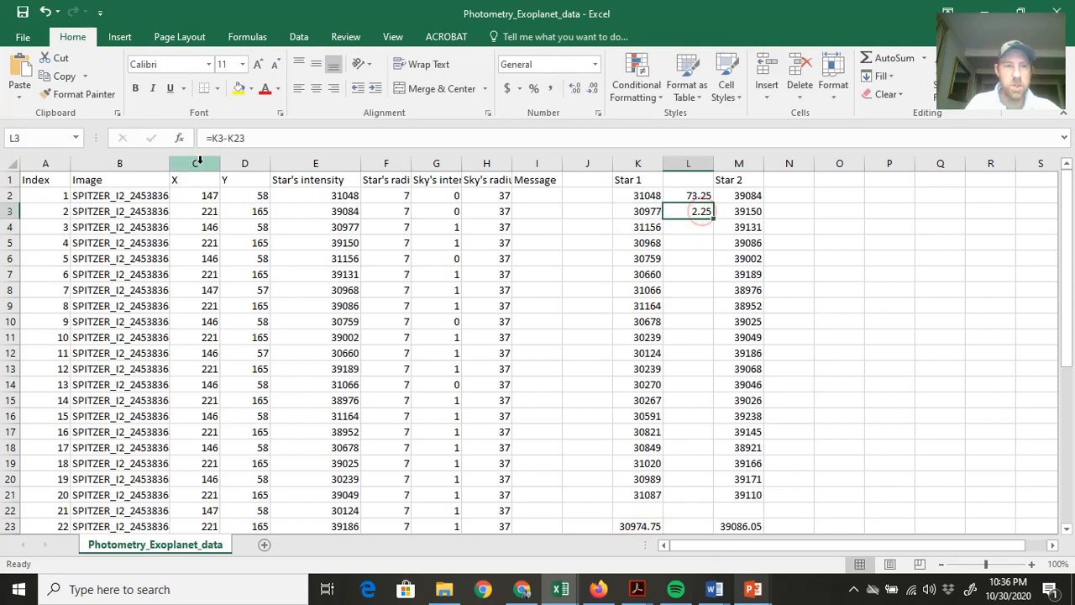
click(229, 139)
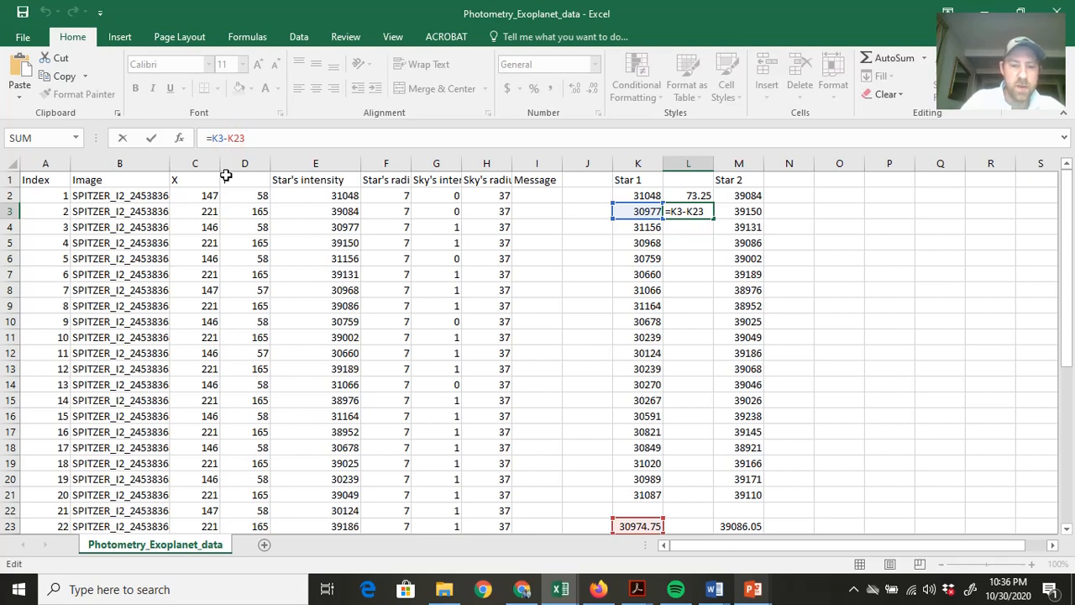
text($K$)
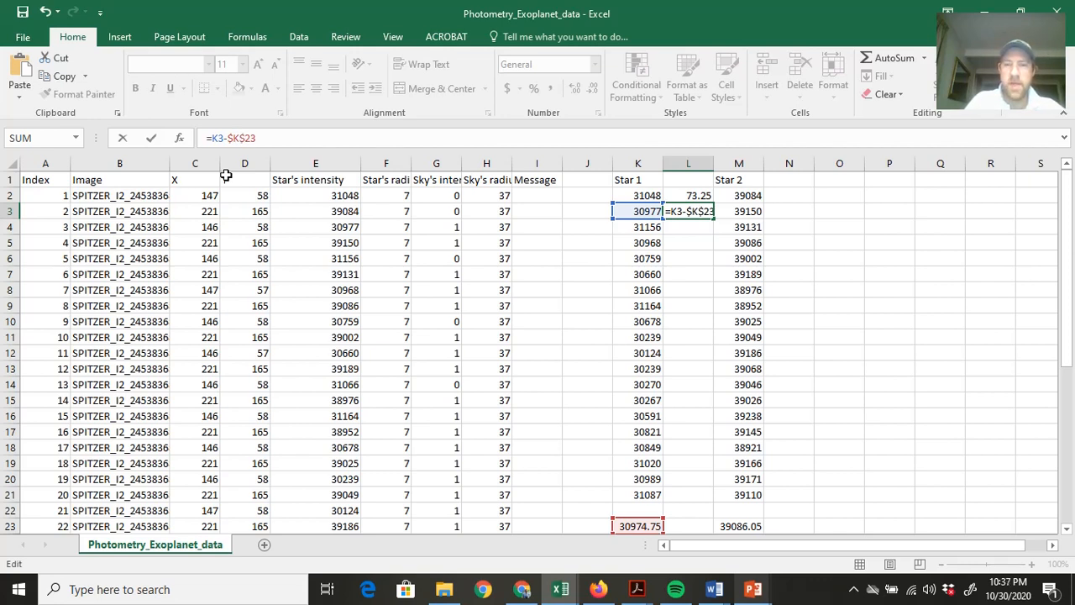
key(Return)
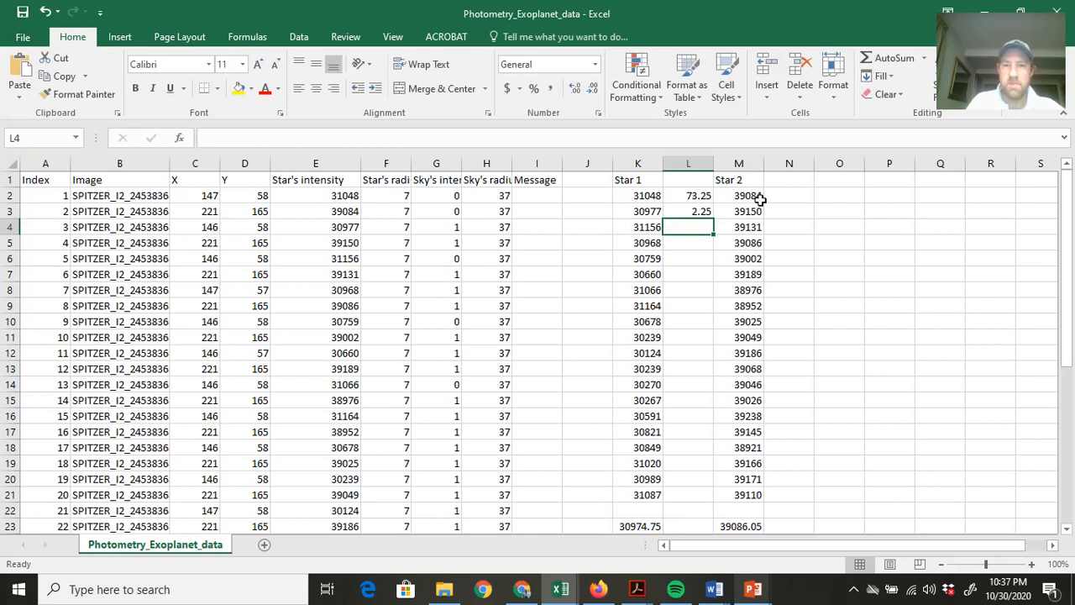
Fill the L3 formula down through L21 for the remaining Star 1 values.
click(701, 210)
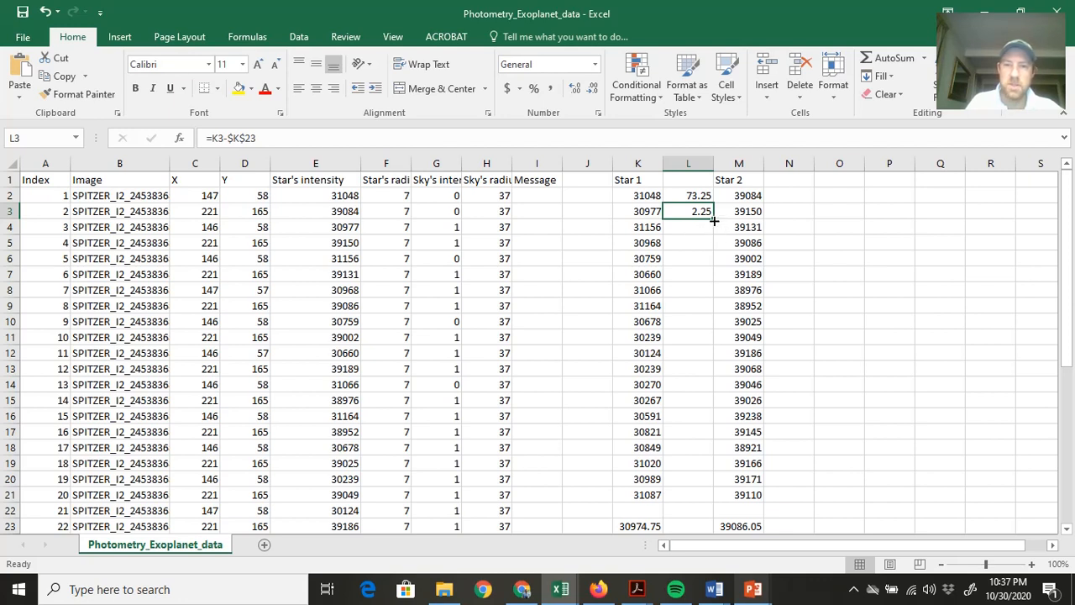
drag(713, 221, 725, 499)
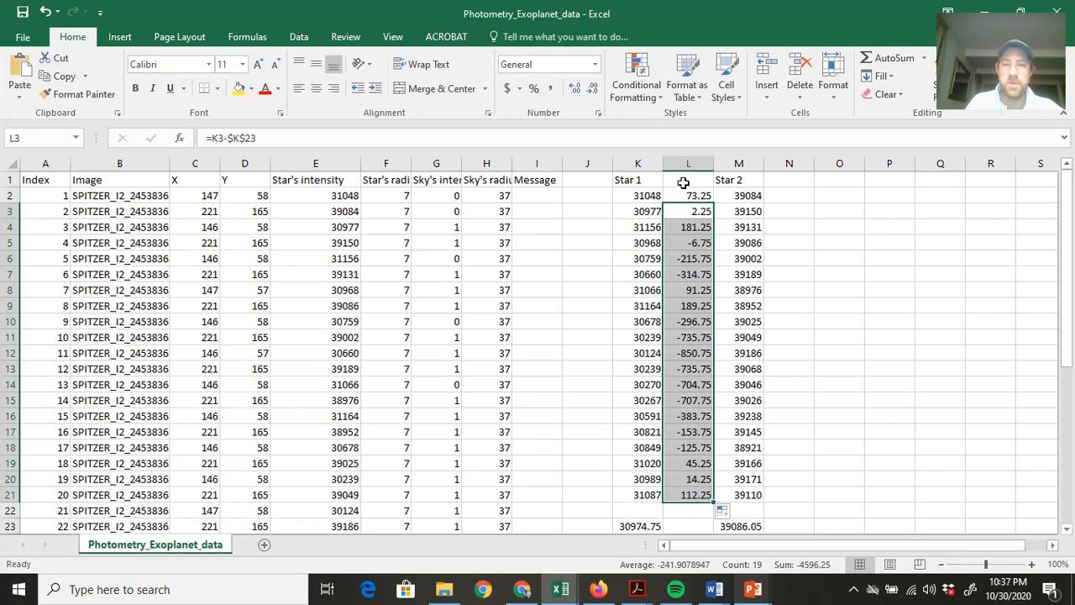
click(782, 196)
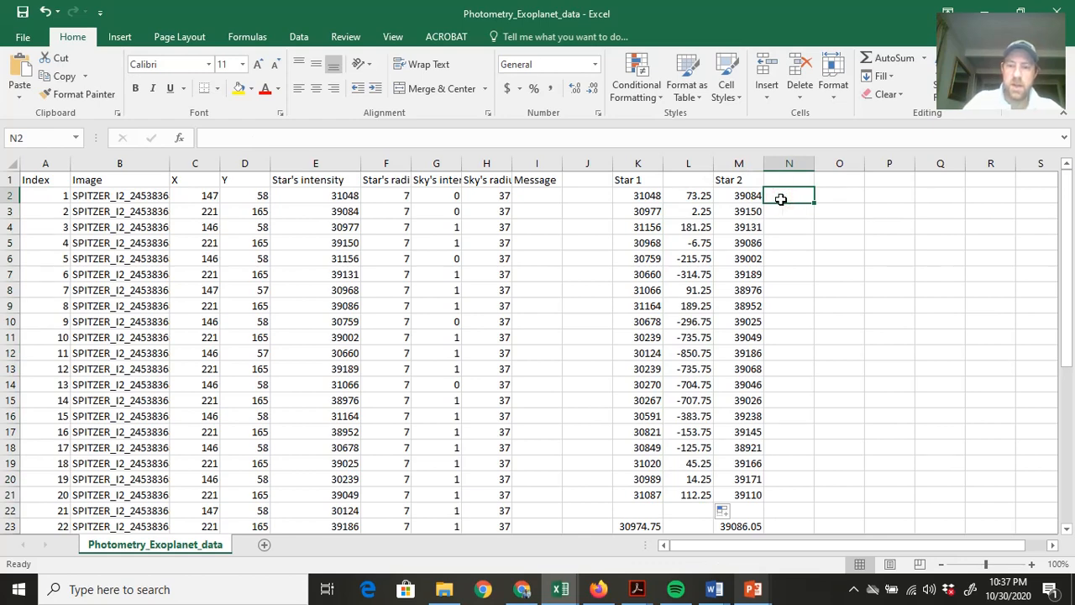
Enter the formula =M2-M23 in cell N2 to subtract the Star 2 average from the first Star 2 value.
text(=)
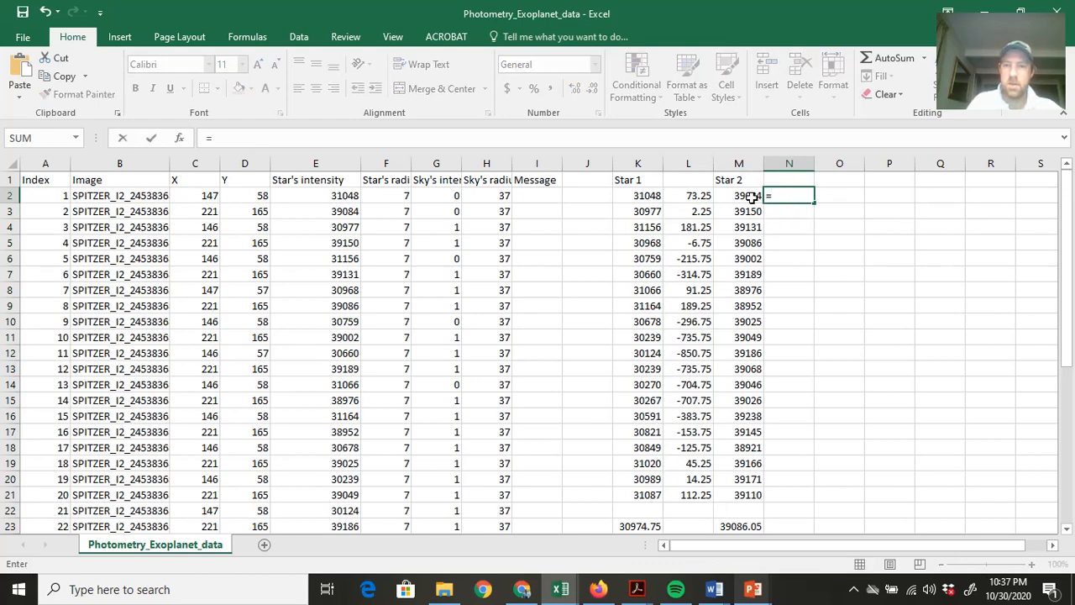
click(750, 196)
text(-)
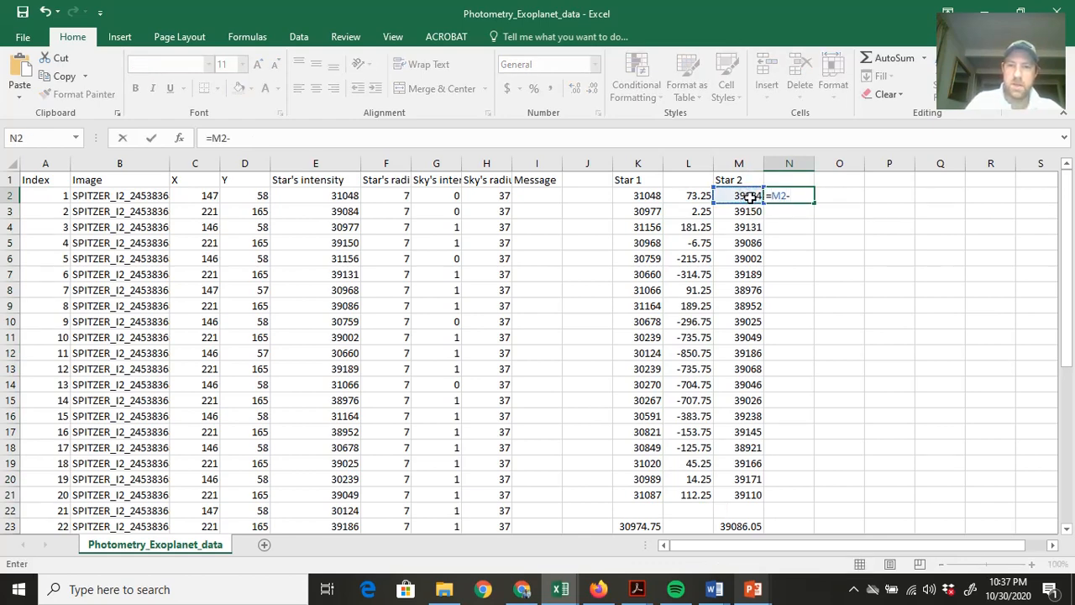
click(750, 526)
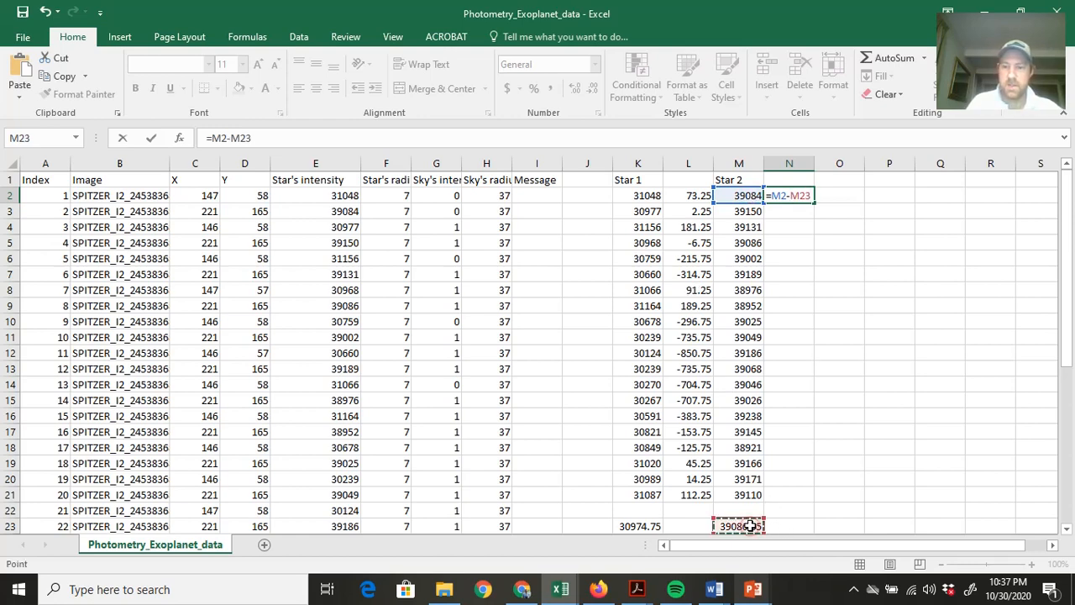
key(Return)
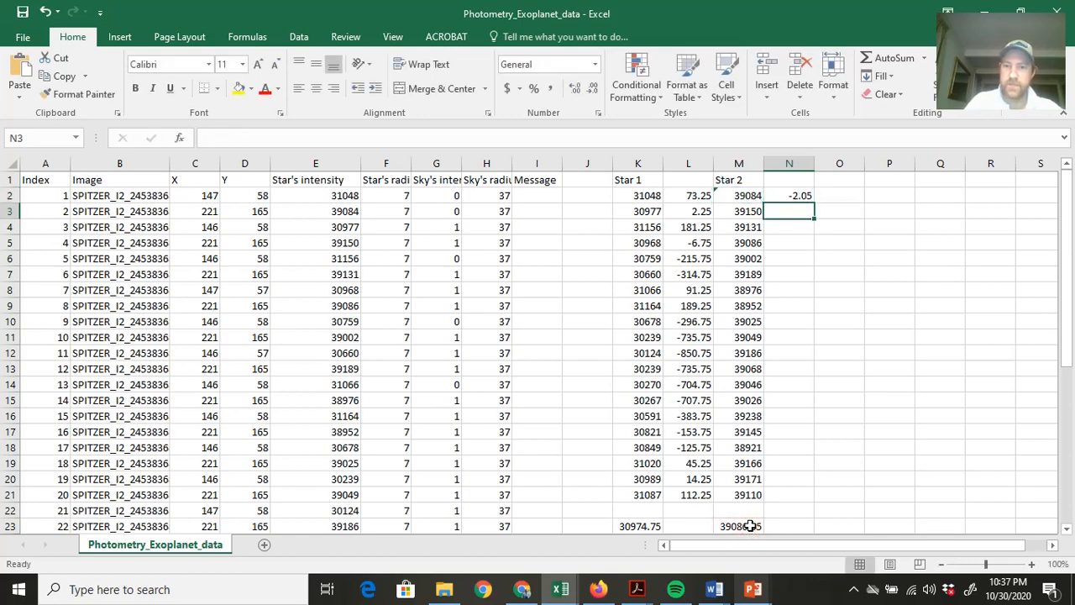
Make the average reference in N2 absolute so the formula reads =M2-$M$23, and fill it down through N21.
click(787, 197)
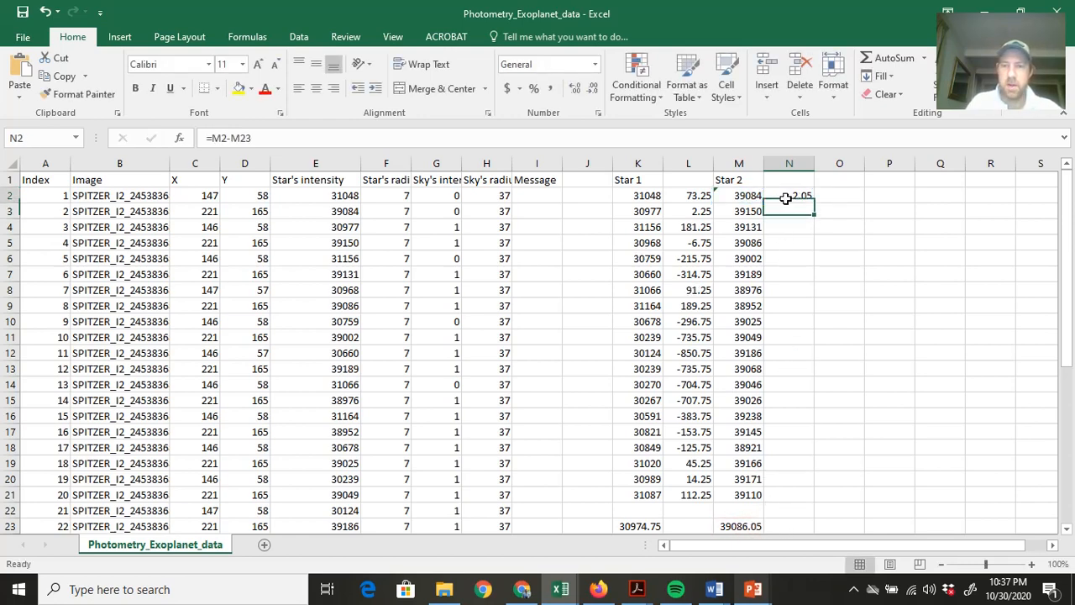
click(233, 139)
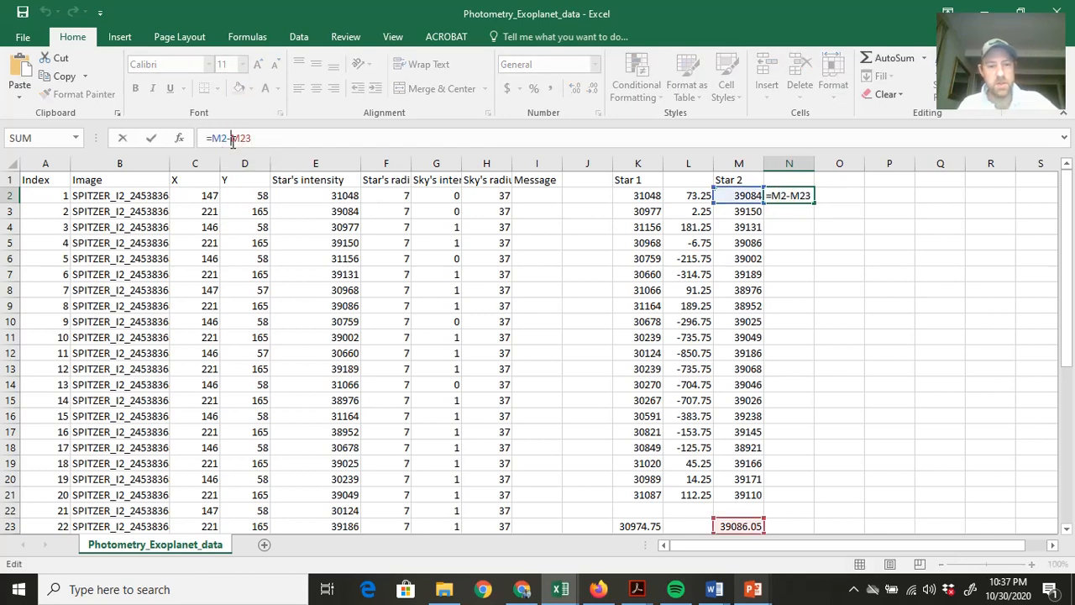
text($)
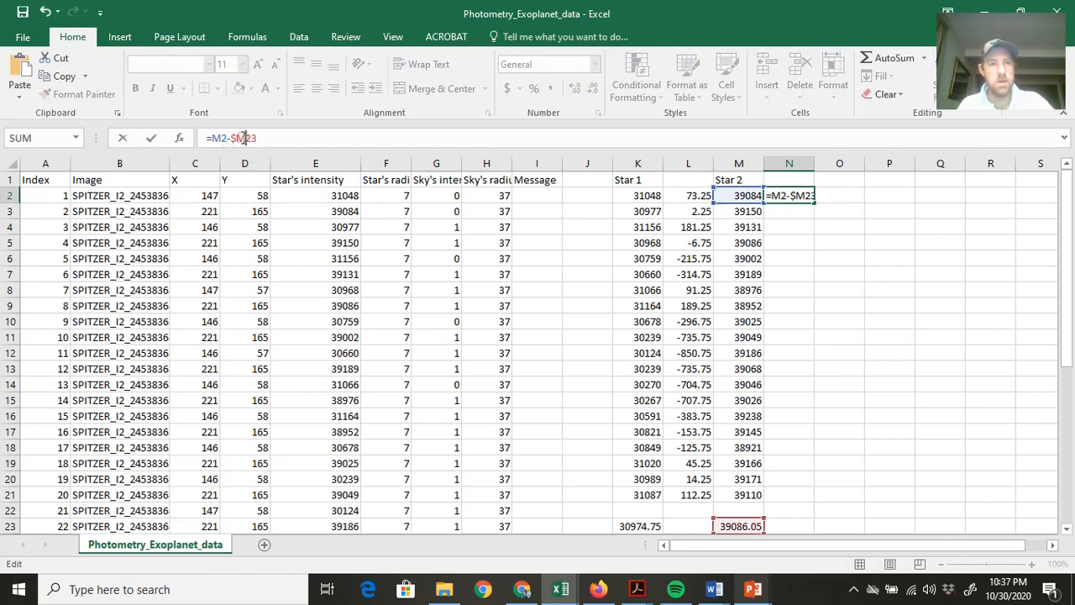
click(243, 138)
text($)
key(Return)
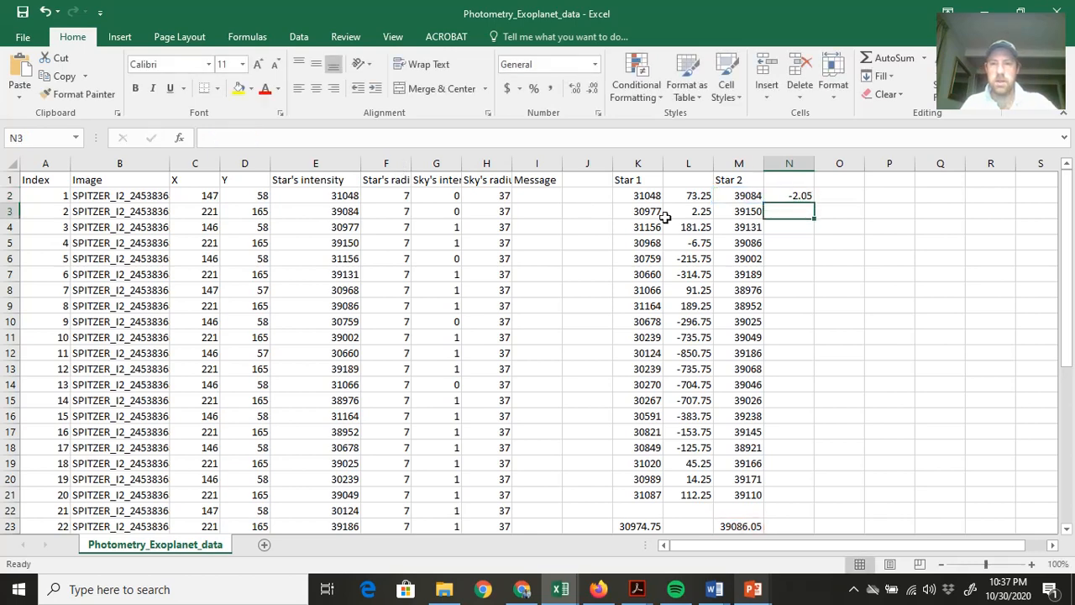
click(801, 198)
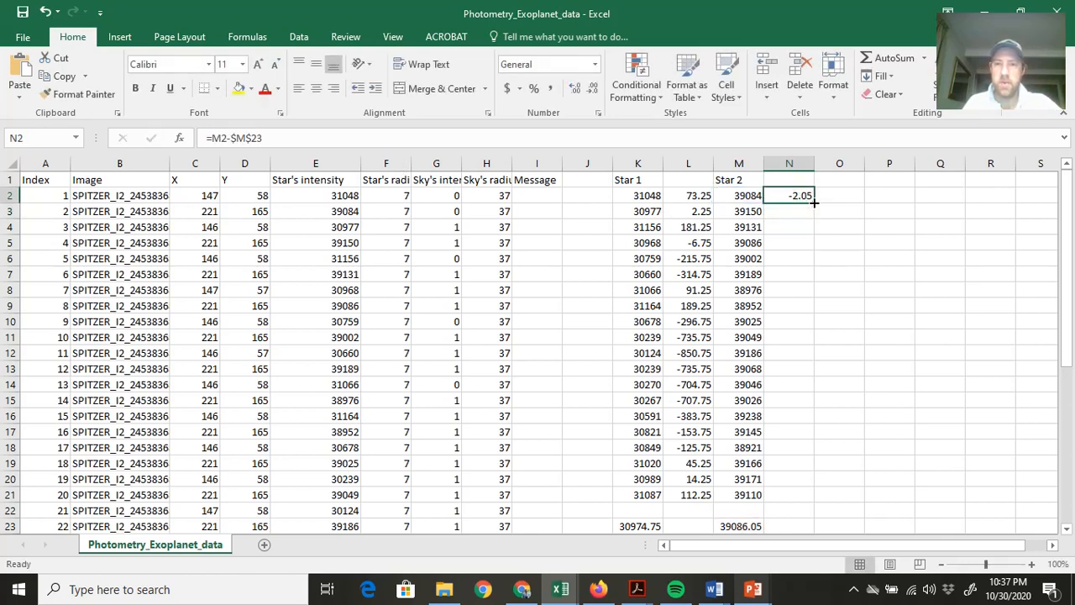
drag(814, 202, 808, 501)
Label cell L1 "Diff from average" and widen column L to fit the heading.
click(682, 179)
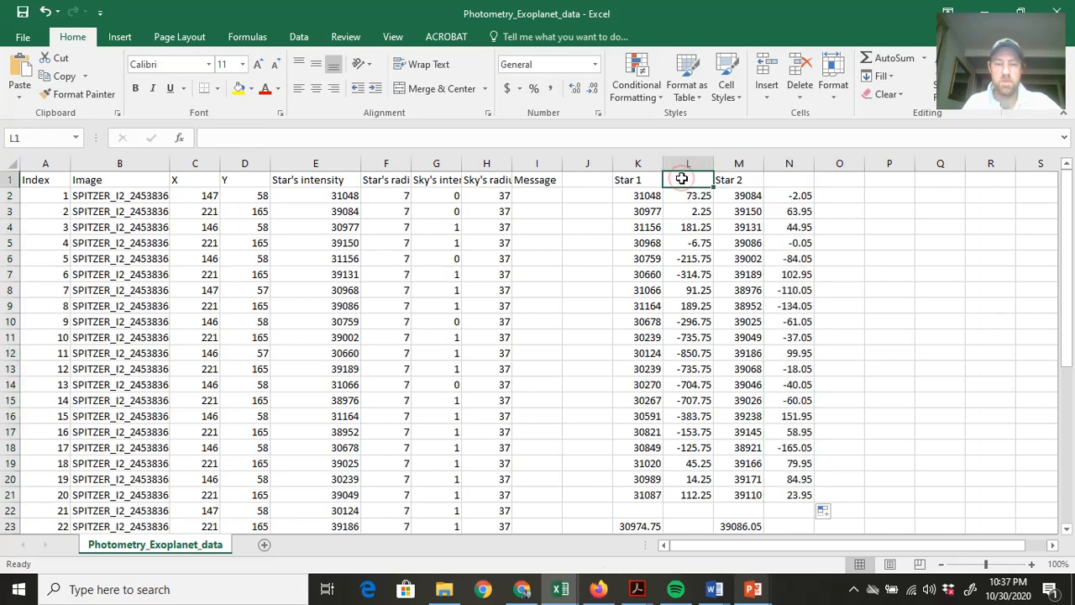
text(Diff)
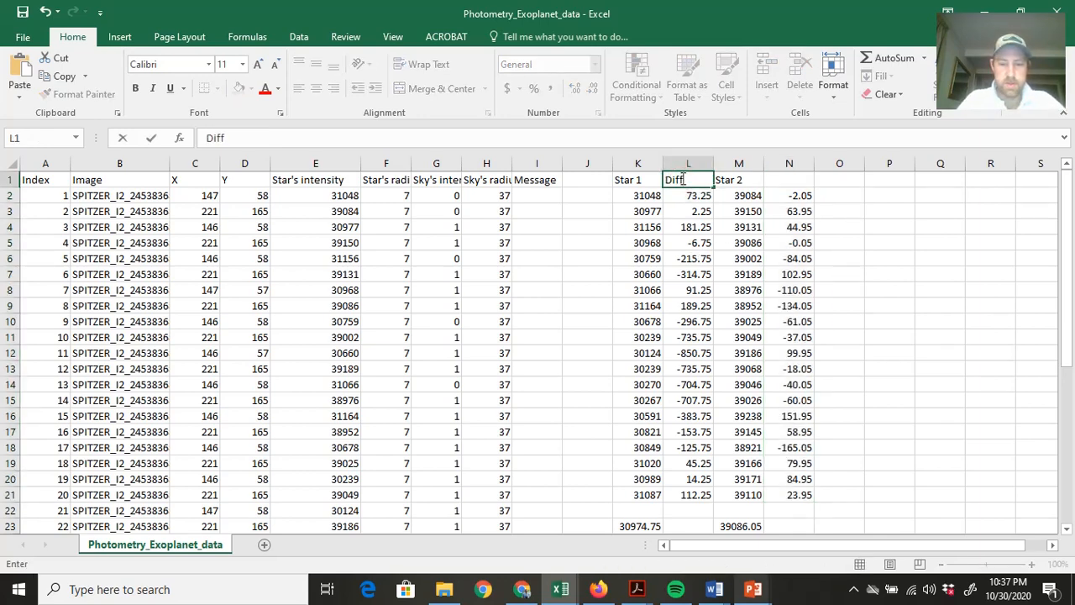
text( from average)
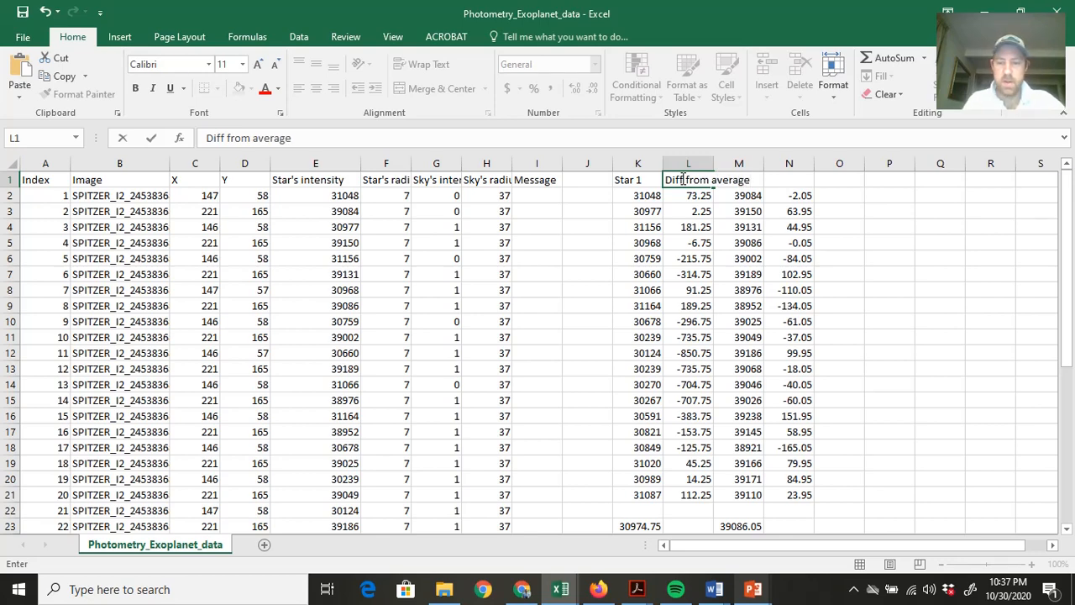
key(Return)
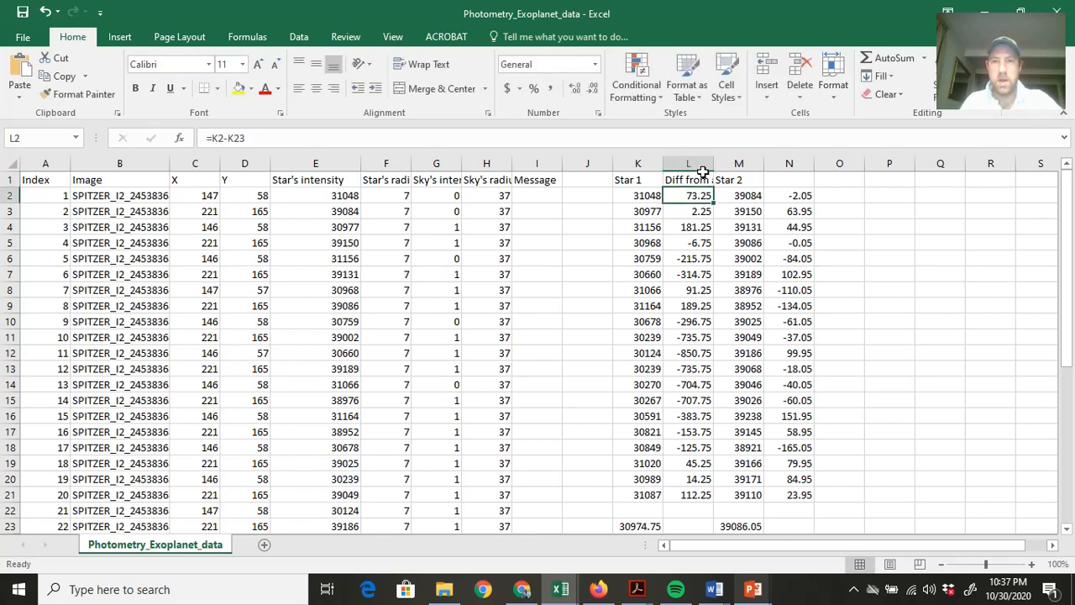
click(702, 169)
drag(713, 165, 763, 168)
Label cell N1 "Diff from average" and widen column N to fit the heading.
click(846, 182)
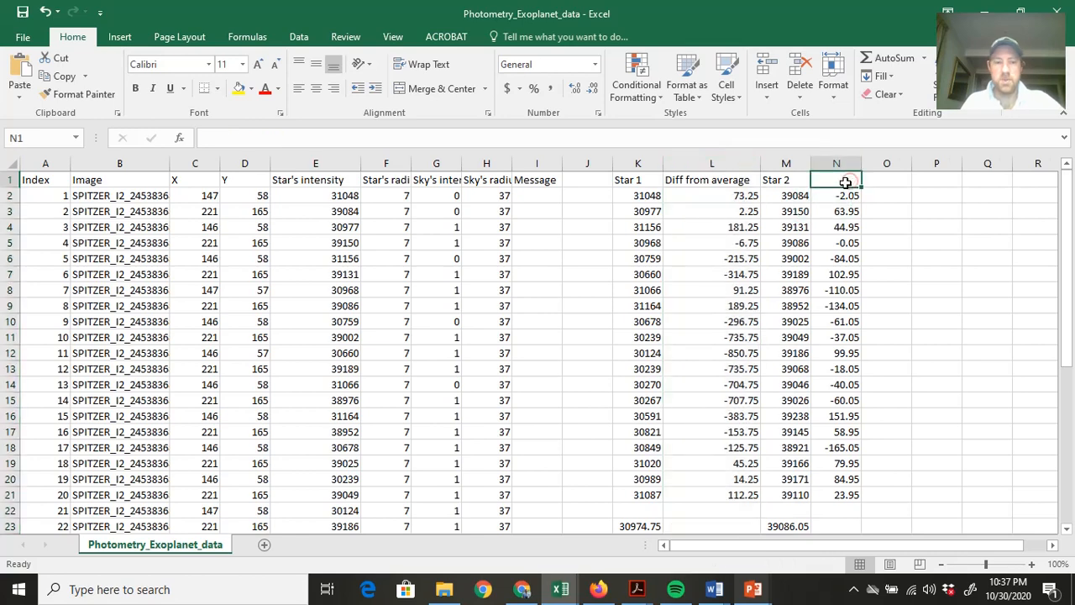
text(Diff from)
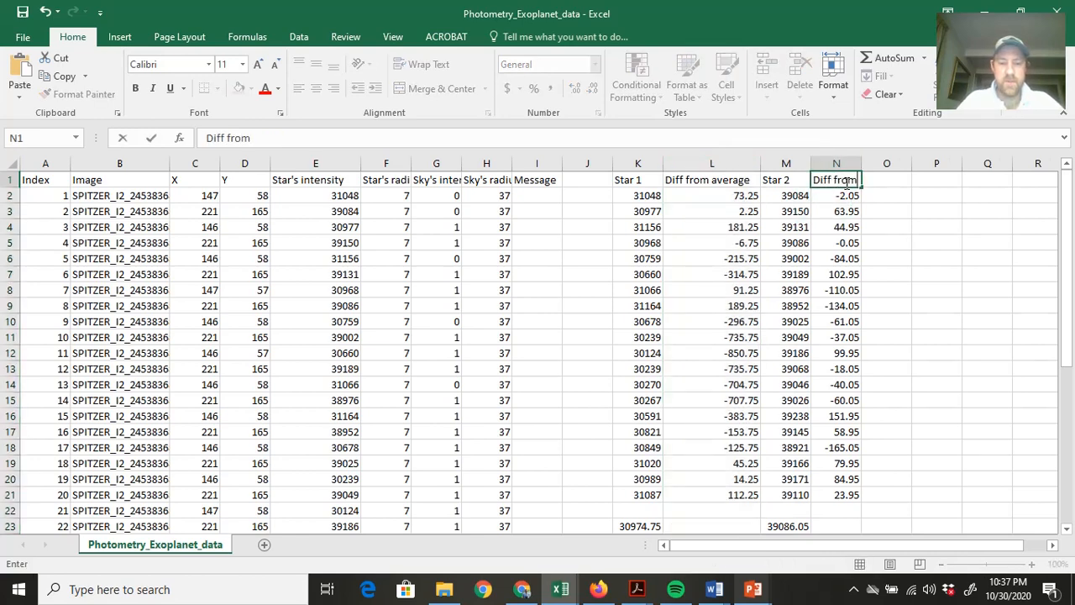
text( average)
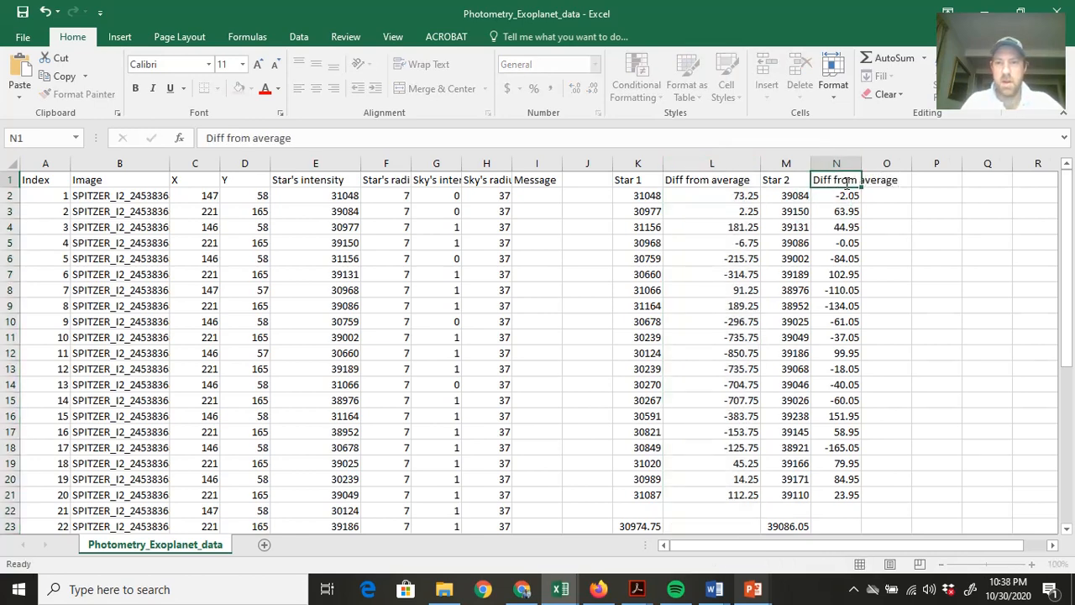
key(Return)
drag(861, 163, 909, 163)
Insert a markers-only scatter chart of the Star 1 differences in L2:L21 and move it clear of the star columns.
drag(736, 195, 746, 501)
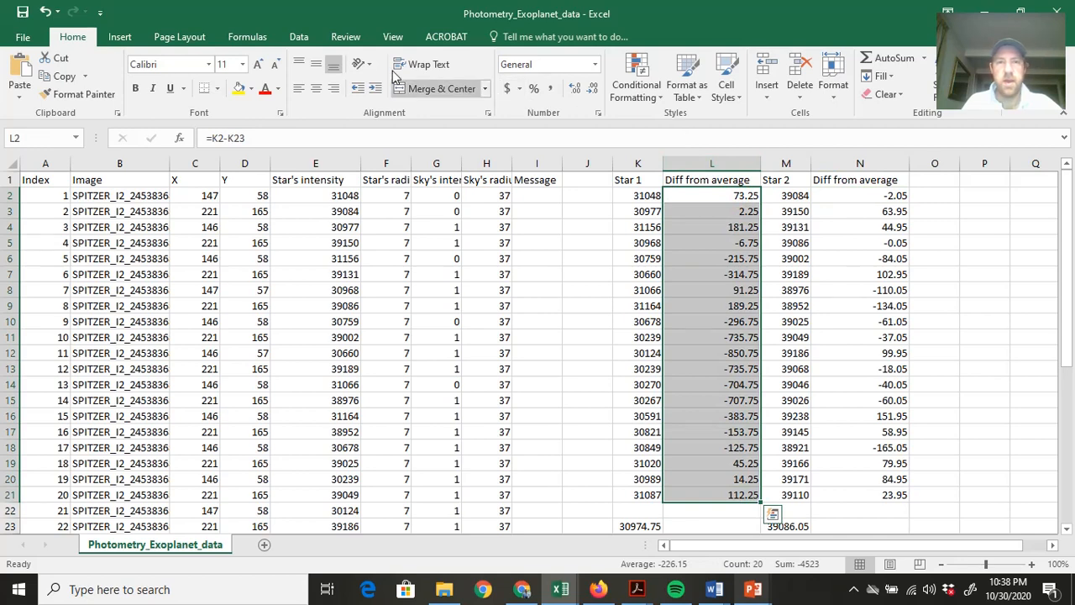
click(119, 38)
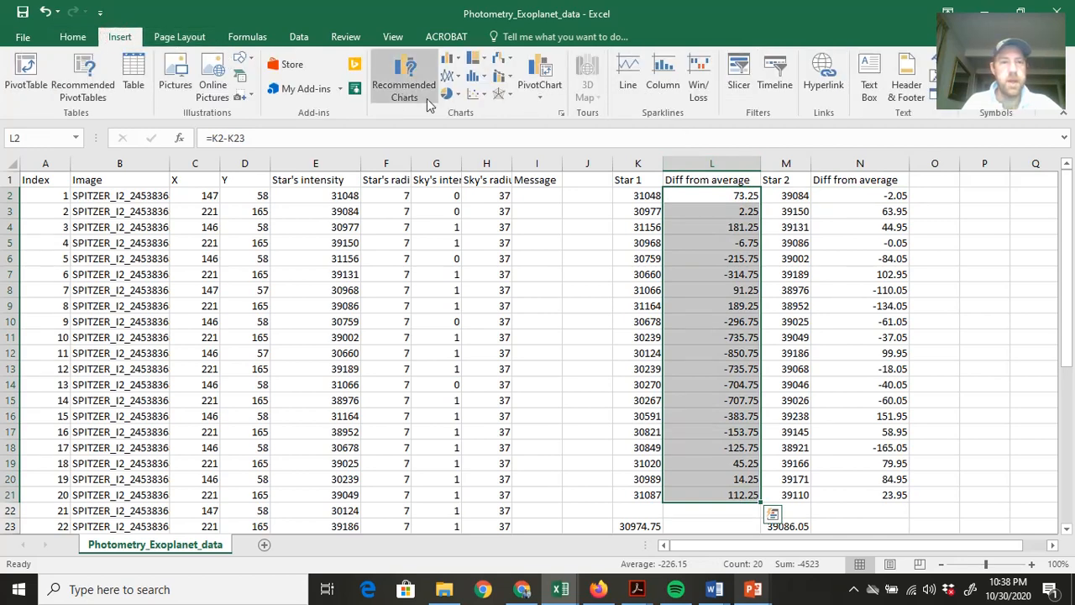
click(476, 97)
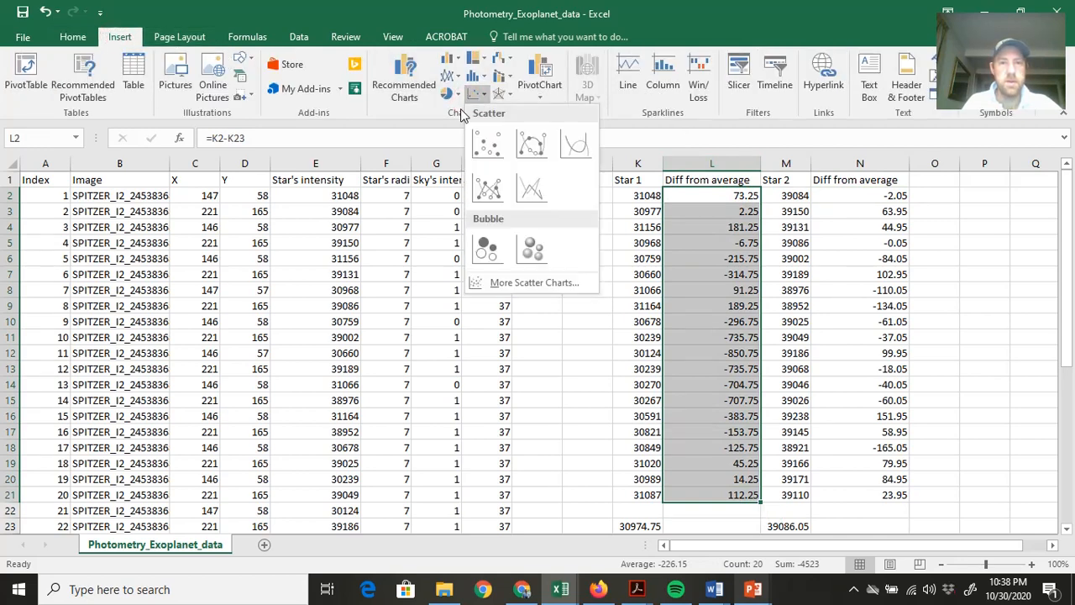
click(490, 145)
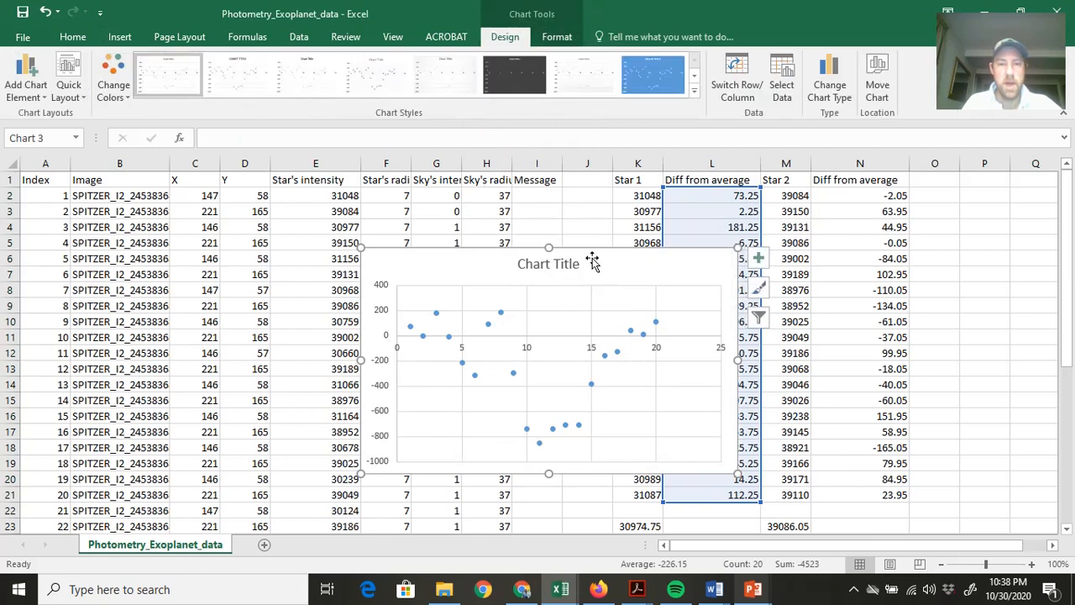
mouse_move(592, 258)
mouse_down()
mouse_move(444, 221)
mouse_move(396, 179)
mouse_up()
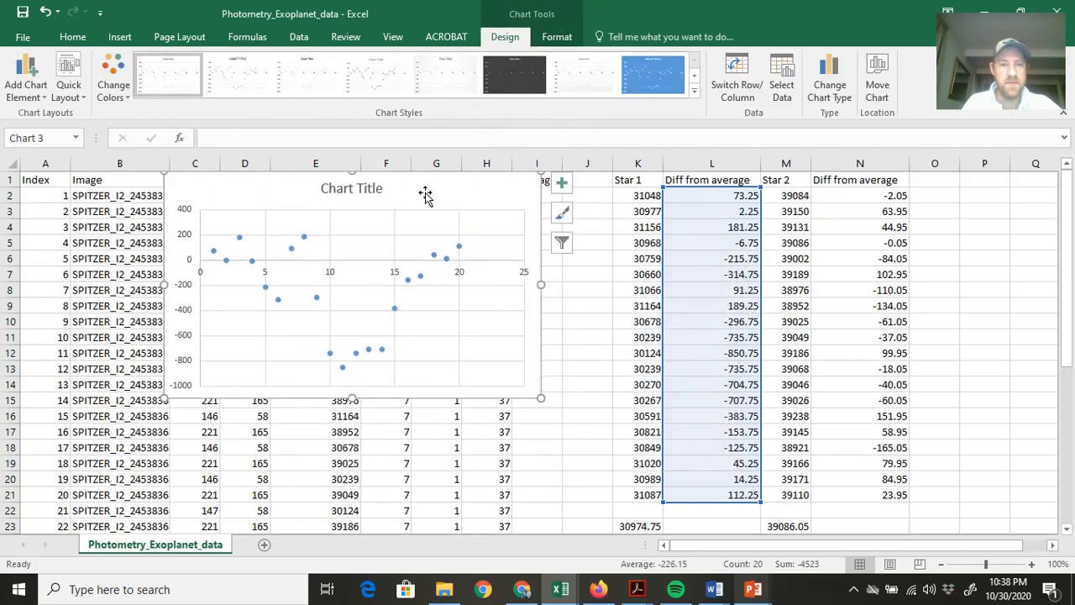
Add a second data series named "Star 2" to the scatter chart's data source.
right_click(426, 195)
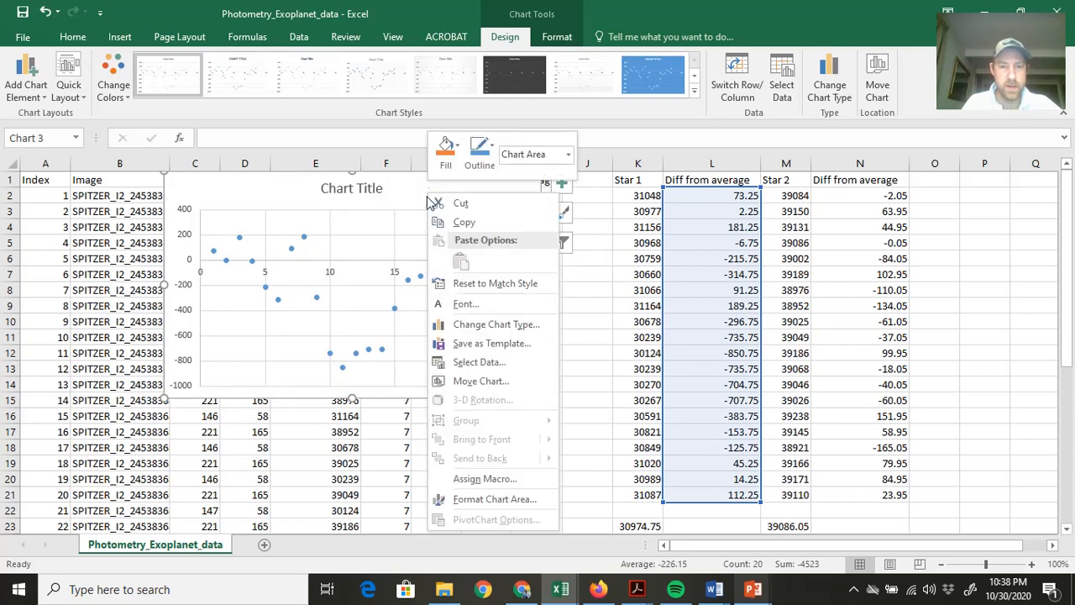
click(479, 362)
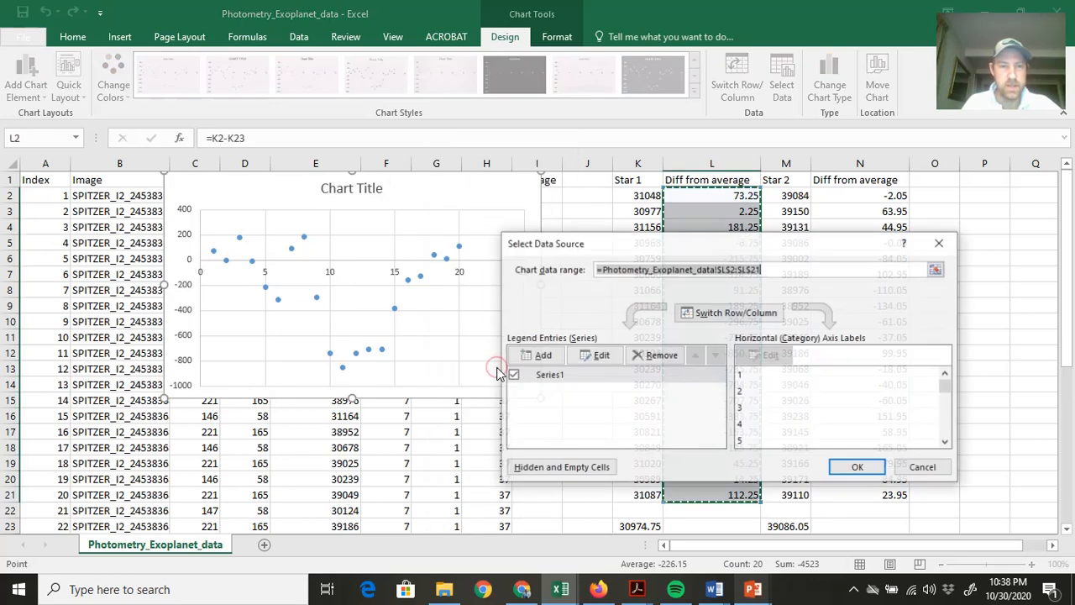
click(542, 356)
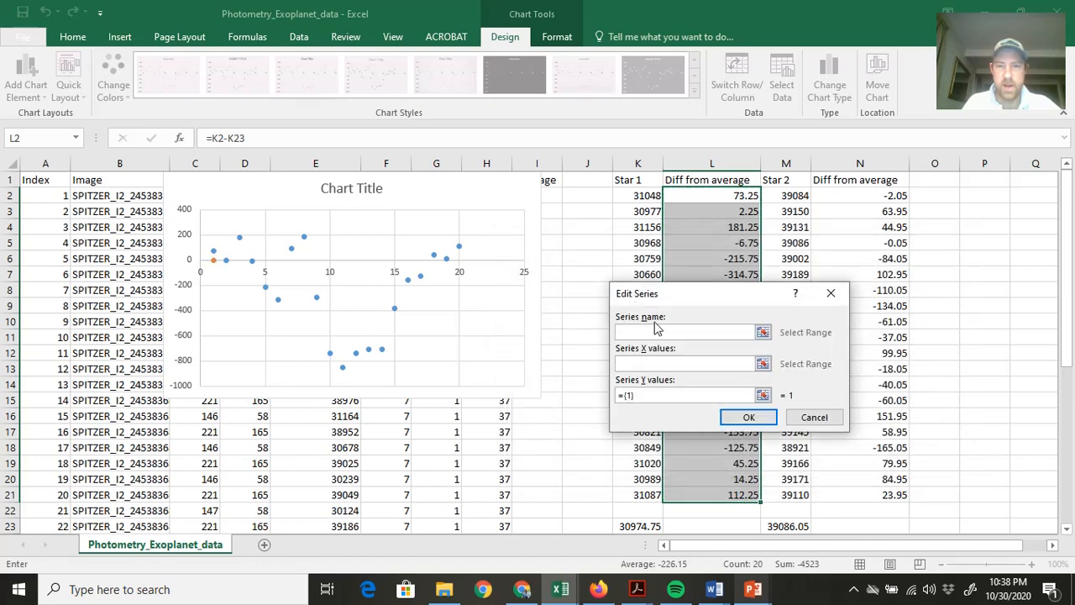
text(Start)
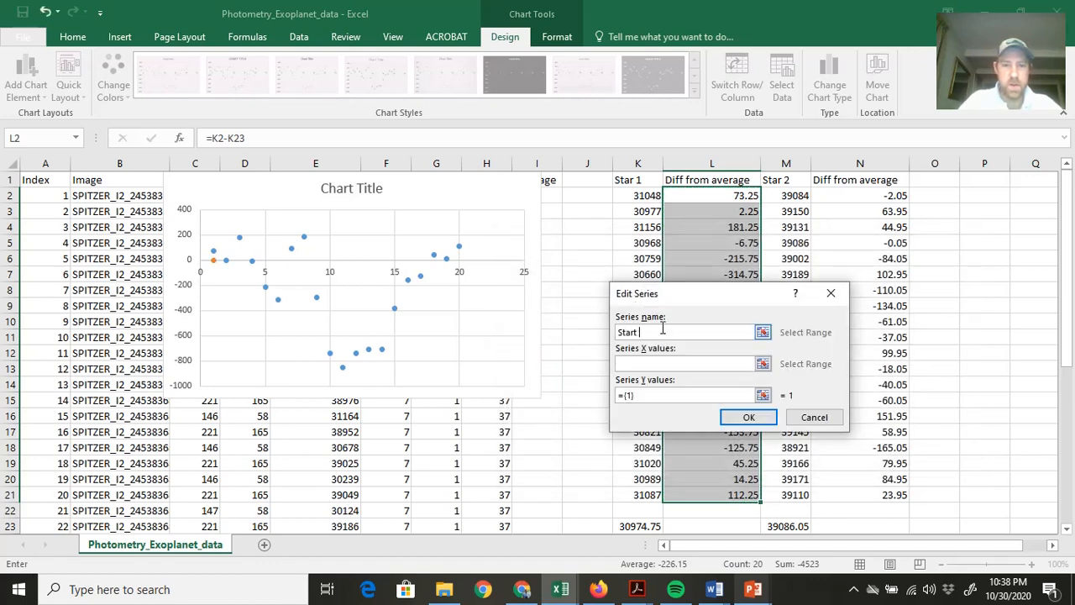
key(BackSpace)
key(BackSpace)
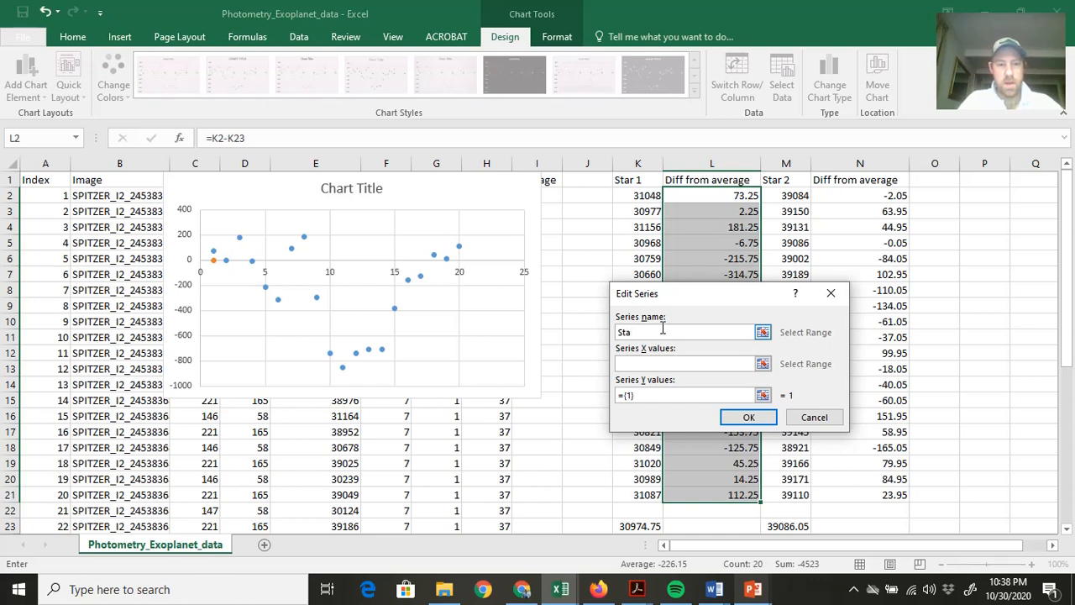
text(r 2)
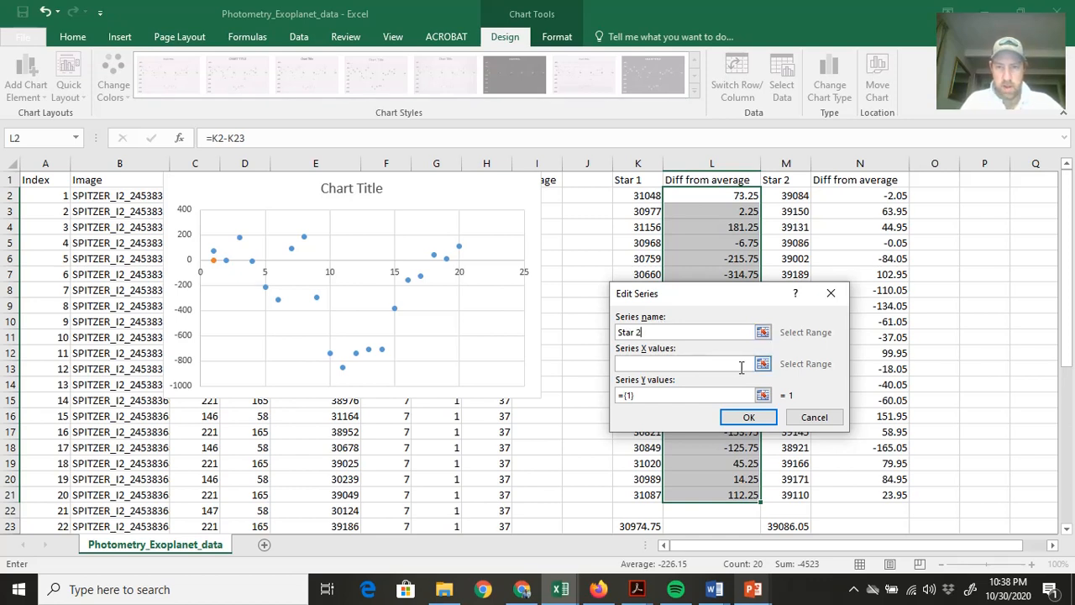
Try to use the Star 2 differences in N2:N21 as the new series' X values.
click(762, 365)
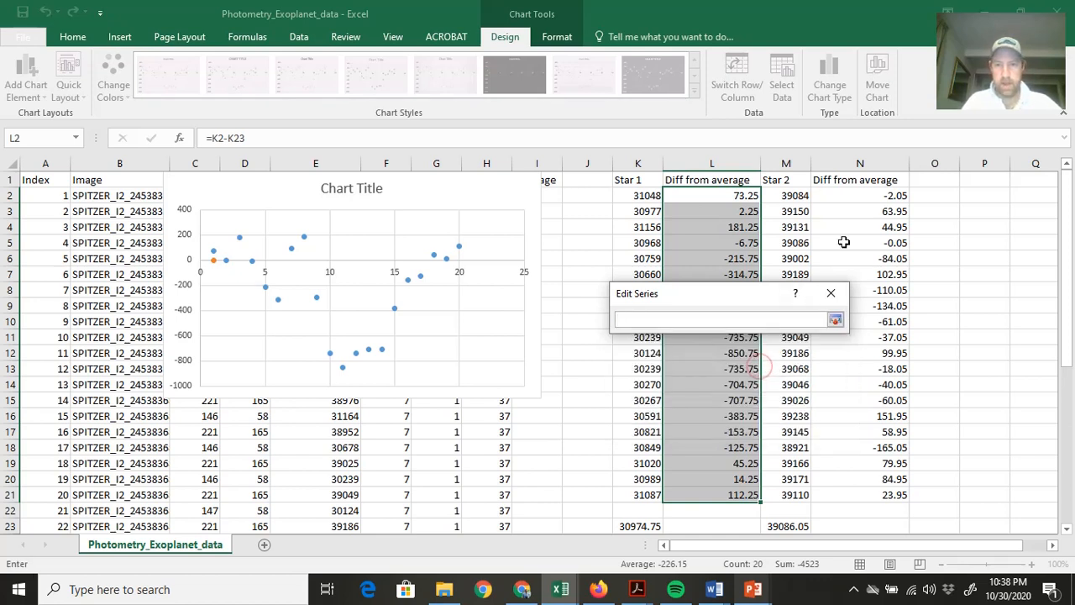
click(835, 319)
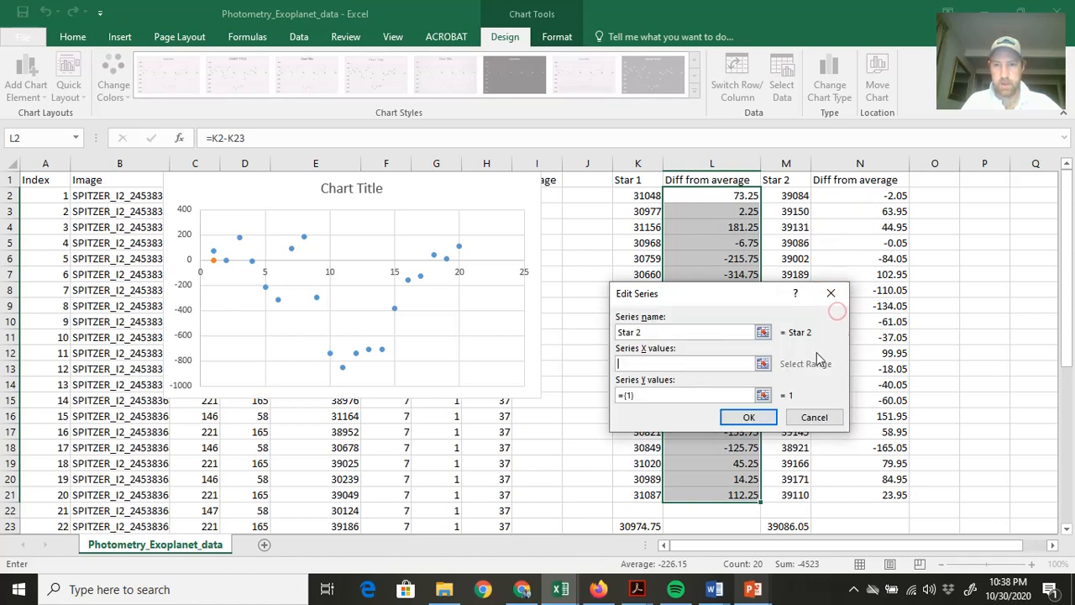
click(762, 363)
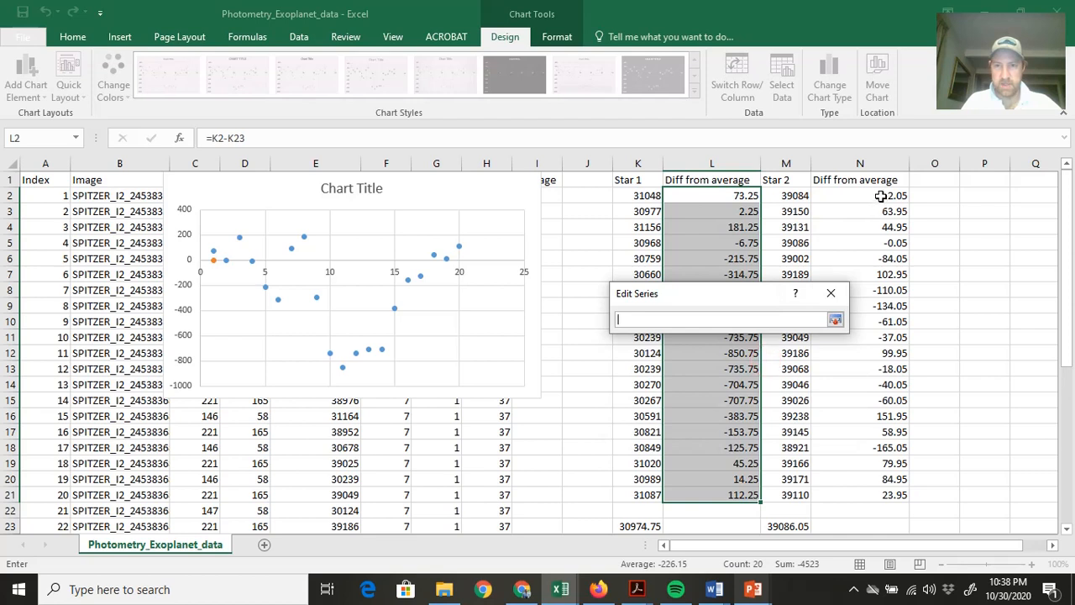
drag(877, 195, 864, 499)
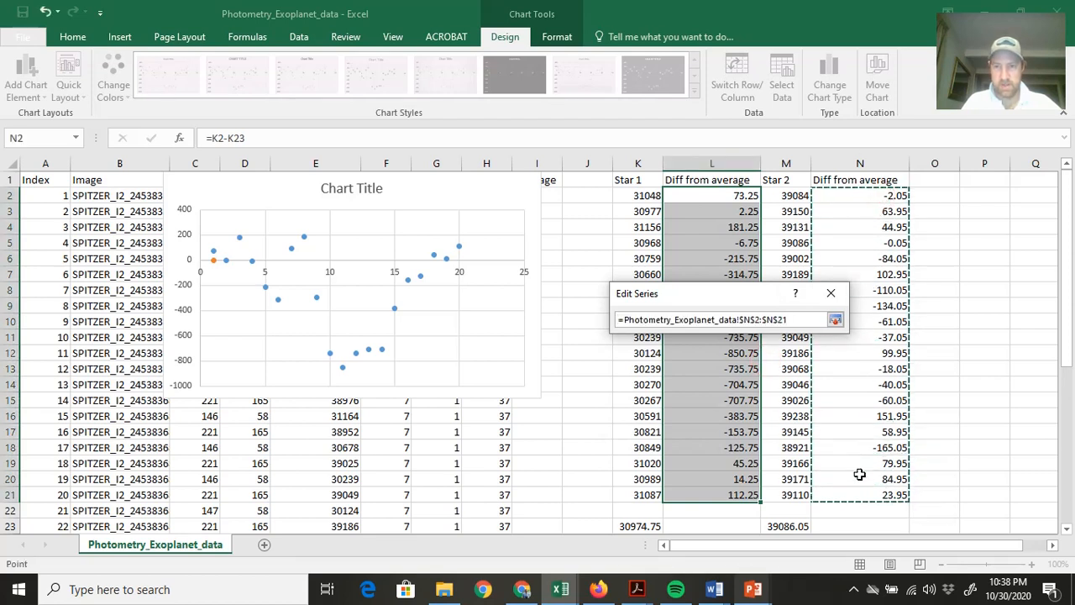
click(835, 321)
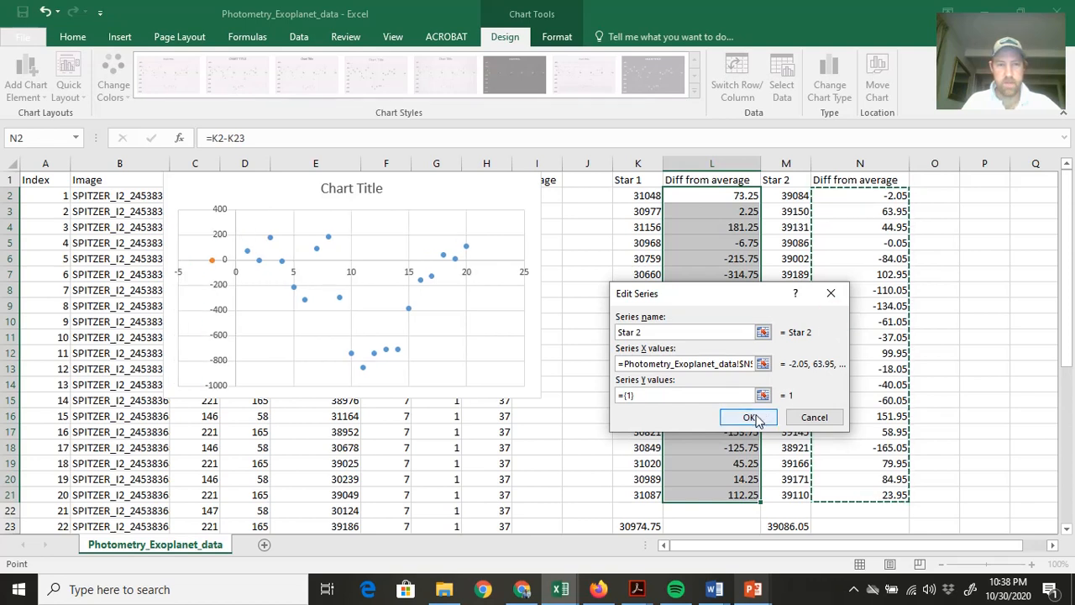
Clear the range from the Star 2 series' X values.
click(762, 363)
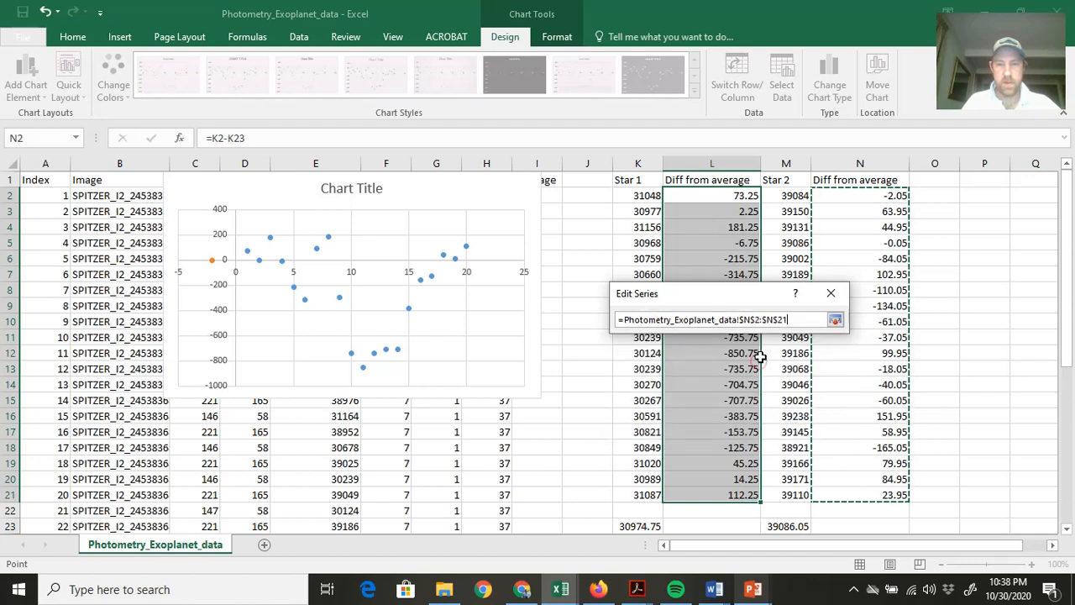
key(BackSpace)
key(BackSpace)
key(BackSpace)
key(BackSpace)
key(BackSpace)
key(BackSpace)
key(BackSpace)
key(BackSpace)
key(BackSpace)
key(BackSpace)
key(BackSpace)
key(BackSpace)
key(BackSpace)
key(BackSpace)
key(BackSpace)
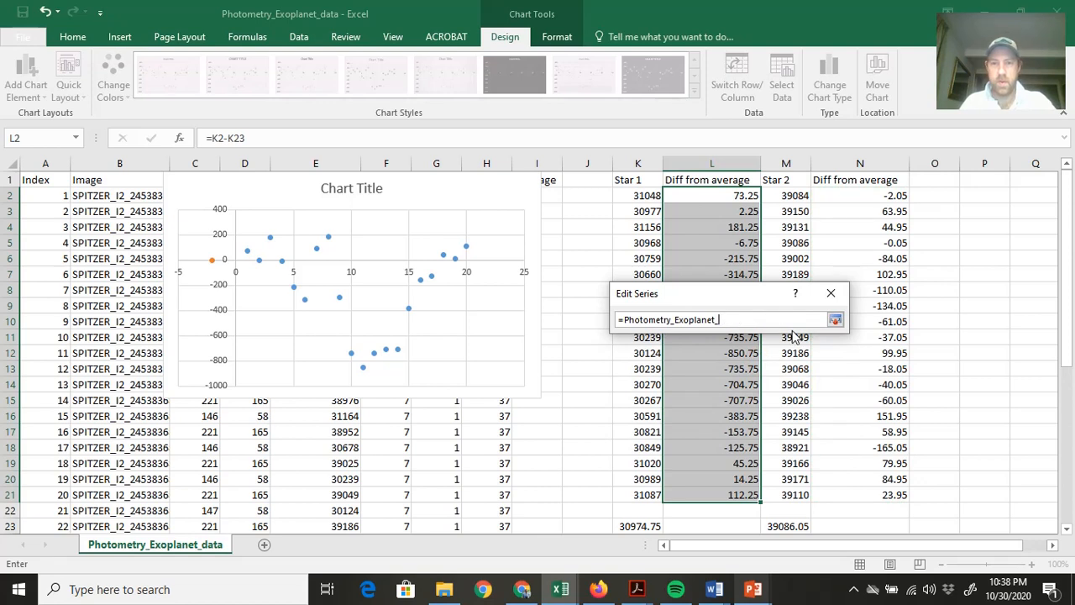
click(834, 324)
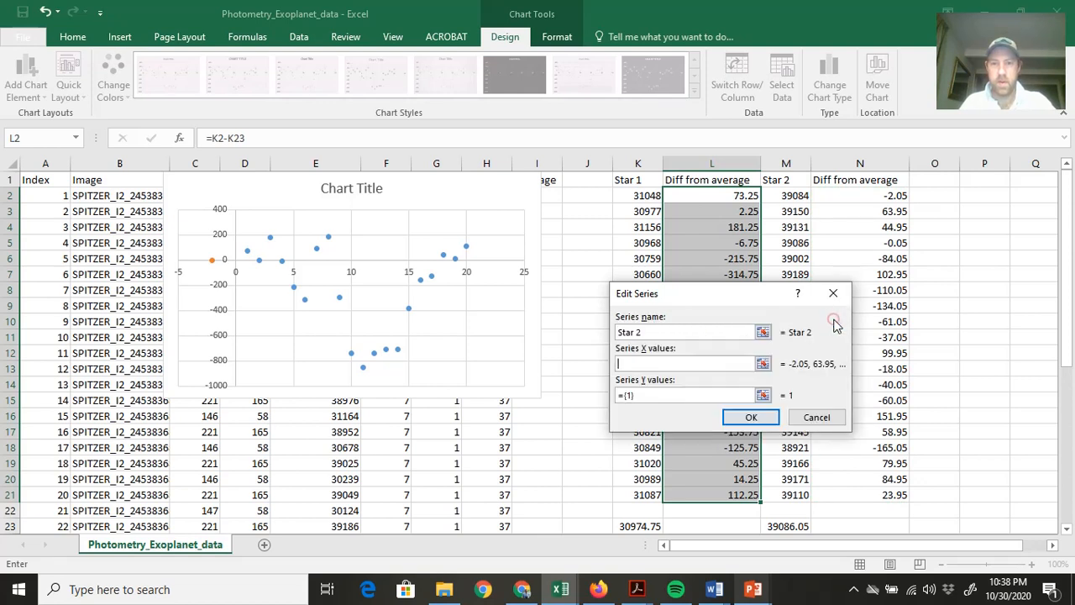
Set the Star 2 series' Y values to the Star 2 differences in N2:N21.
click(765, 395)
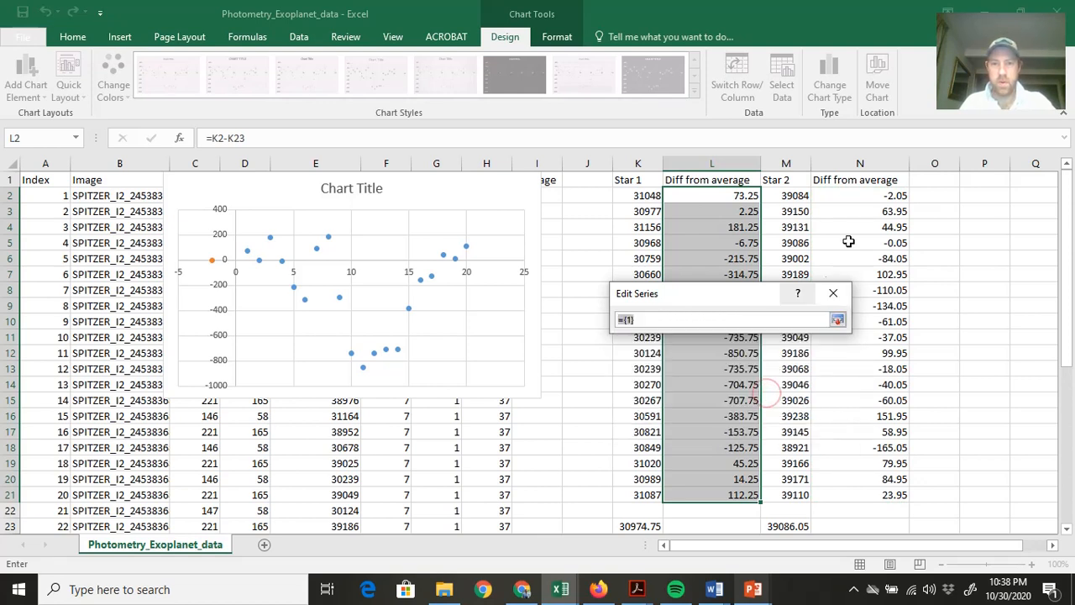
mouse_move(876, 196)
mouse_down()
mouse_move(864, 250)
mouse_move(868, 495)
mouse_up()
click(834, 321)
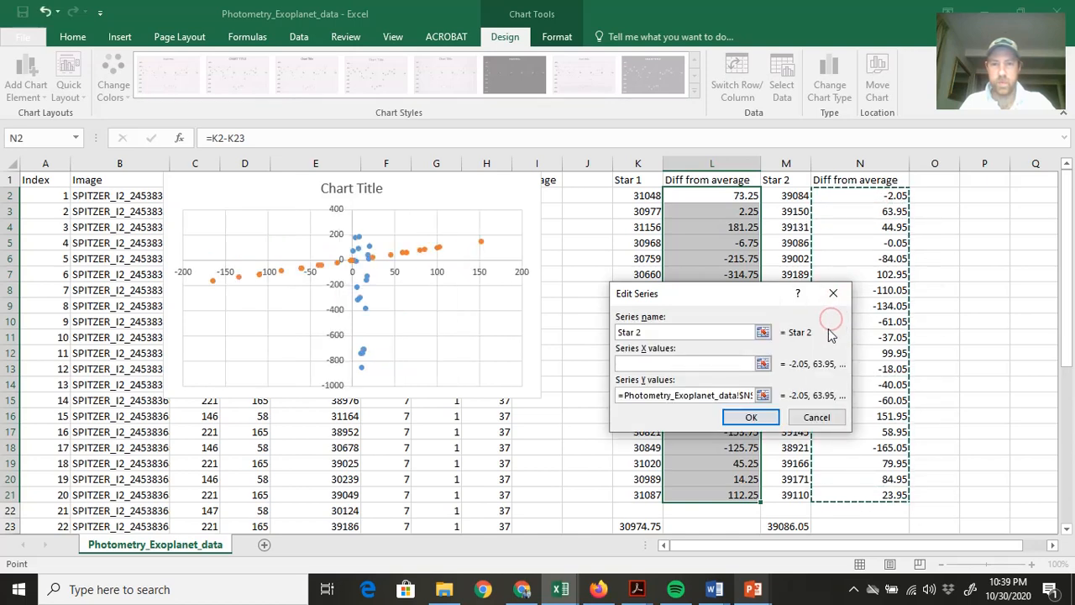
click(754, 415)
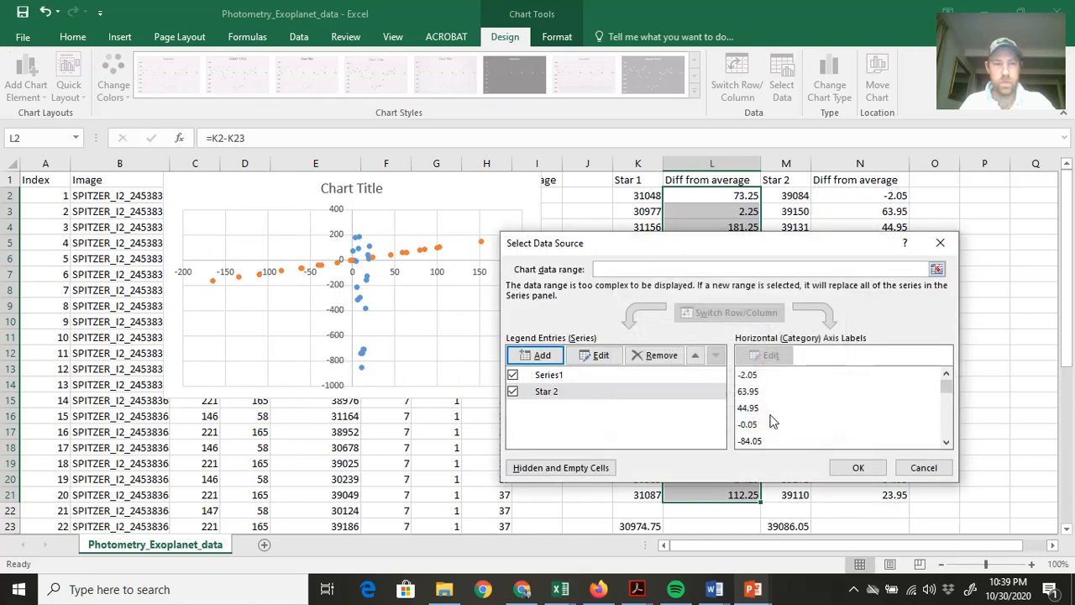
Remove the Star 2 series from the chart's data source.
click(553, 392)
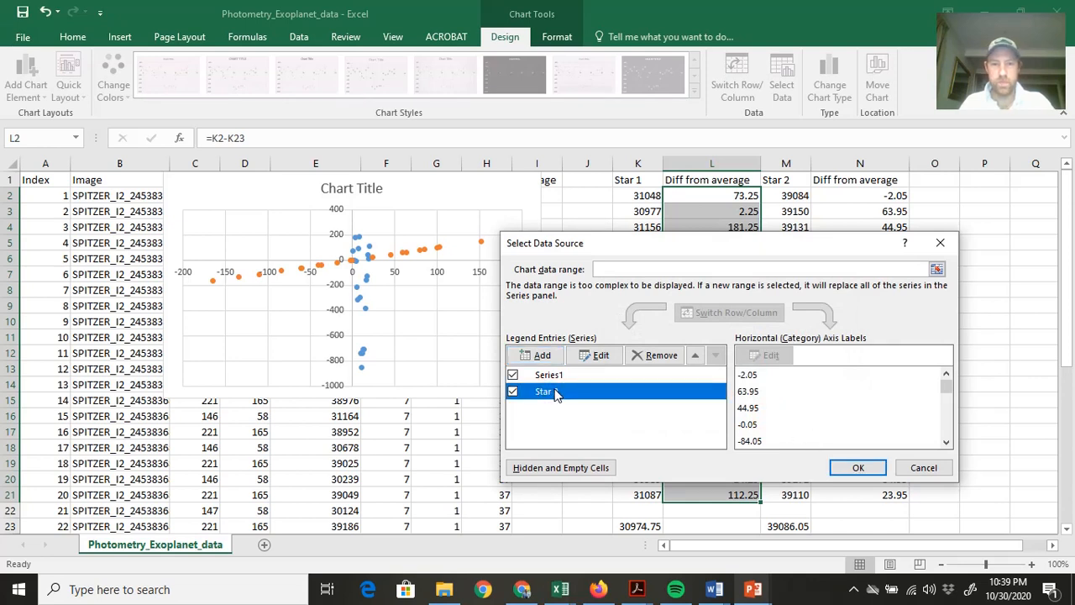
click(655, 355)
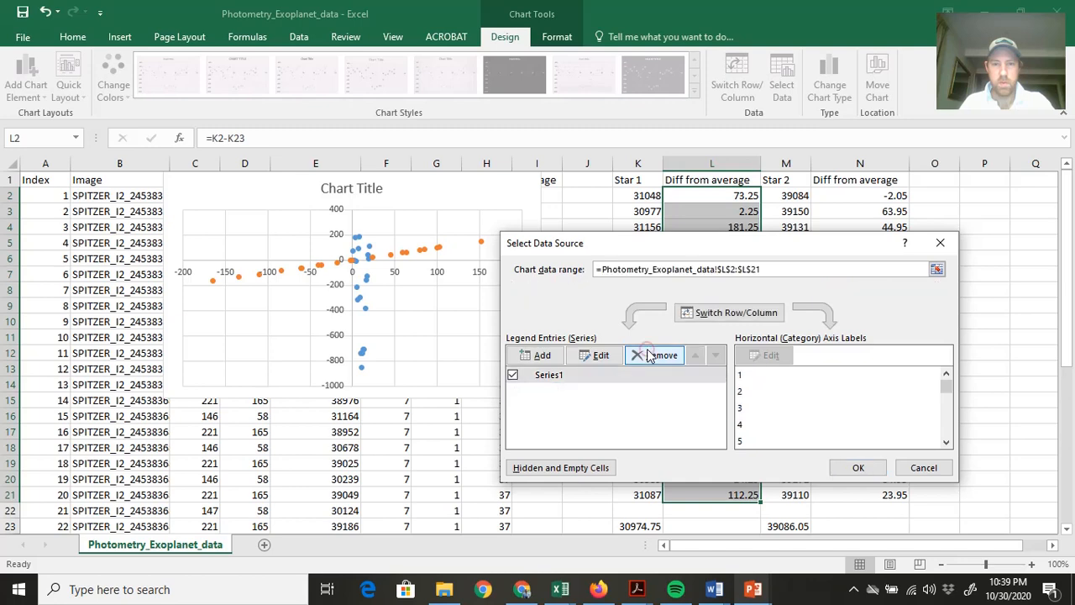
click(585, 377)
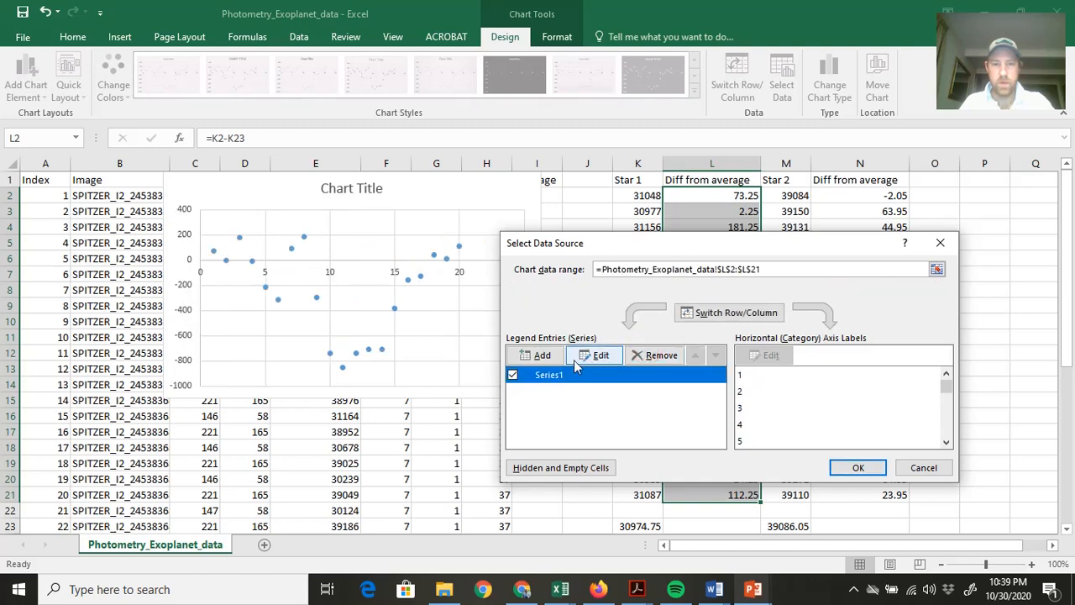
click(584, 355)
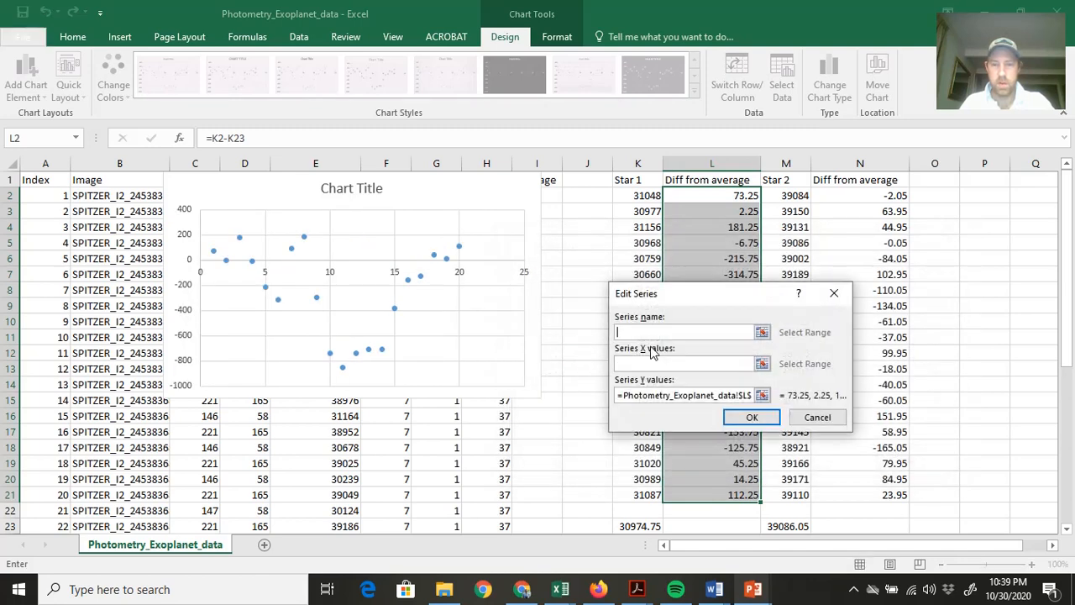
click(815, 417)
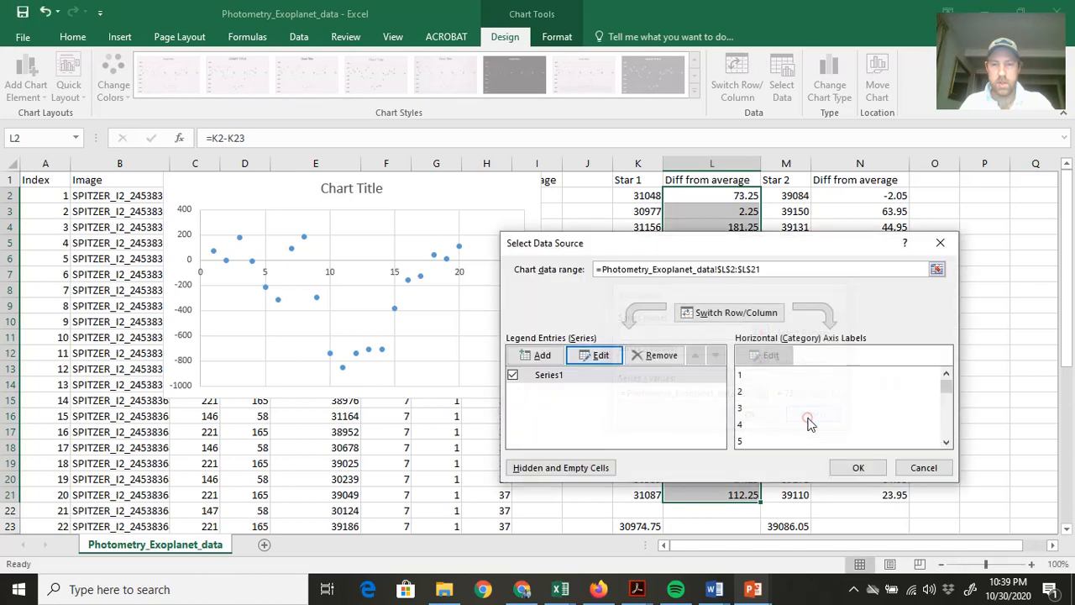
Add a data series named "Start 2" with Y values from N2:N21 and apply the updated data source to the chart.
click(539, 356)
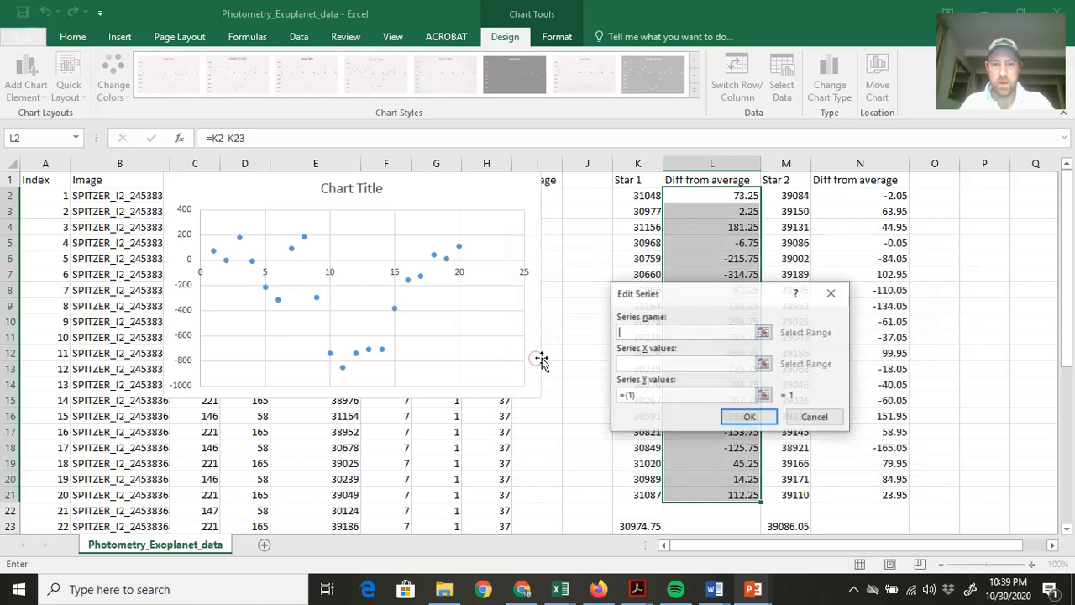
text(Sta)
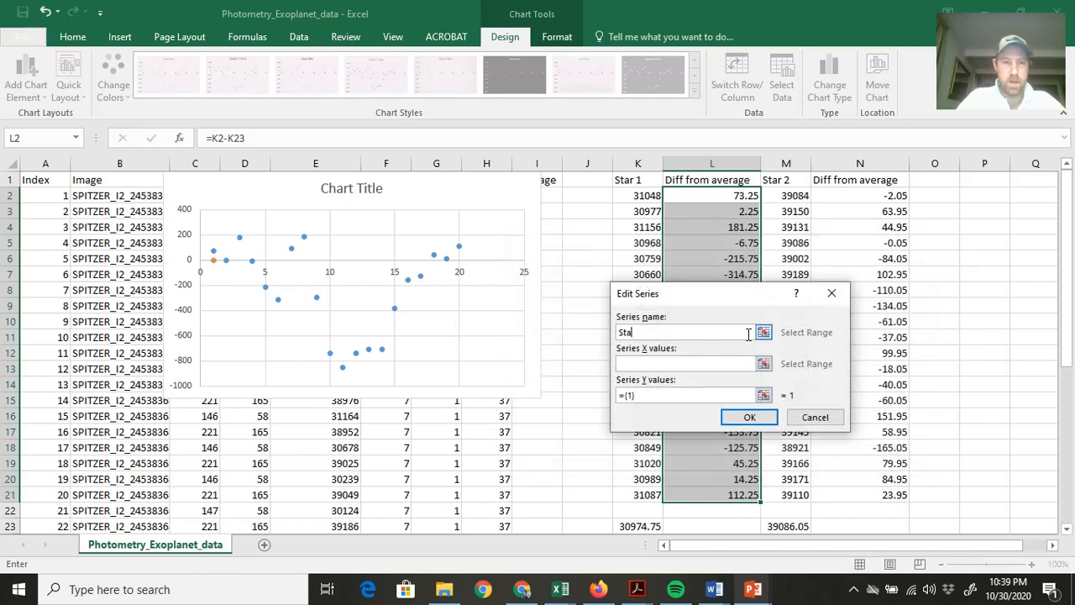
text(rt 2)
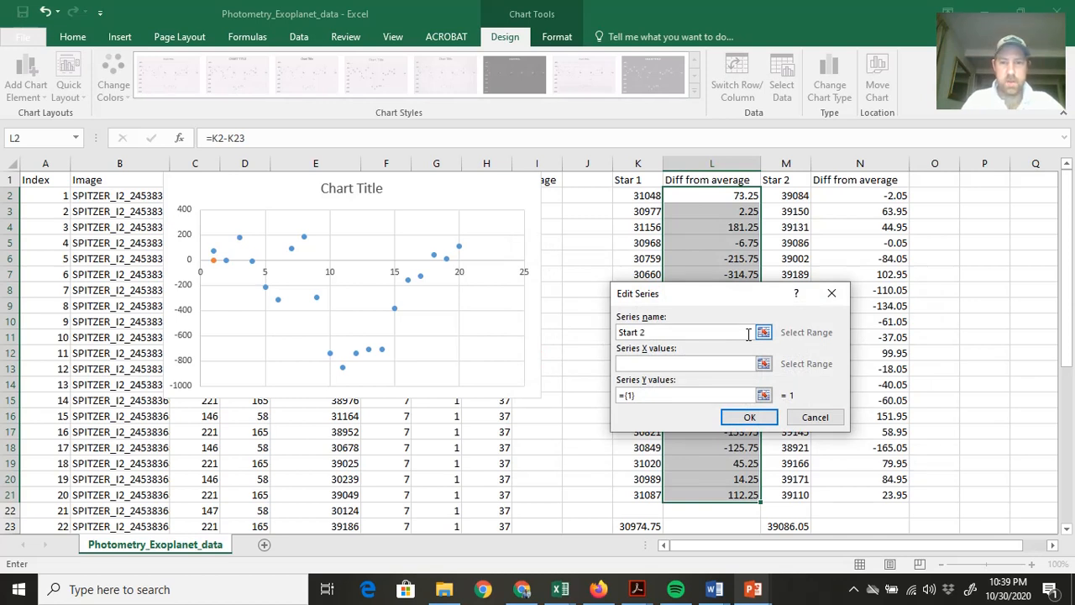
click(764, 395)
drag(873, 194, 862, 495)
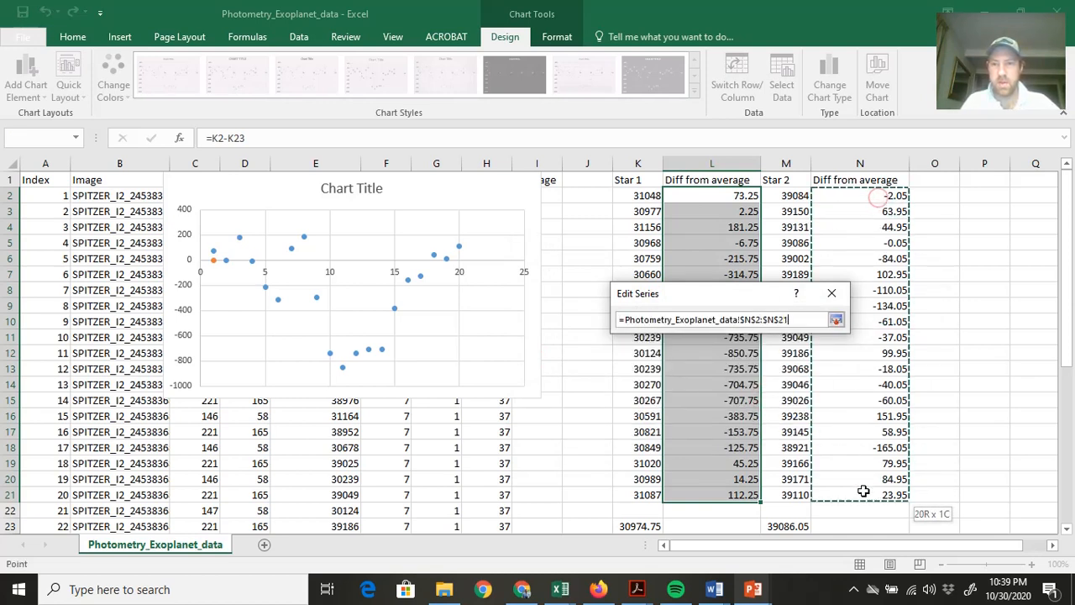
click(836, 319)
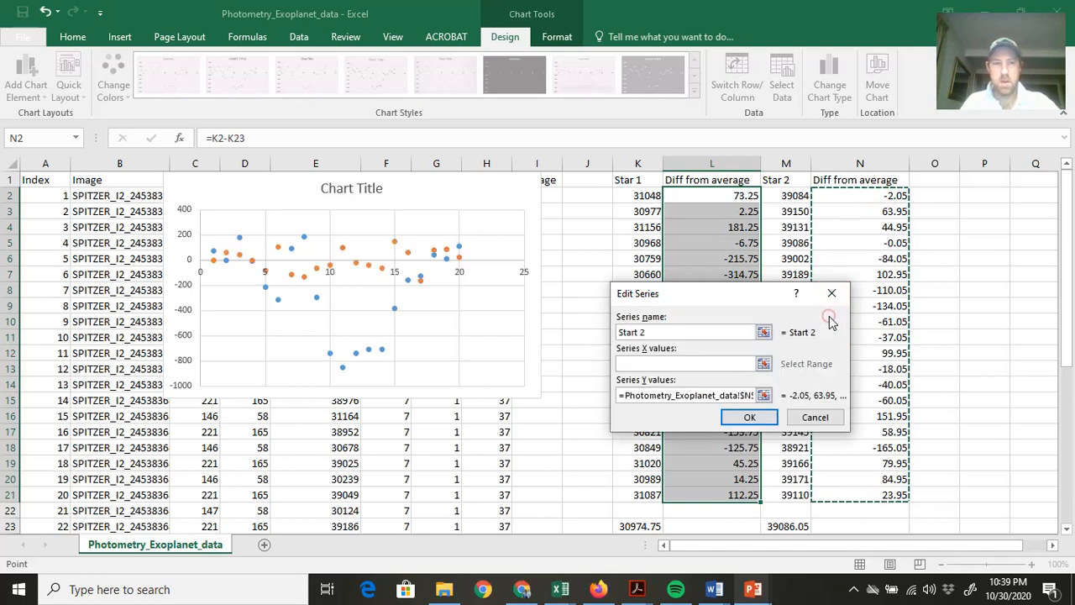
click(753, 417)
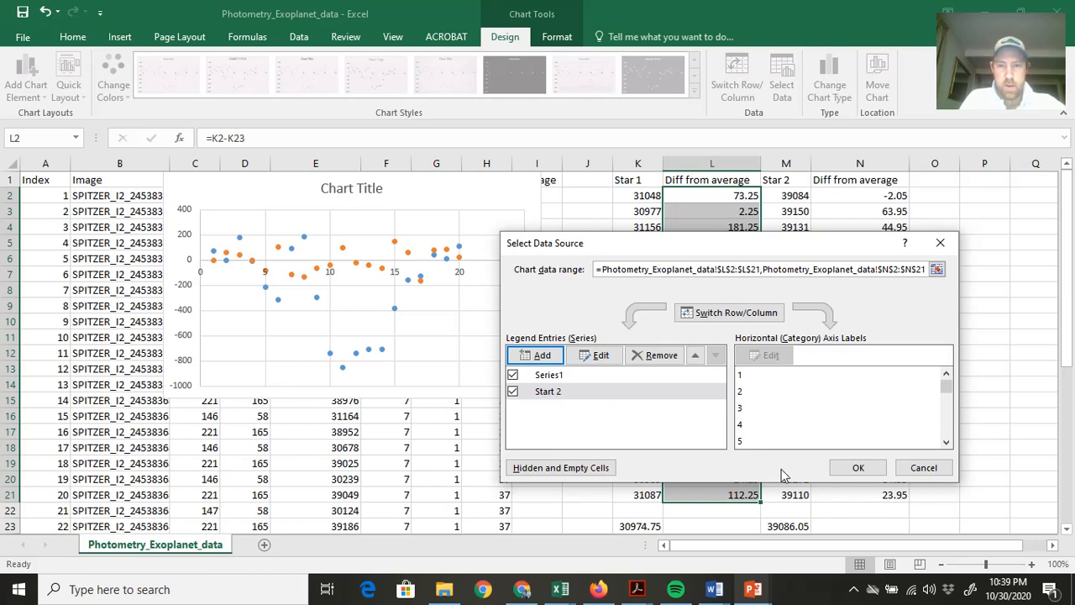
click(858, 468)
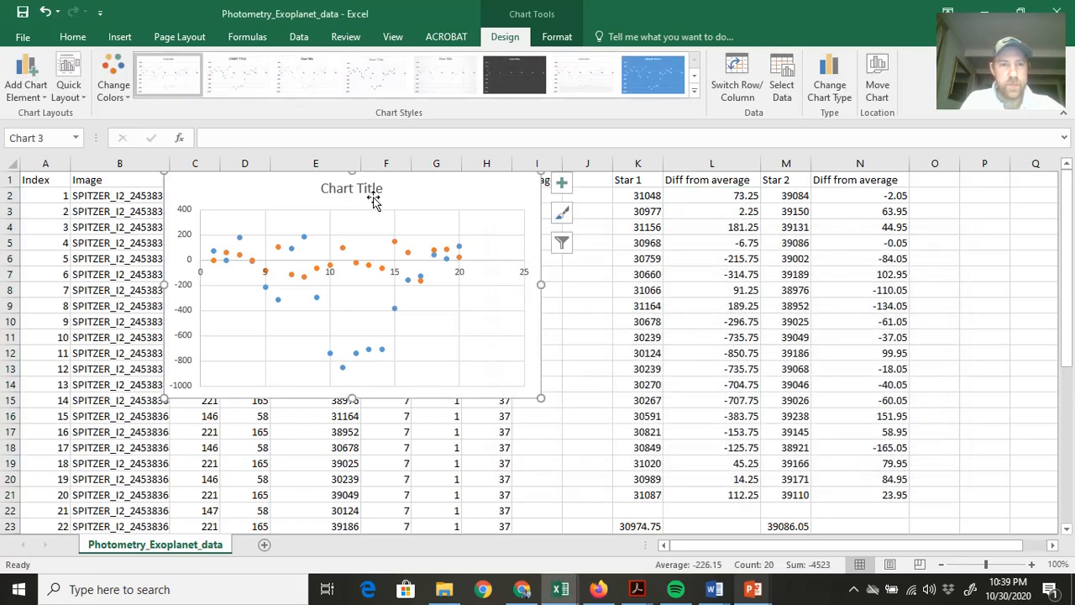
Enlarge the scatter chart and position it below the header row, covering about columns C to M down to row 23.
drag(422, 193, 584, 245)
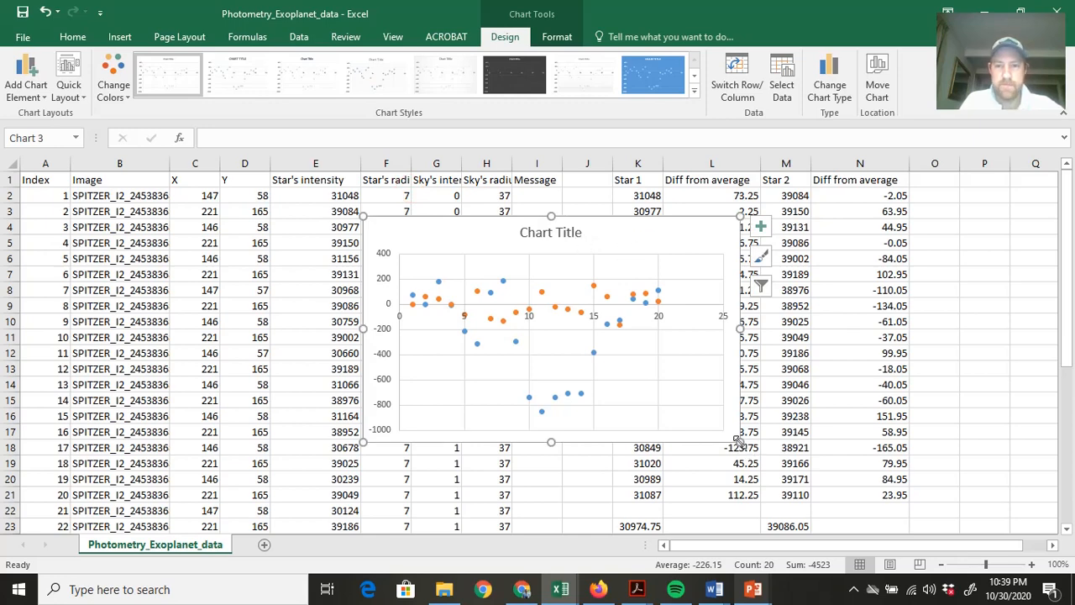
drag(736, 440, 913, 508)
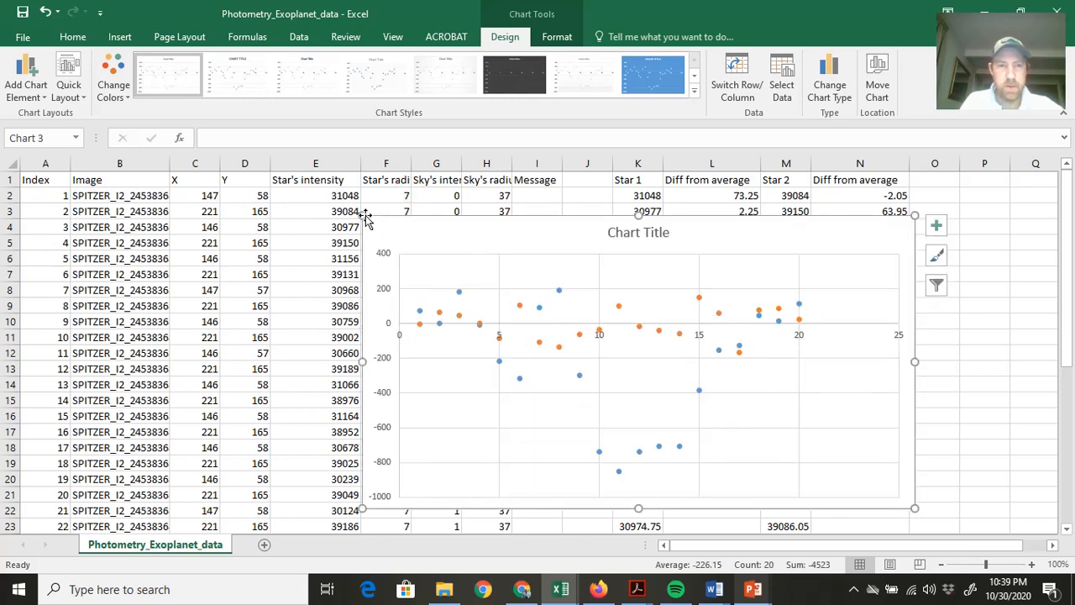
drag(366, 217, 199, 174)
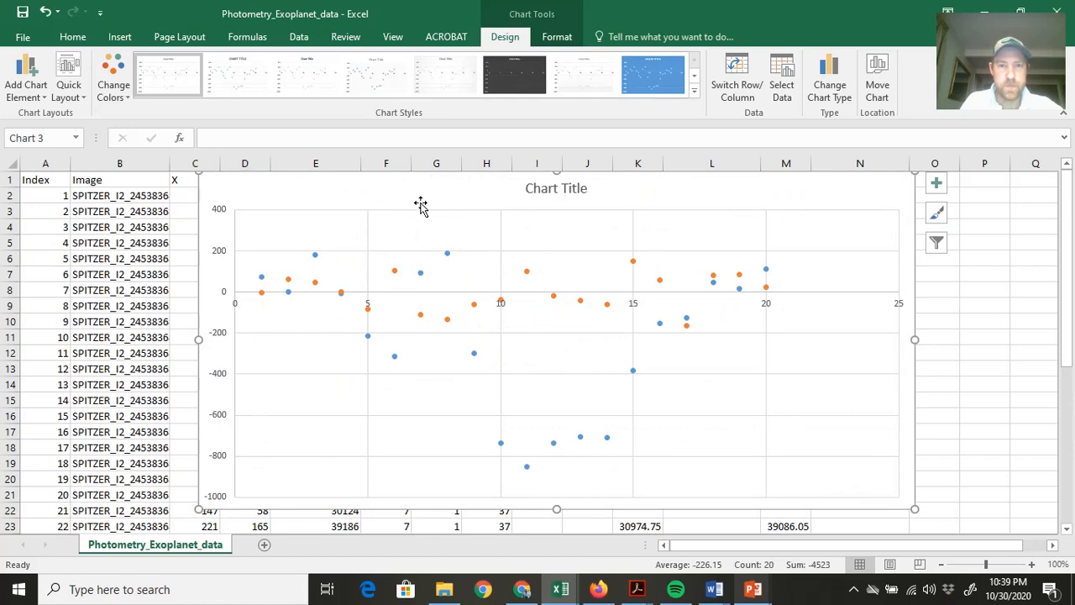
drag(420, 204, 358, 221)
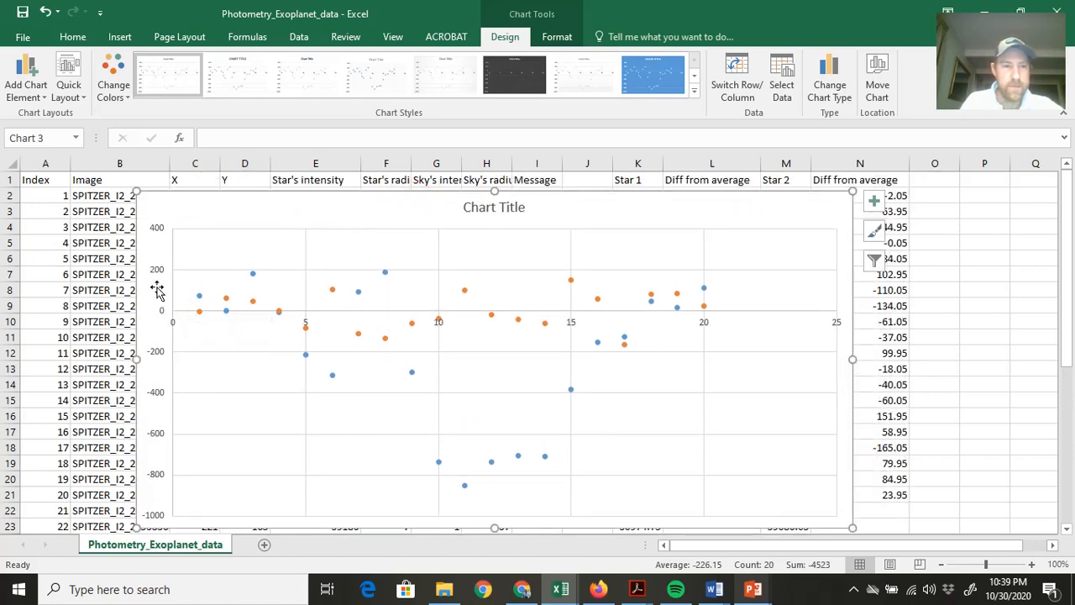
Add a primary vertical axis title reading "Difference from average intensity of star" to the chart.
click(33, 84)
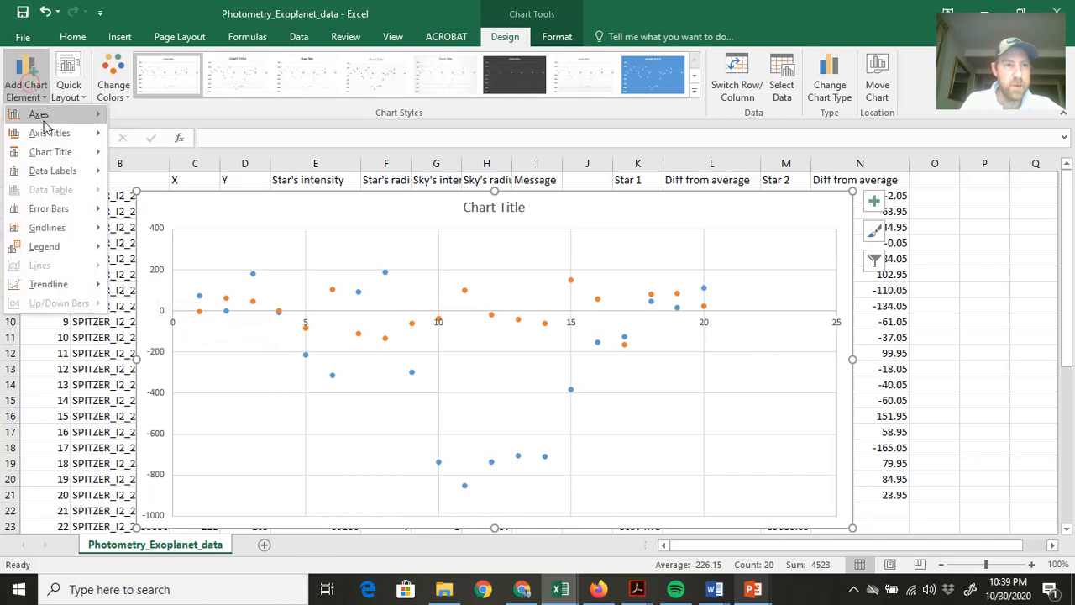
mouse_move(70, 137)
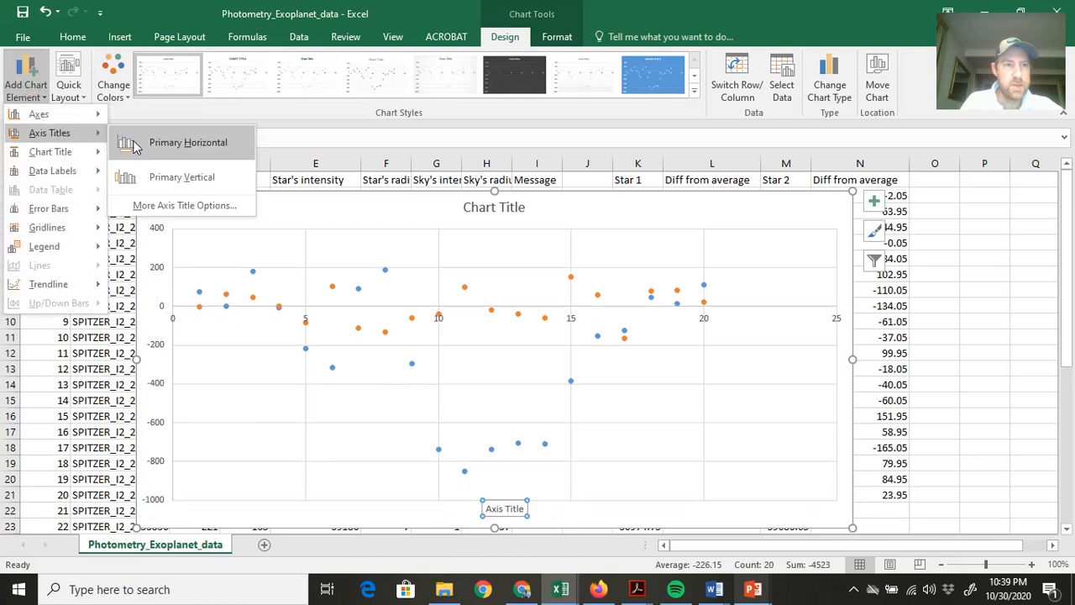
click(175, 177)
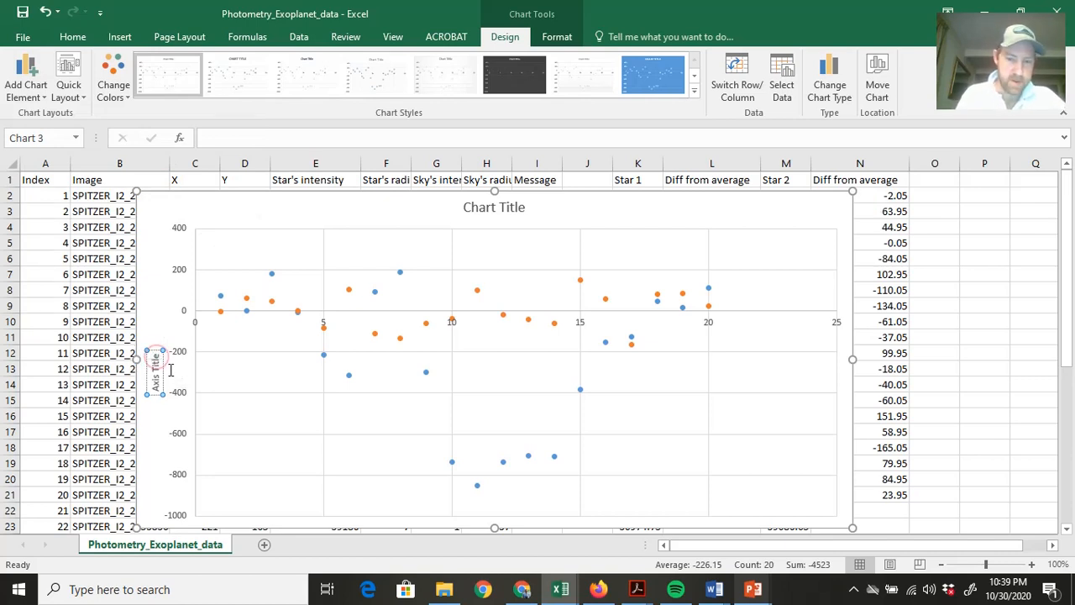
key(BackSpace)
key(BackSpace)
key(BackSpace)
key(BackSpace)
key(BackSpace)
key(BackSpace)
key(BackSpace)
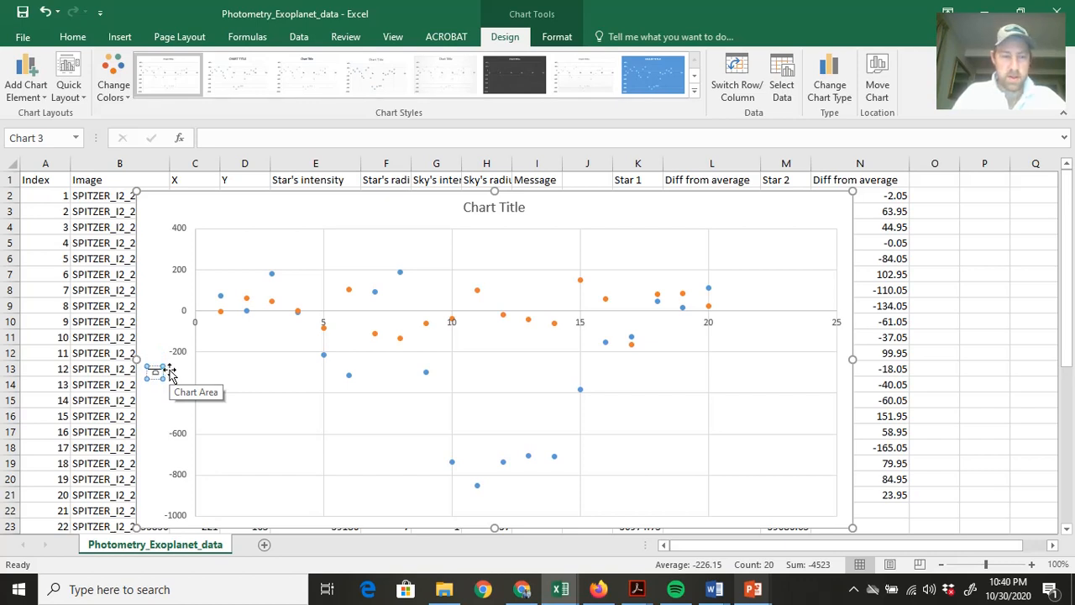
text(Diff)
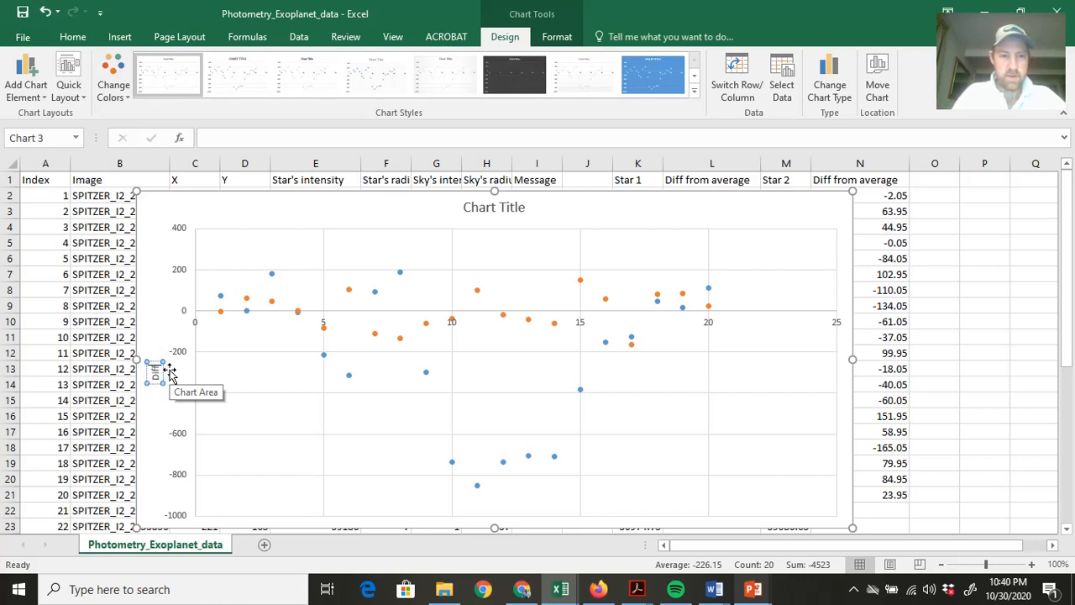
text(erence from)
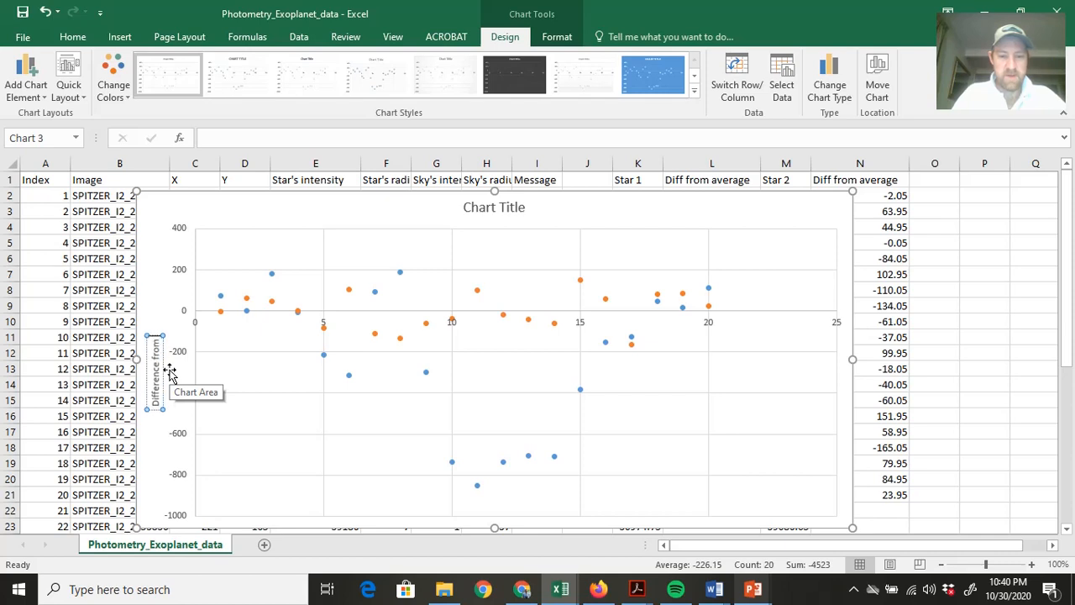
text( average)
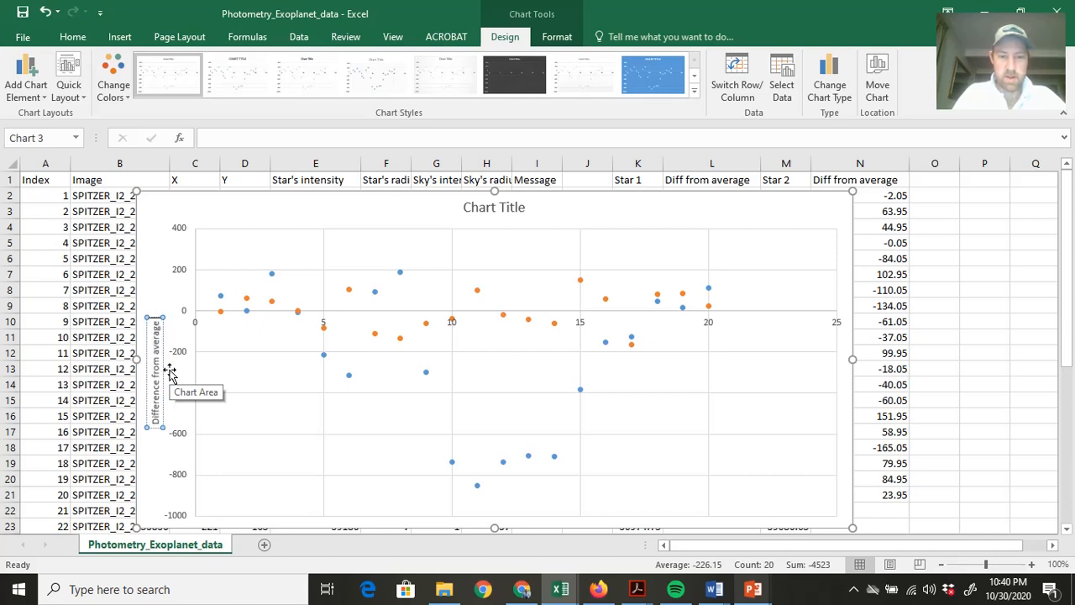
text( instensity)
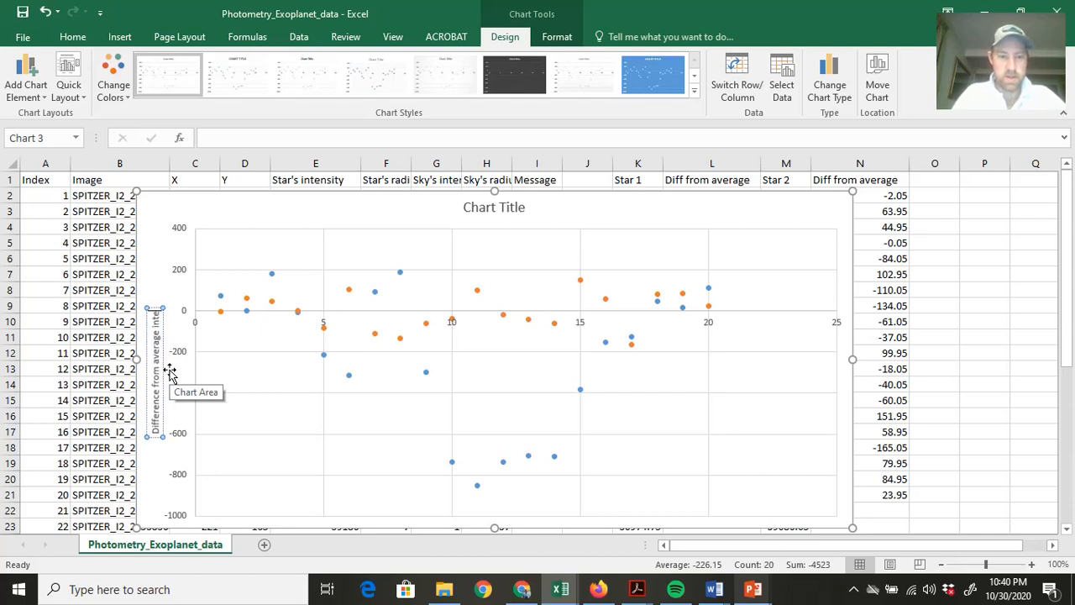
text( of star)
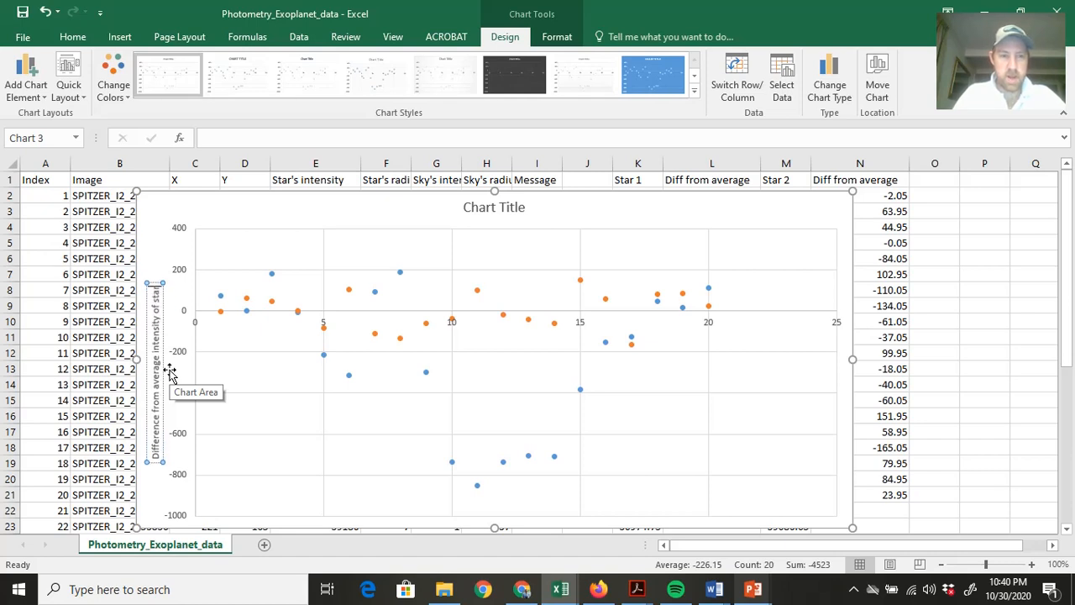
click(278, 384)
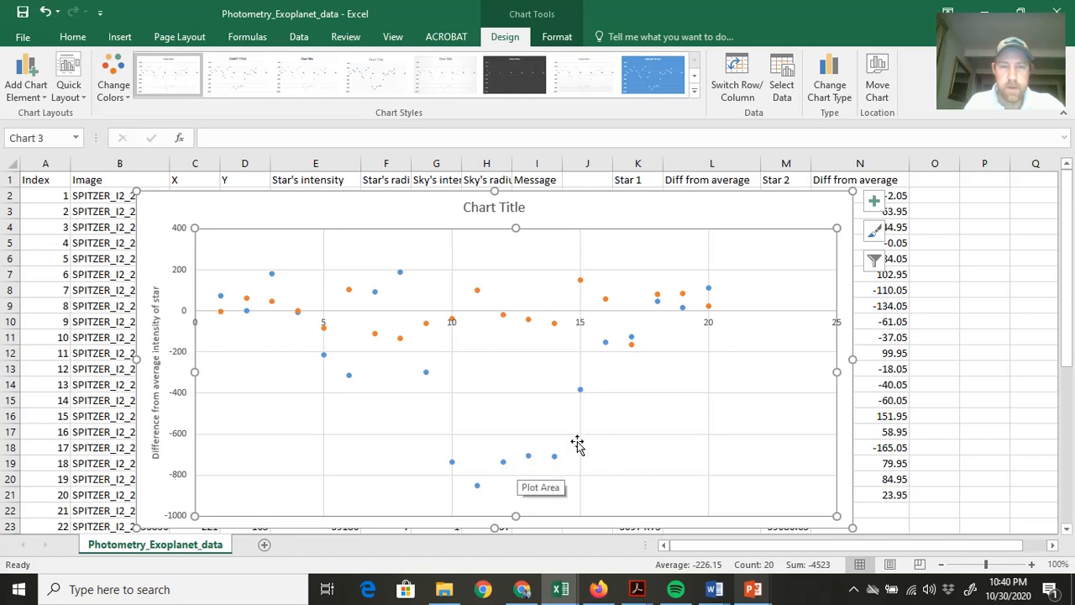
Change the chart type of both series to Scatter with Smooth Lines and Markers.
click(581, 389)
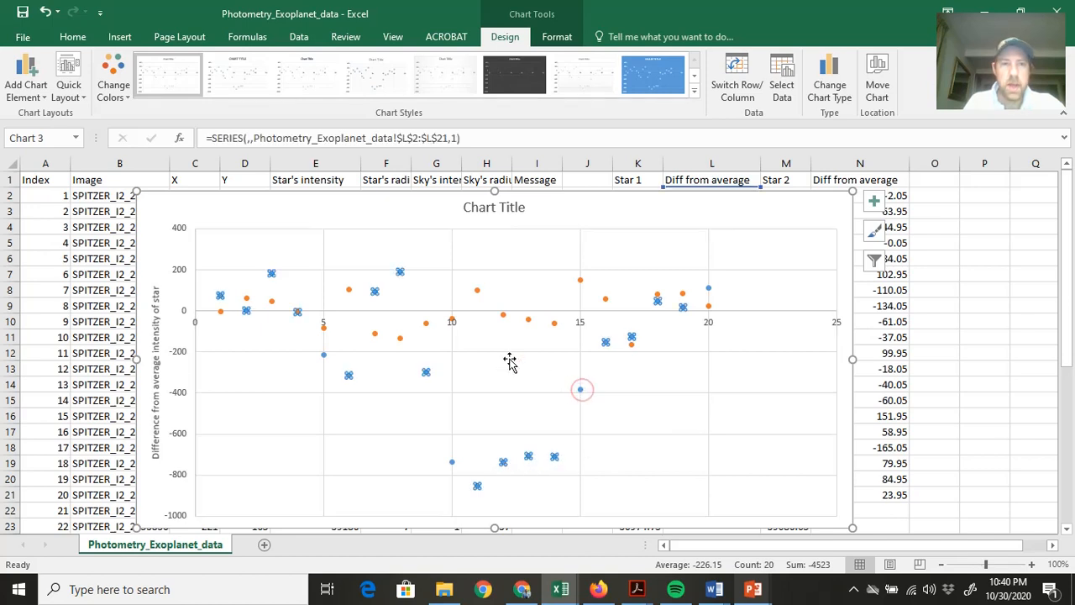
click(555, 38)
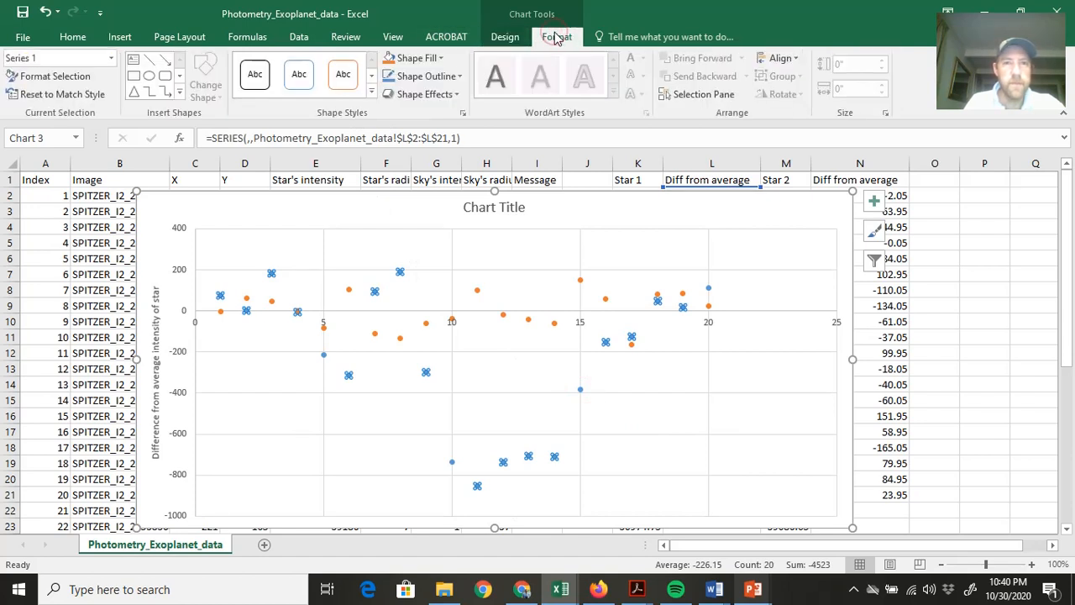
click(508, 38)
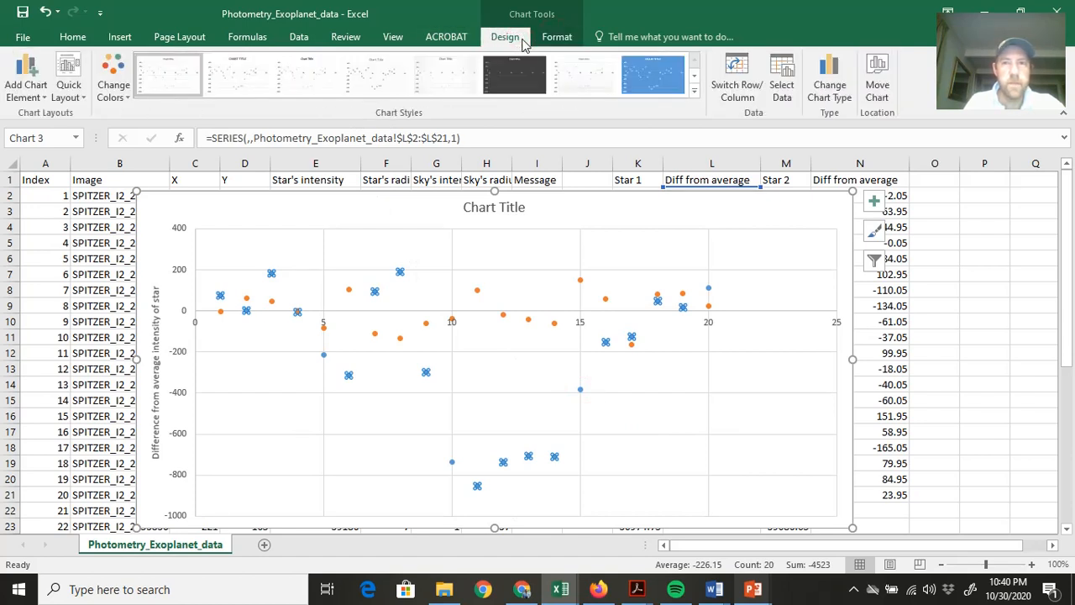
click(829, 87)
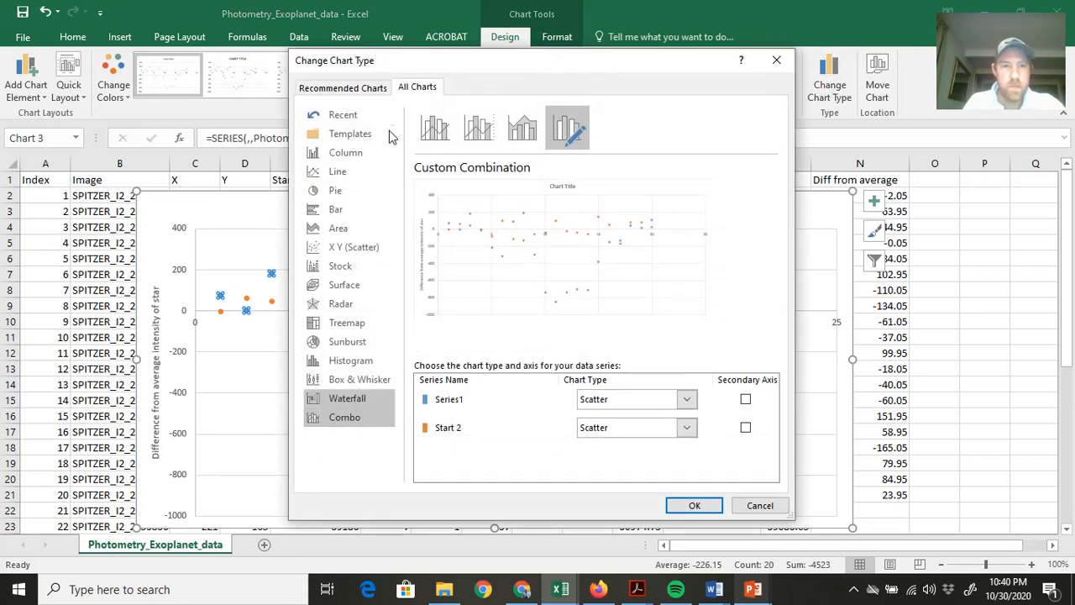
click(350, 256)
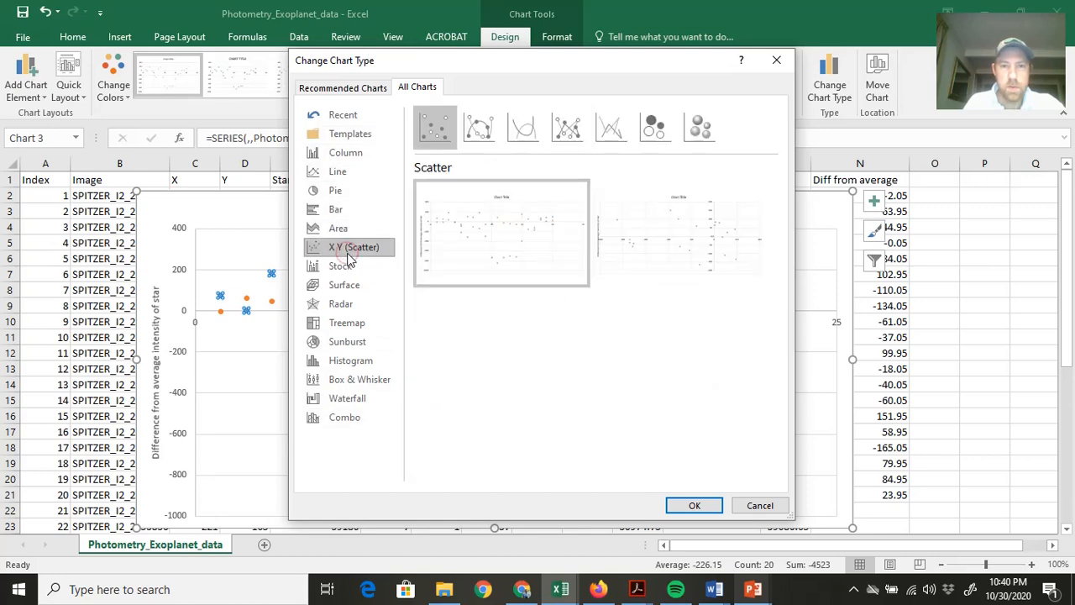
click(484, 140)
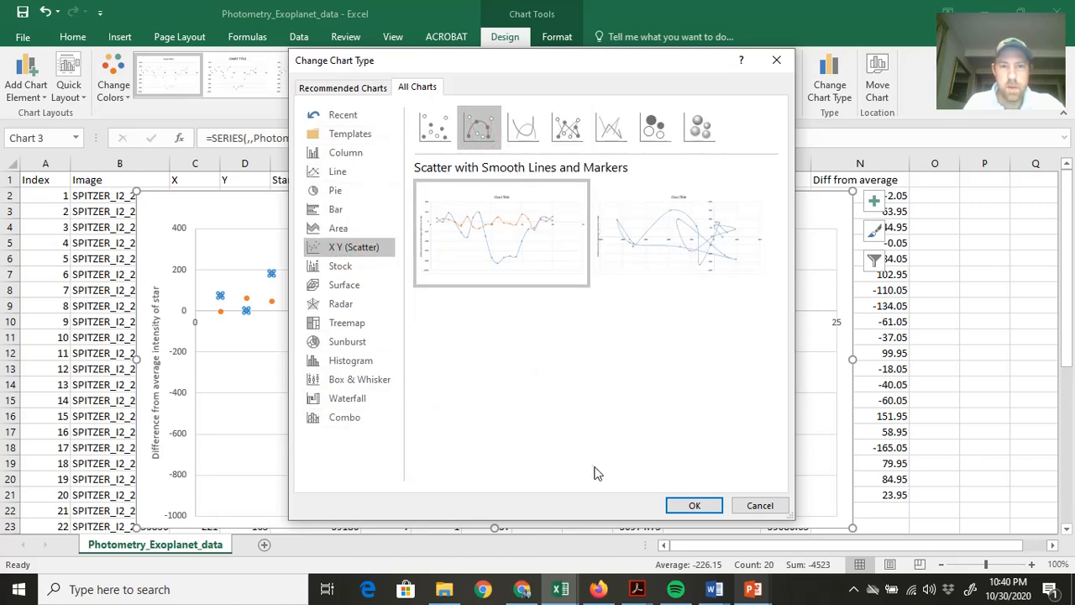
click(690, 505)
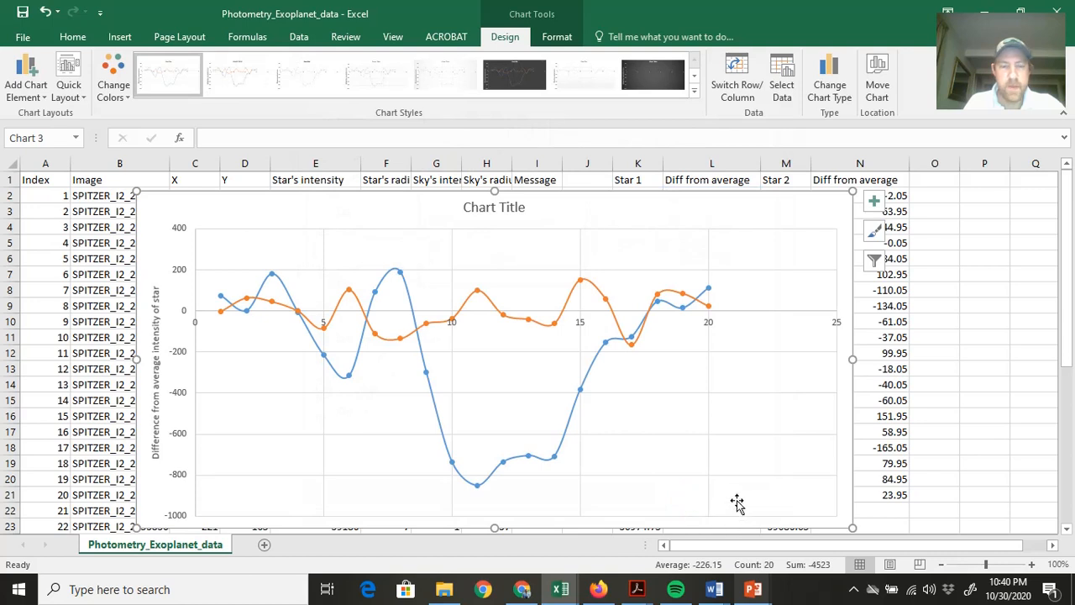